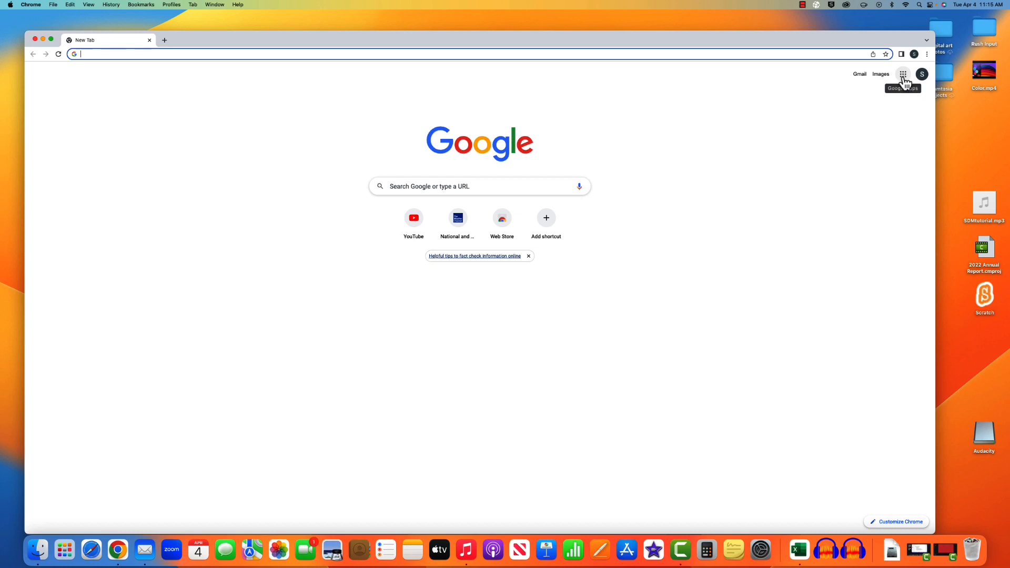
- Open Google Drive at My Drive from the Google apps grid
click(903, 74)
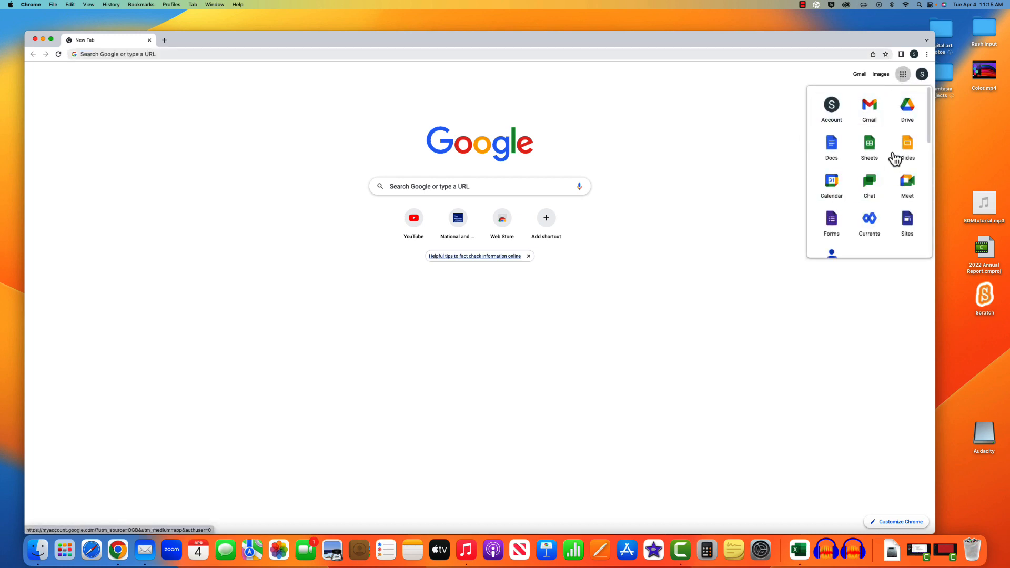
click(907, 109)
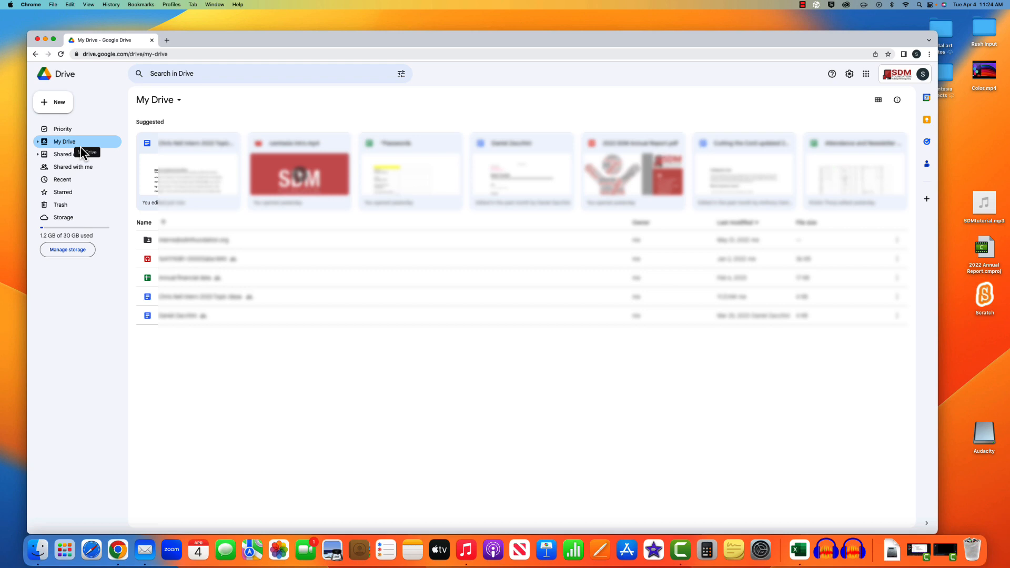
click(77, 154)
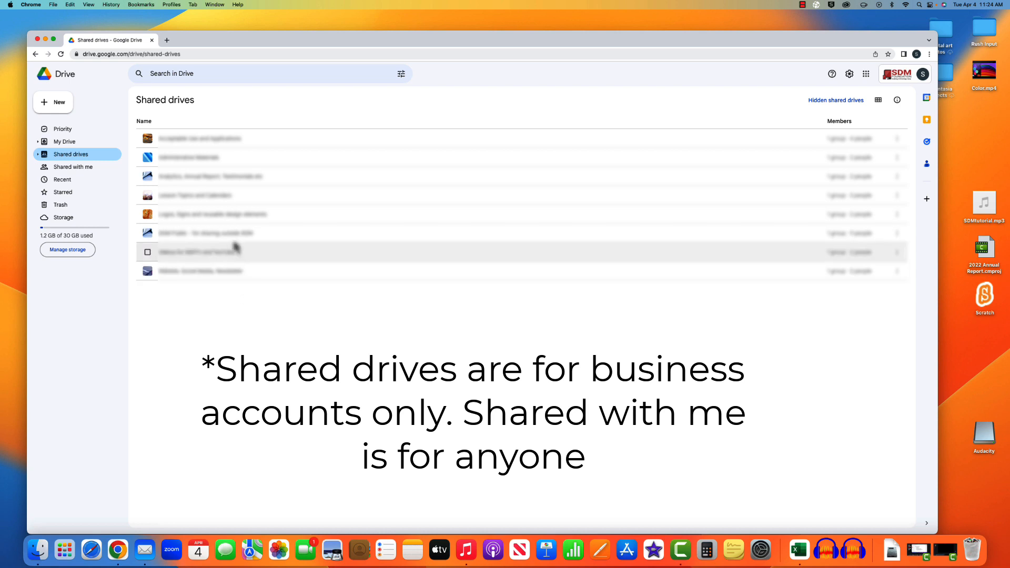
click(54, 173)
mouse_move(225, 145)
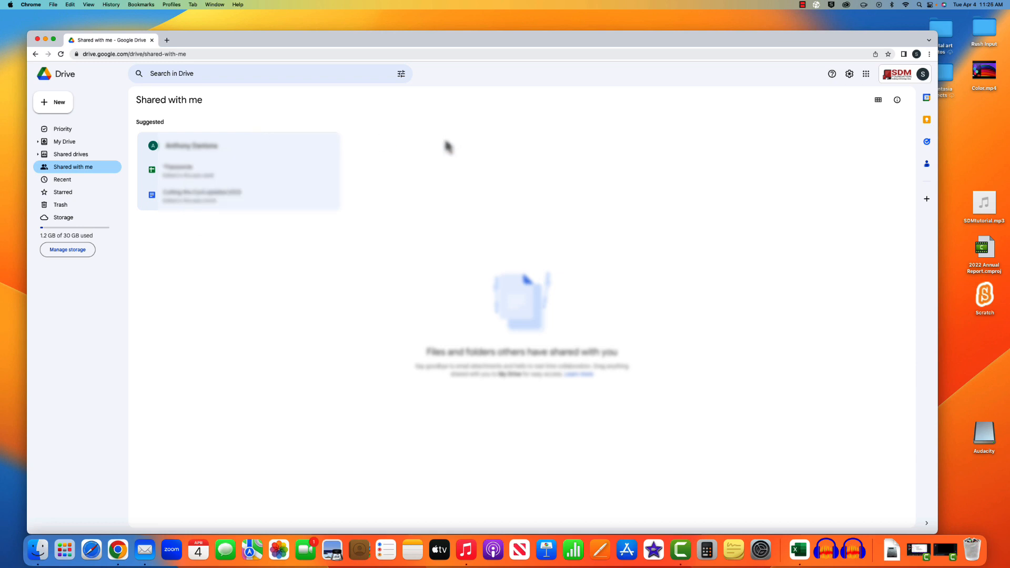
click(56, 182)
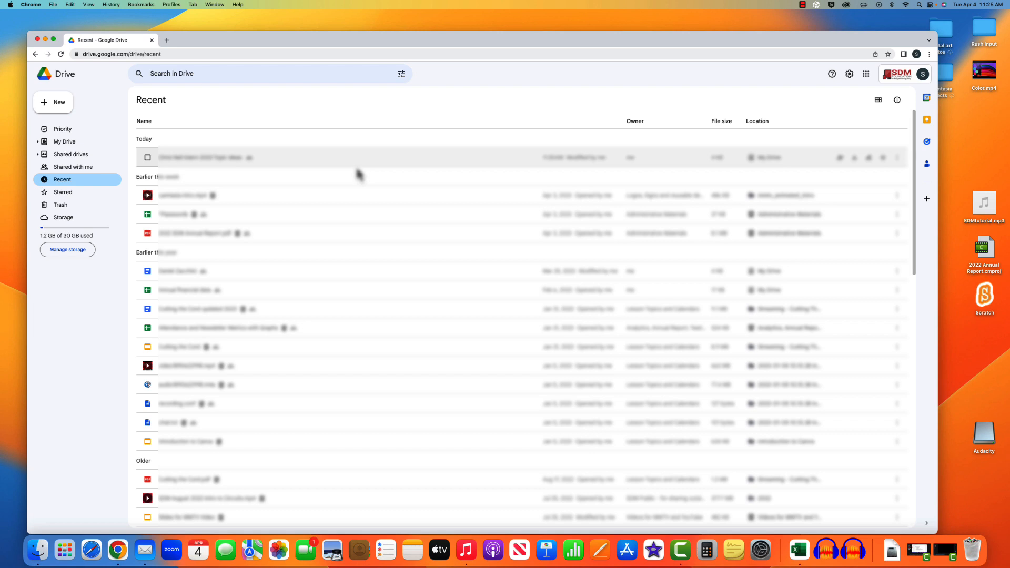
click(57, 194)
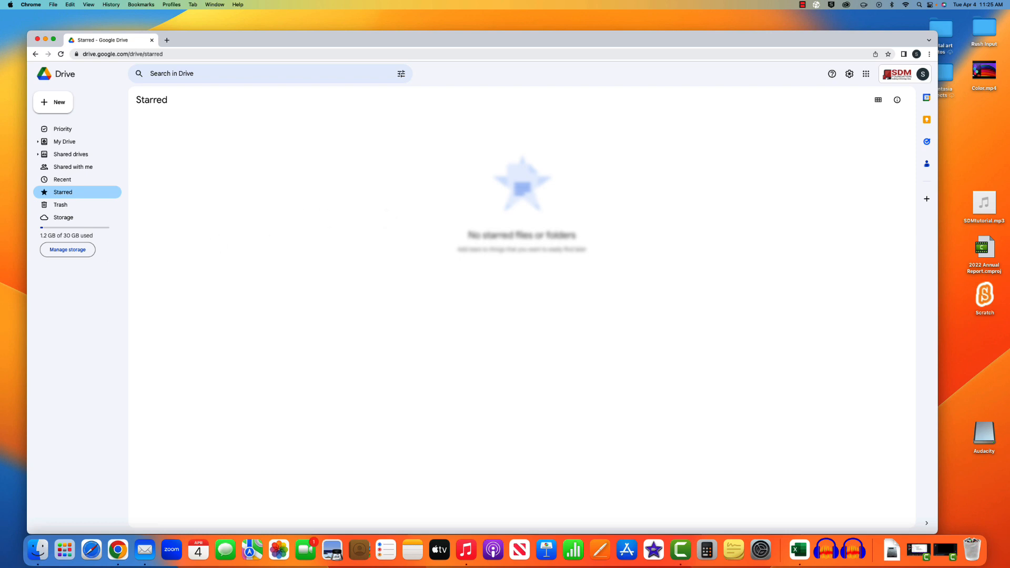
click(112, 205)
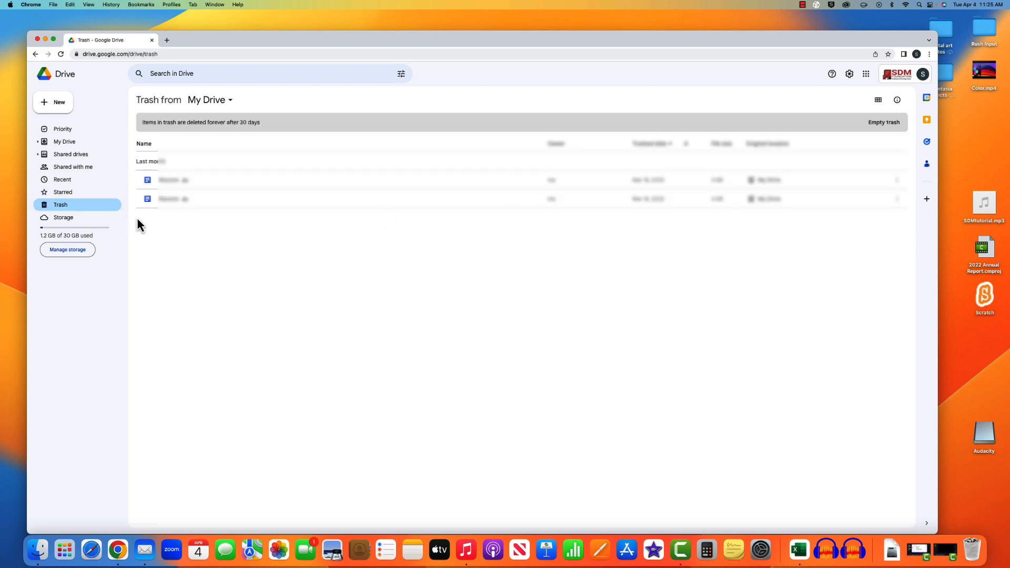
click(93, 222)
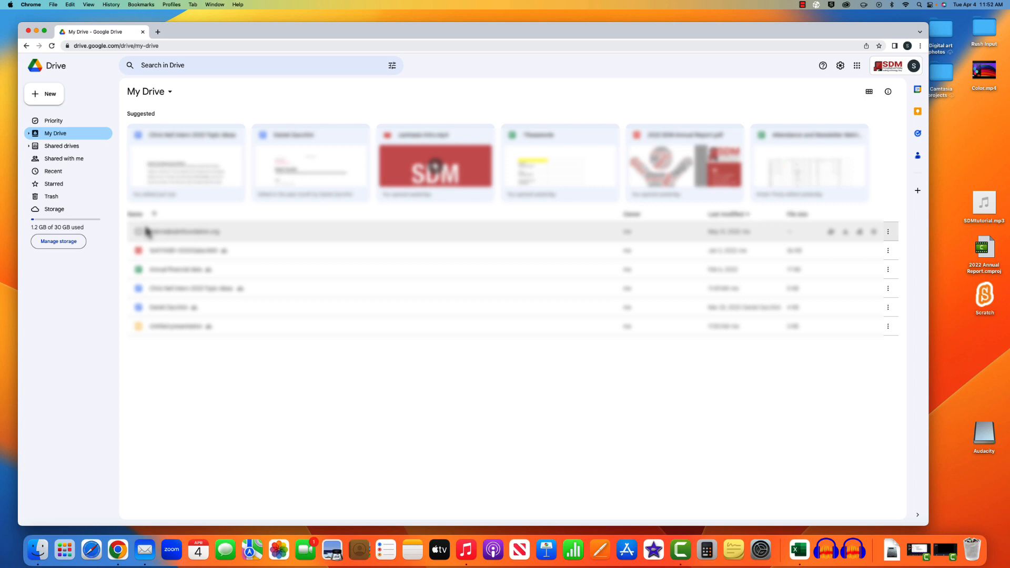
- Create a new folder with the default name Untitled folder in My Drive and open it
click(46, 100)
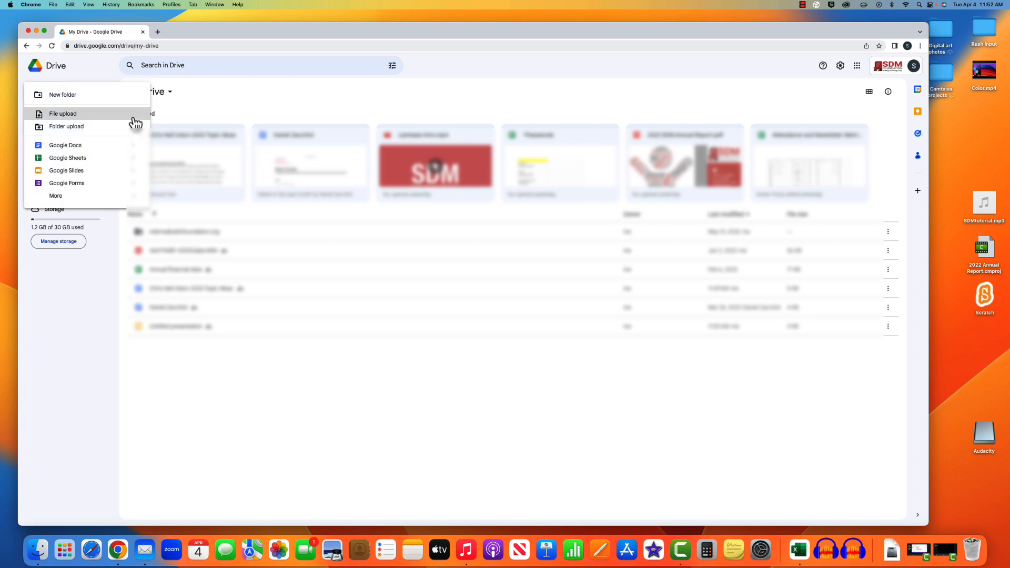
click(100, 95)
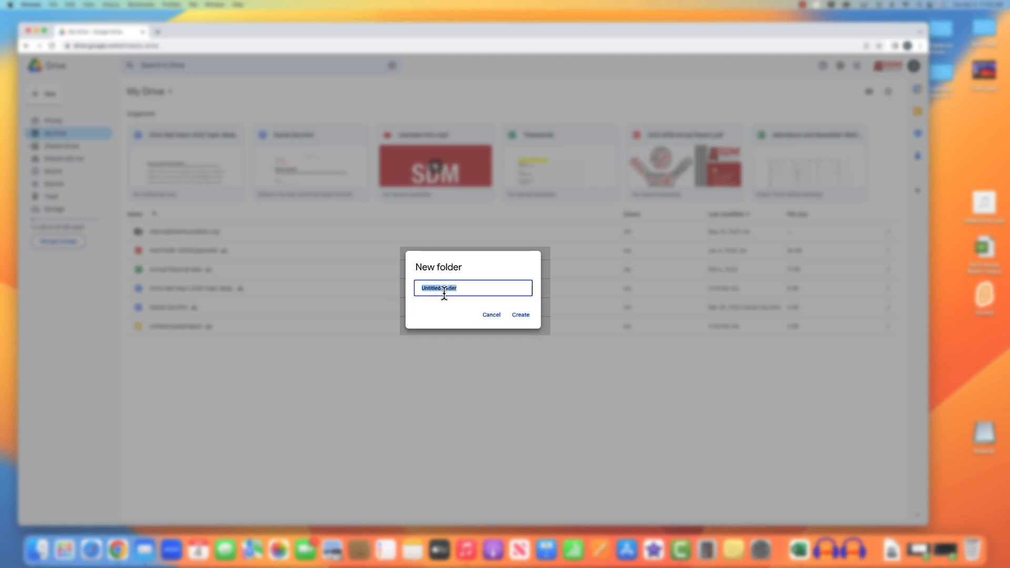
click(531, 318)
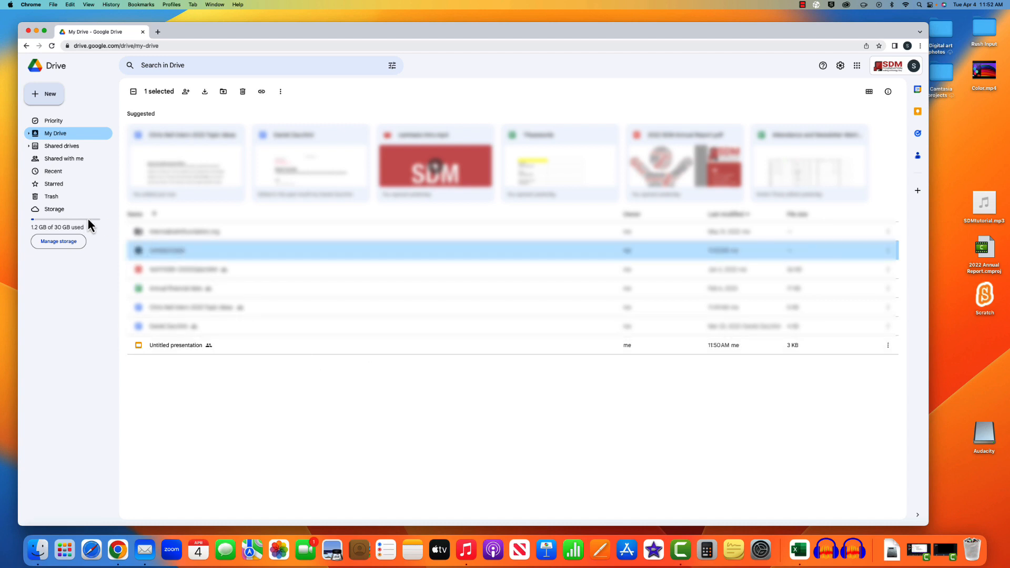
double_click(183, 258)
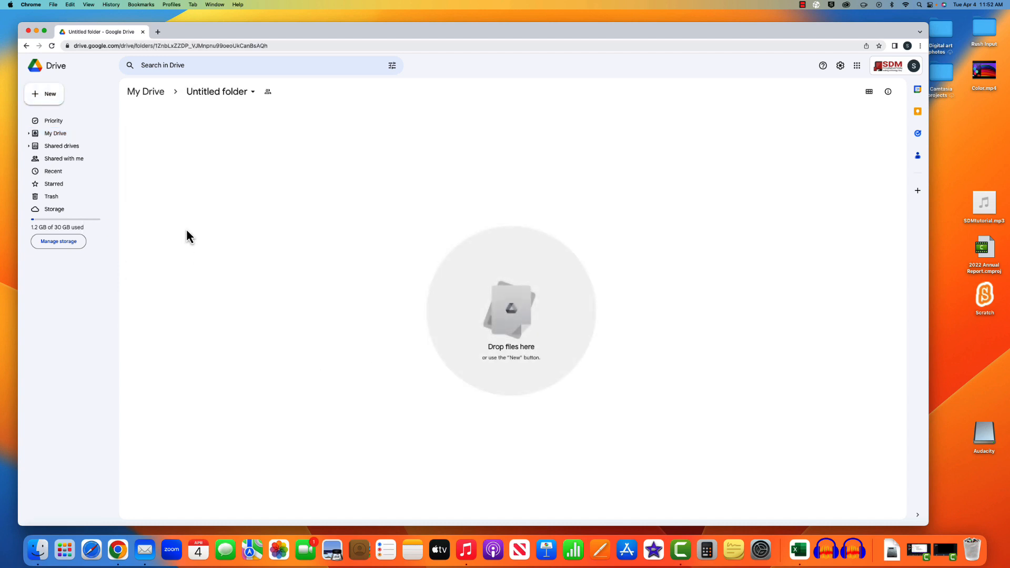
- Create a blank Google Docs document inside Untitled folder
click(40, 103)
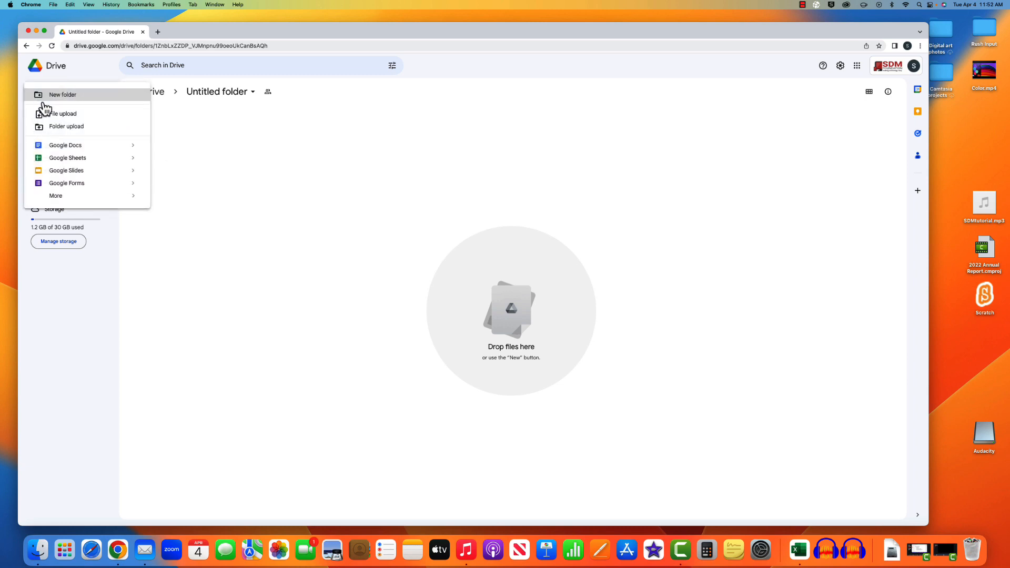
click(108, 150)
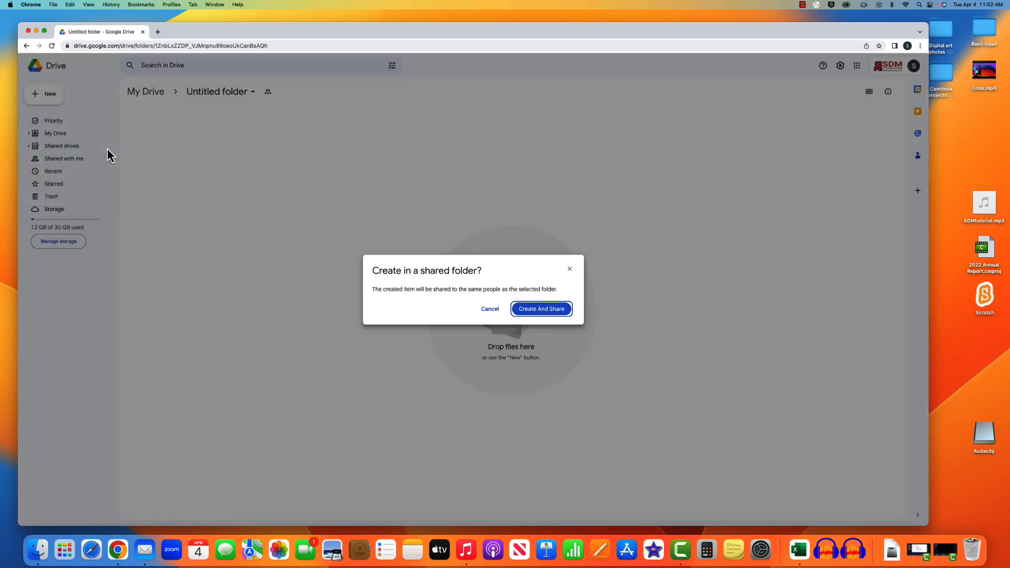
click(559, 316)
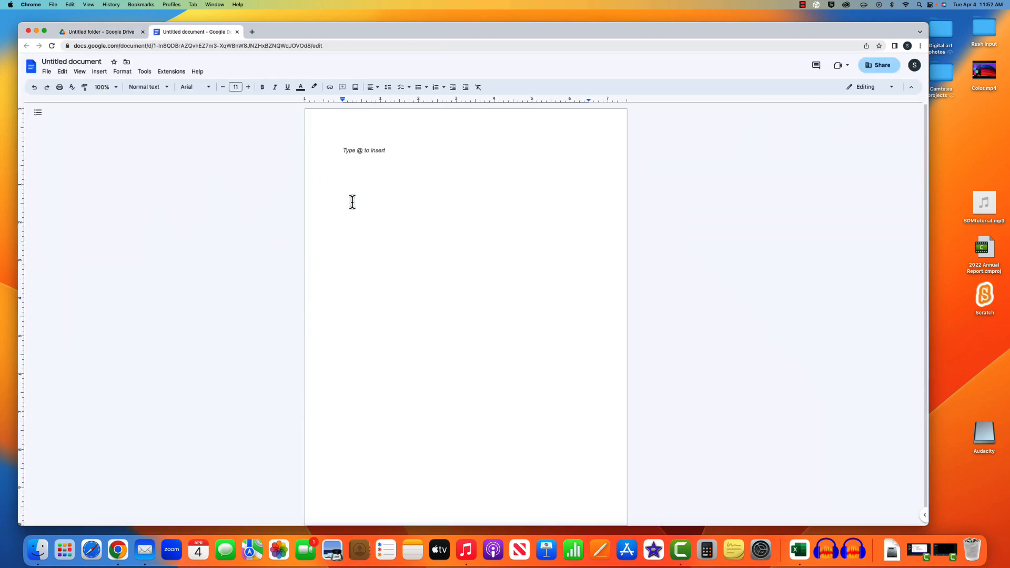
- Save the blank document as 'Untitled document' via Share, then return to the Drive folder tab
click(880, 69)
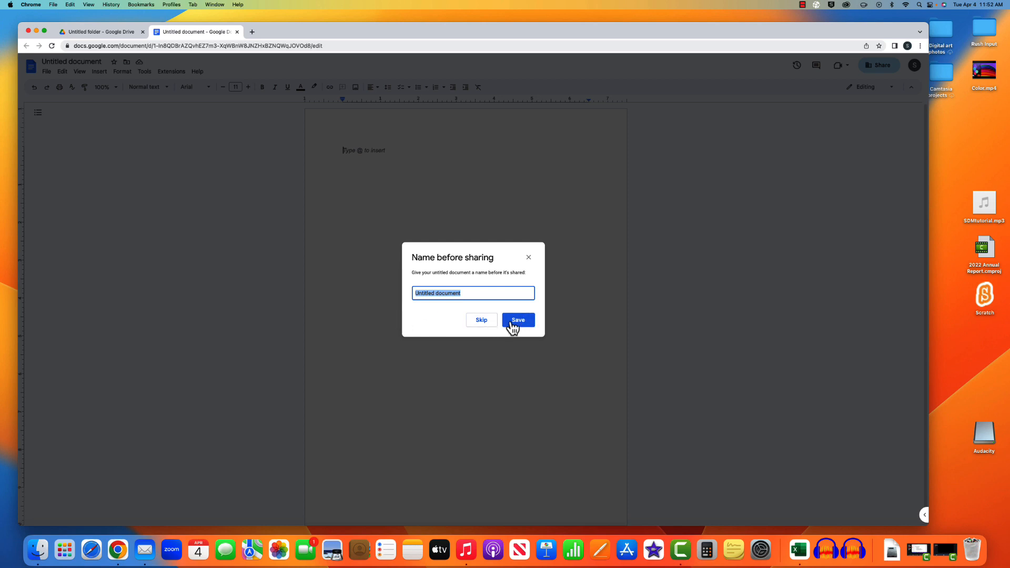
click(513, 326)
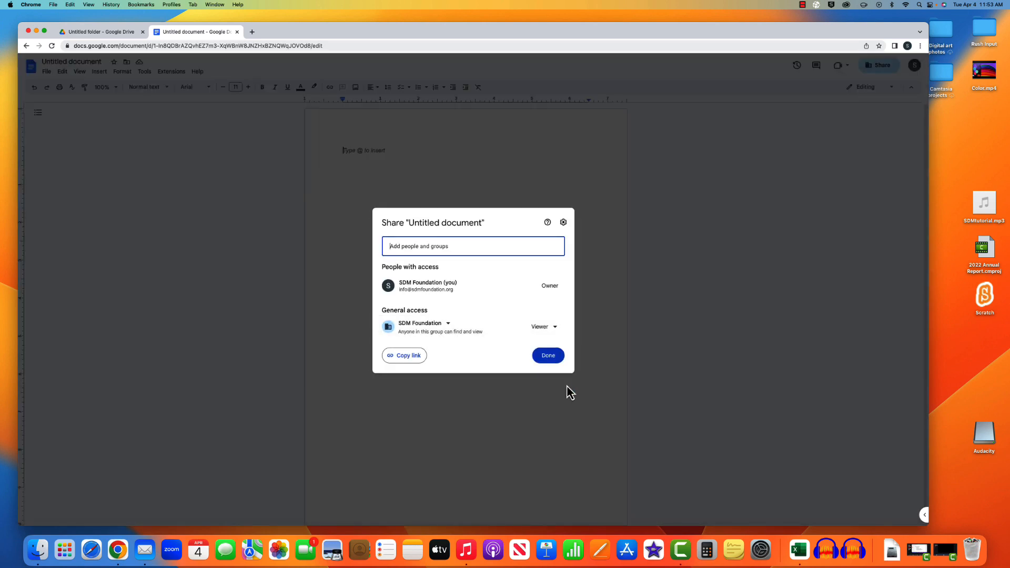
click(556, 362)
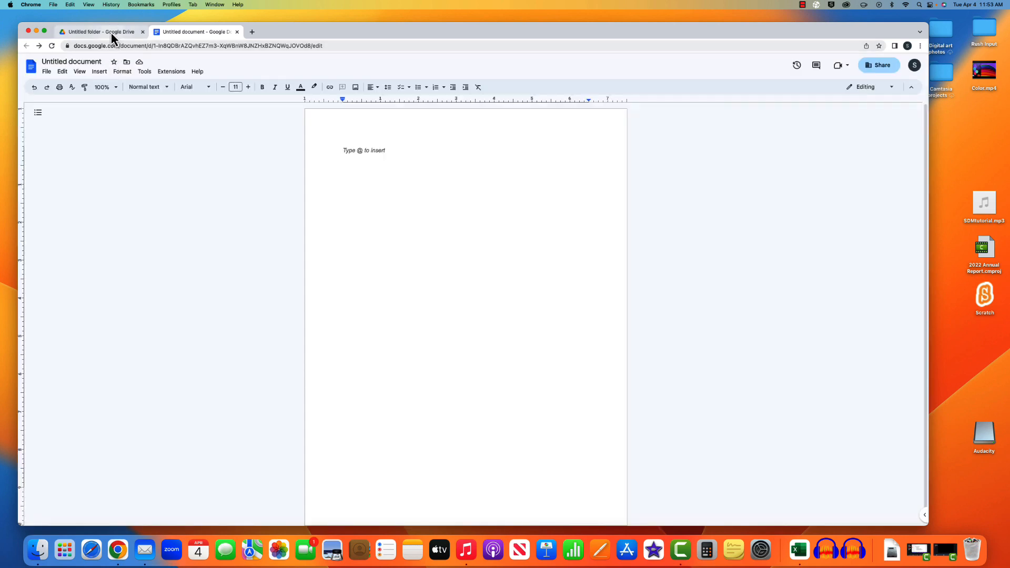
click(112, 33)
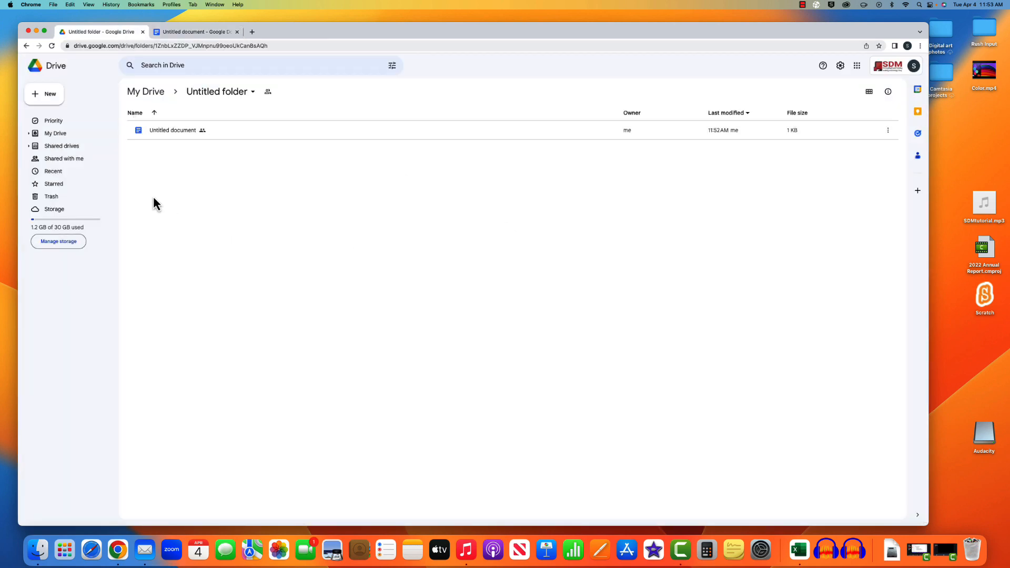
- Open Untitled presentation from Recent and move it from My Drive into Untitled folder
click(75, 175)
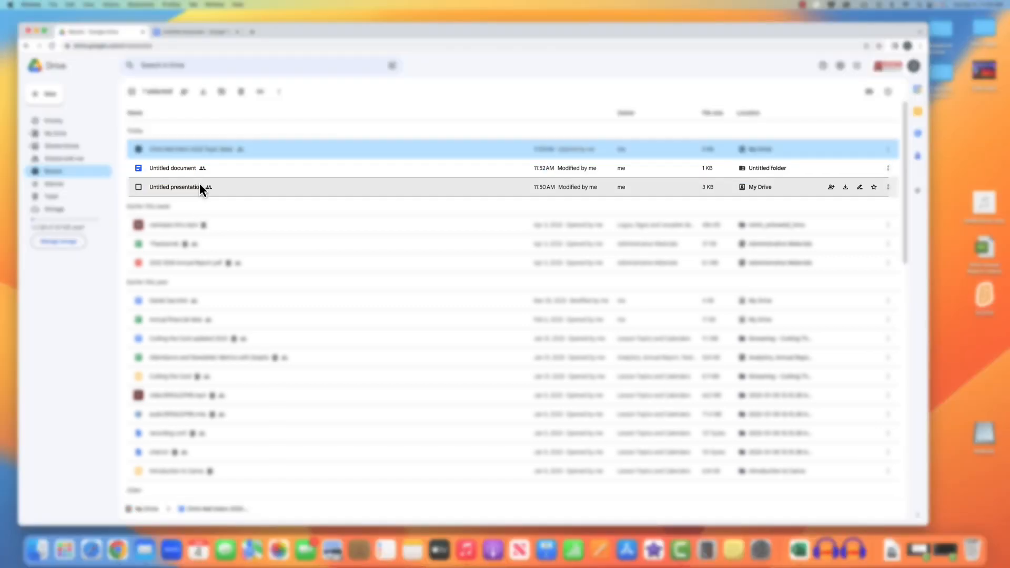
double_click(200, 187)
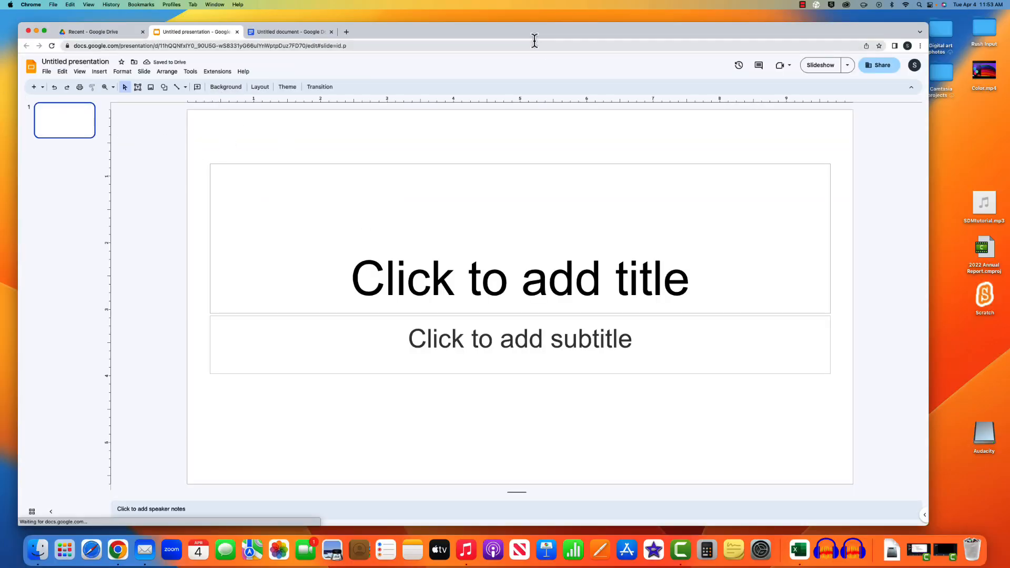
click(134, 63)
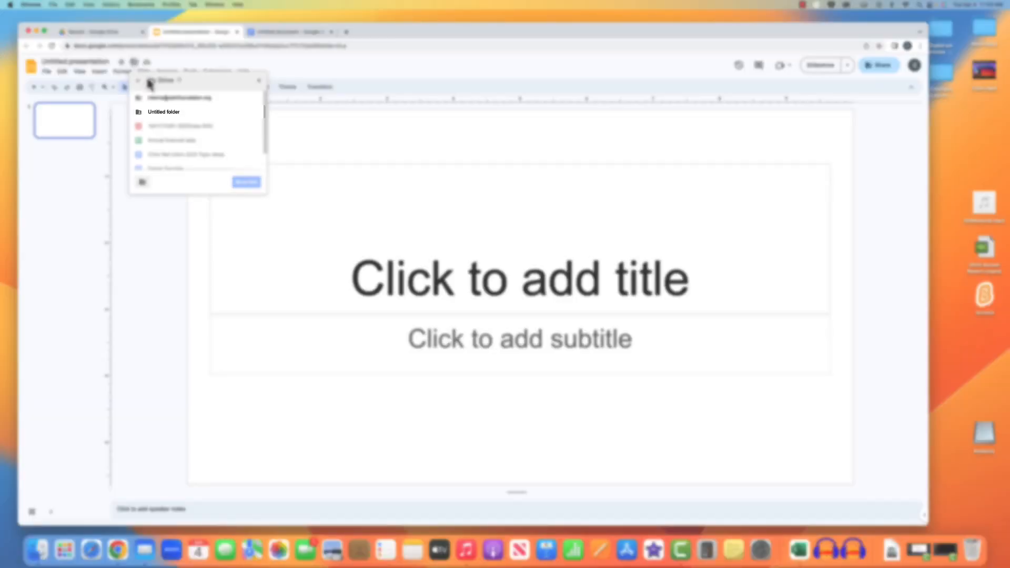
double_click(183, 115)
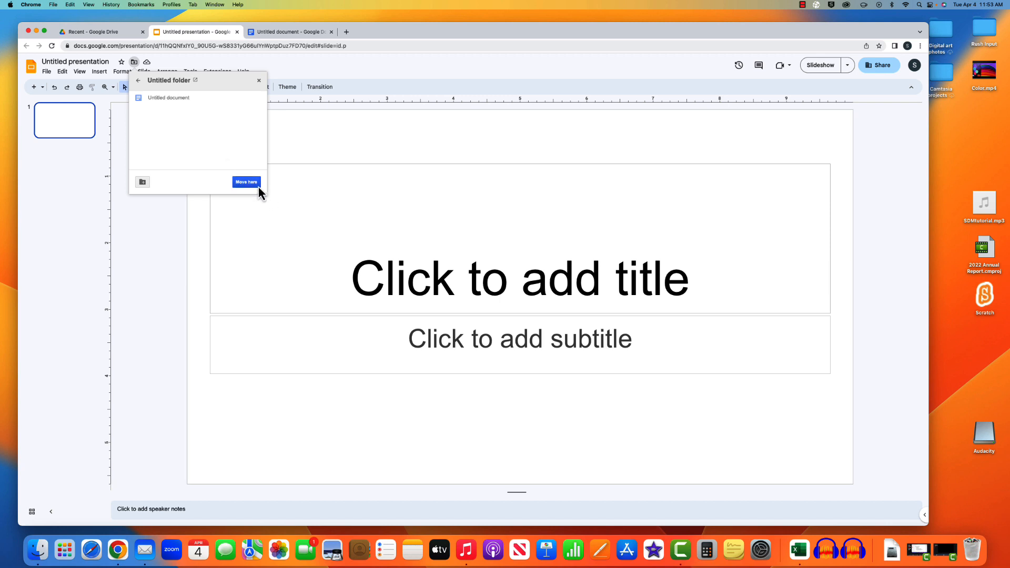
click(257, 185)
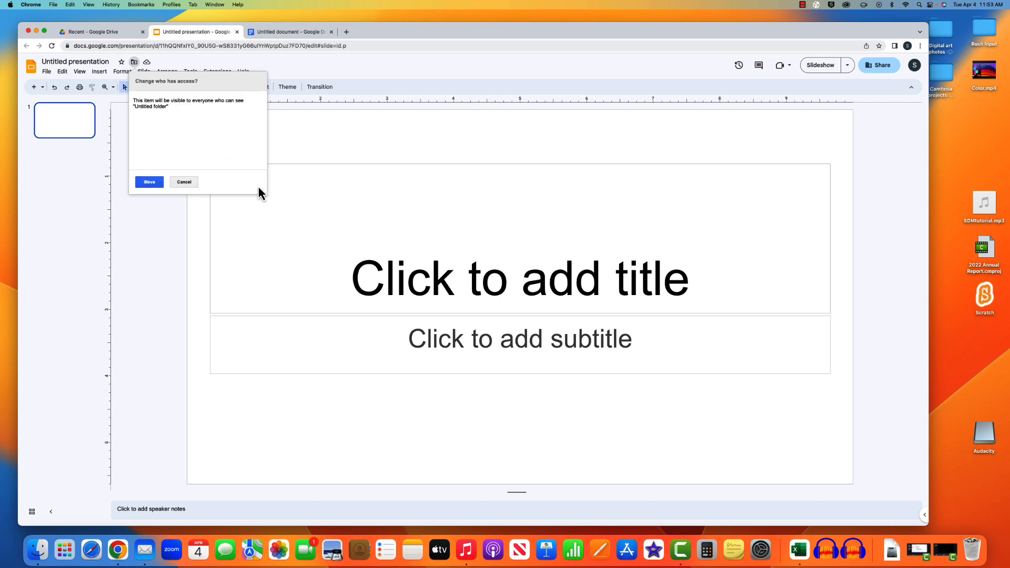
click(161, 184)
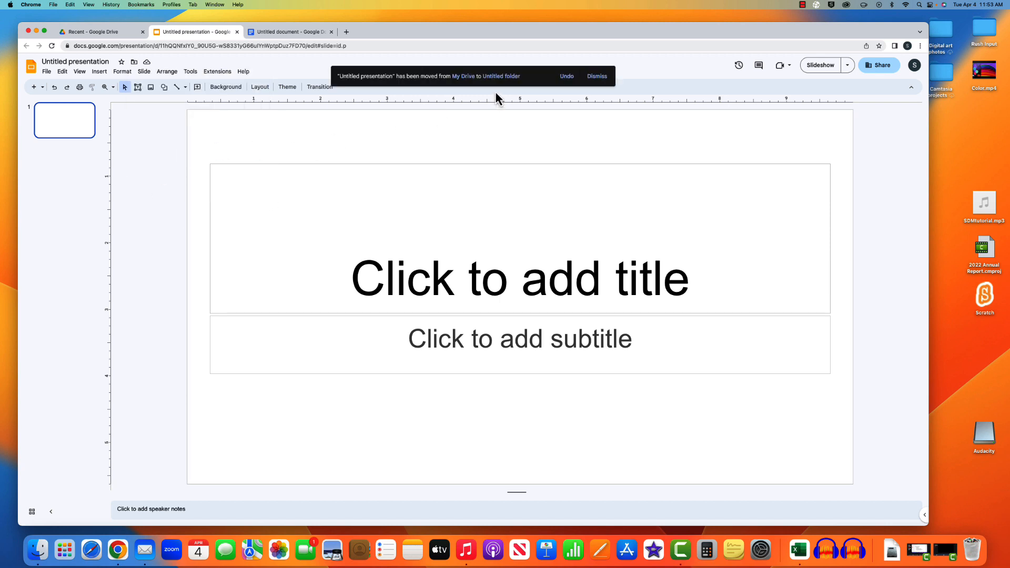
- Reopen Untitled folder in My Drive, then launch Google Docs in a new tab from the apps grid
click(89, 31)
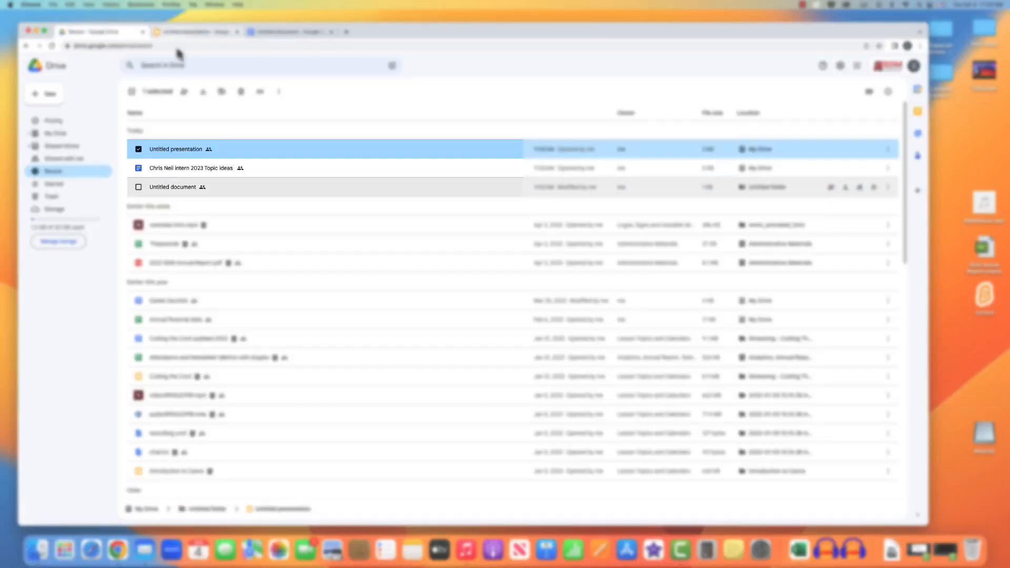
click(70, 138)
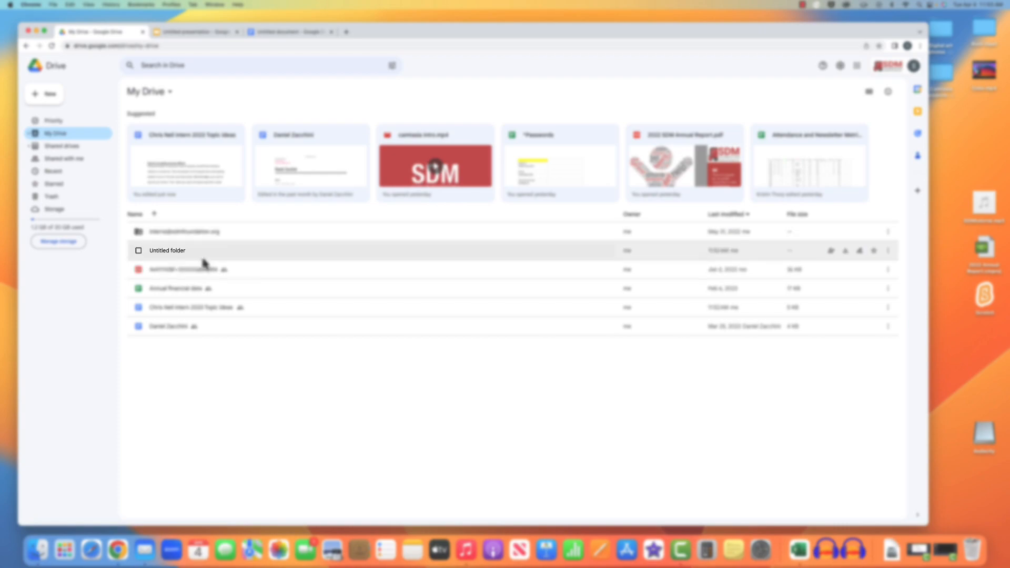
click(203, 258)
double_click(204, 258)
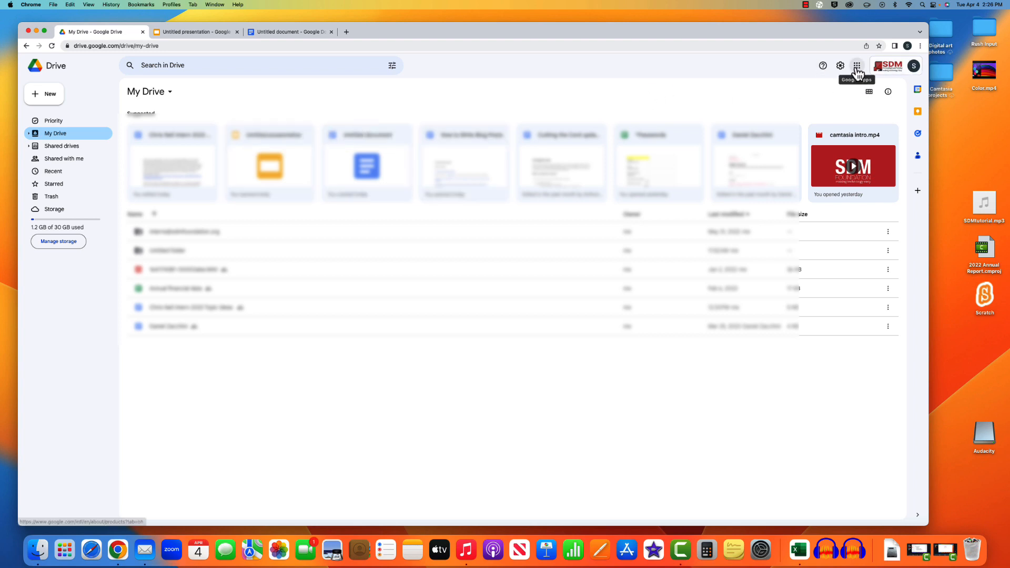
click(857, 69)
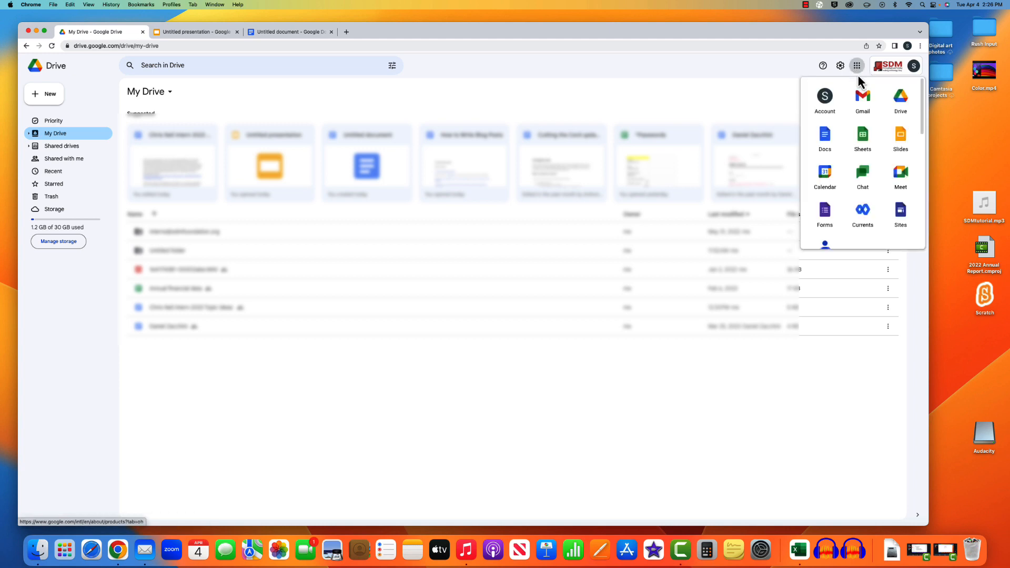
click(825, 138)
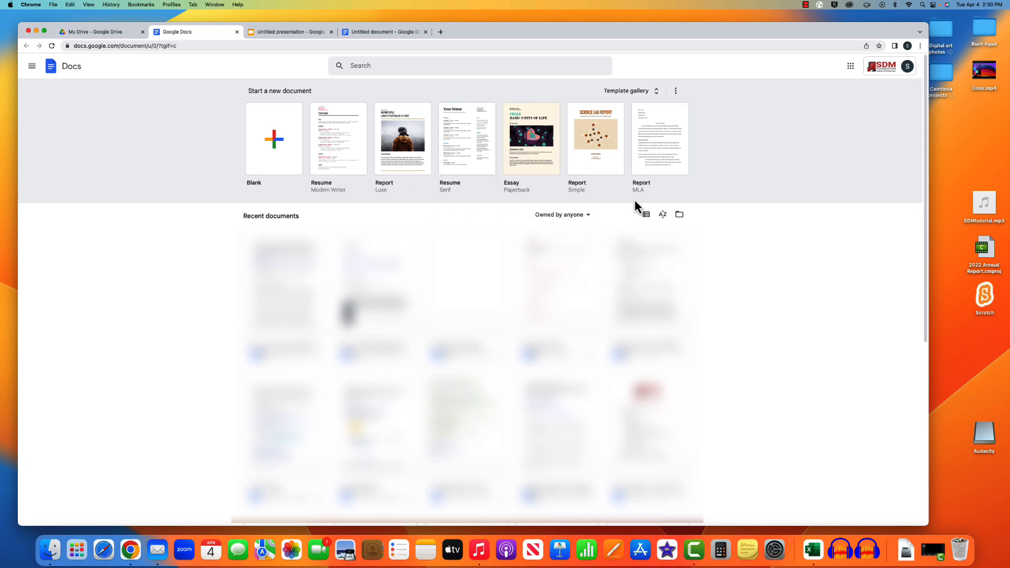
- Browse the Docs template gallery, then go back and start a Blank document
click(658, 97)
scroll(687, 351, down, 7)
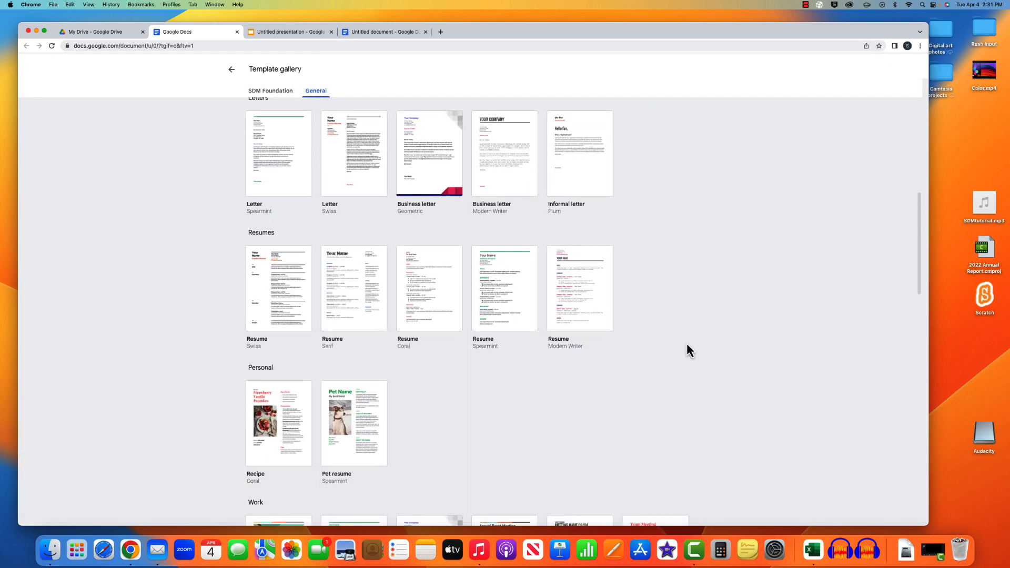
scroll(686, 351, up, 7)
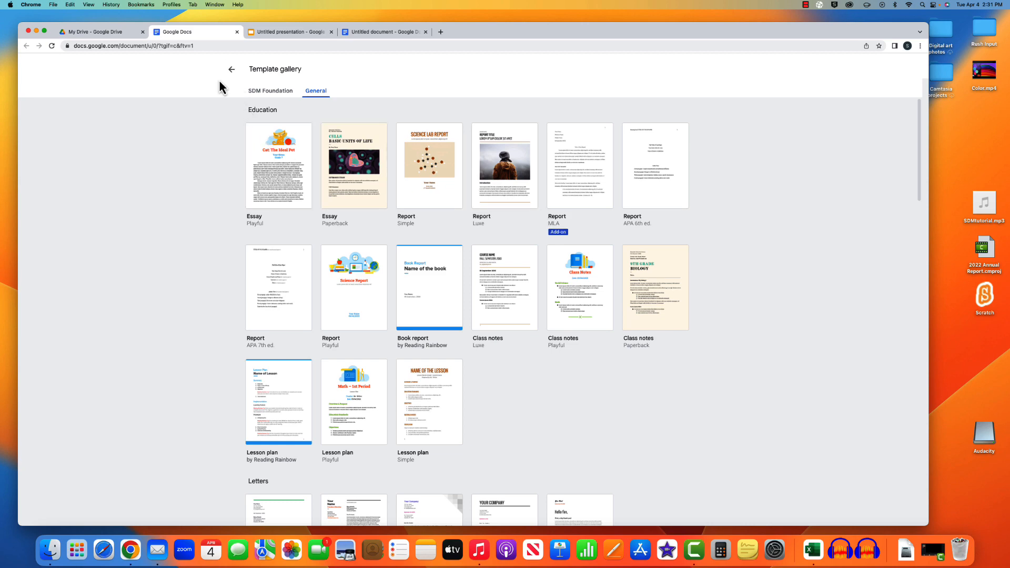
click(231, 69)
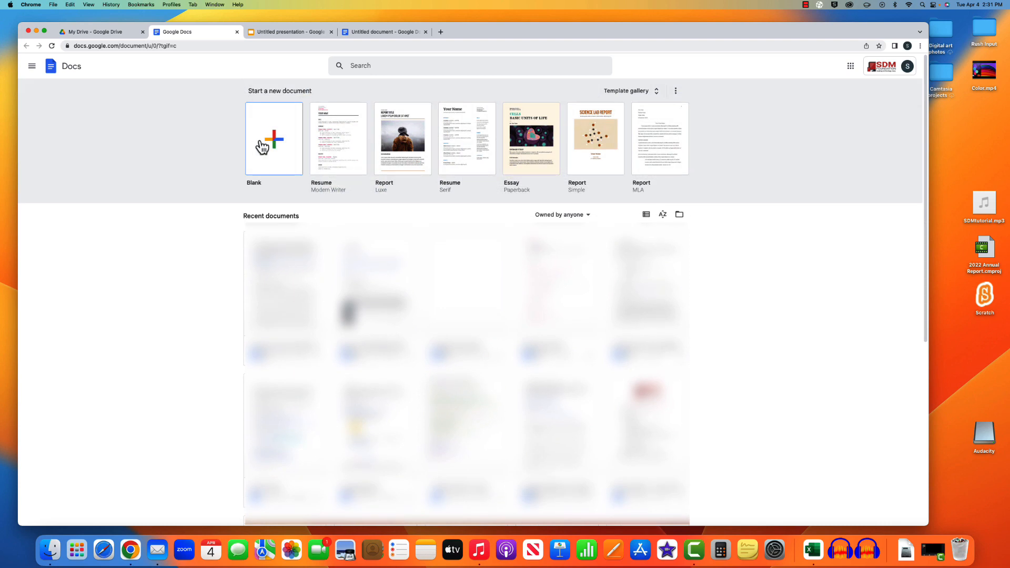
click(262, 142)
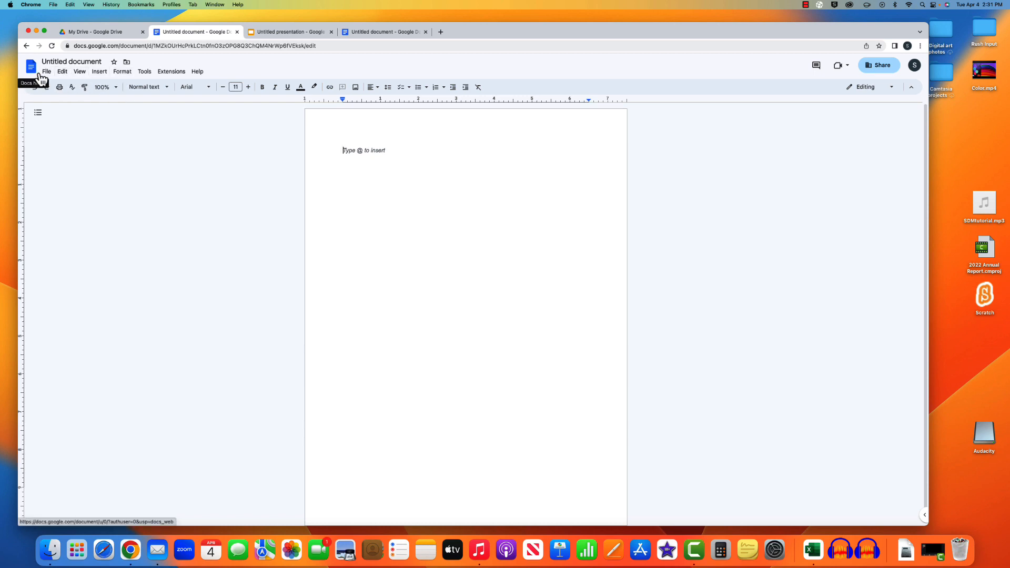
- Look through the Edit menu, then the File menu's commands for the blank document
click(63, 72)
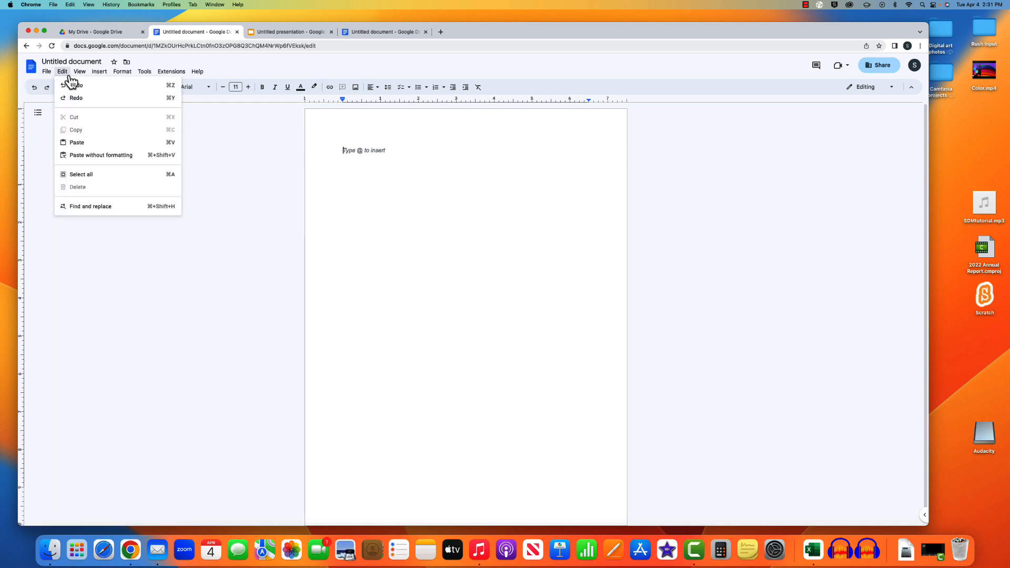
click(47, 71)
mouse_move(73, 87)
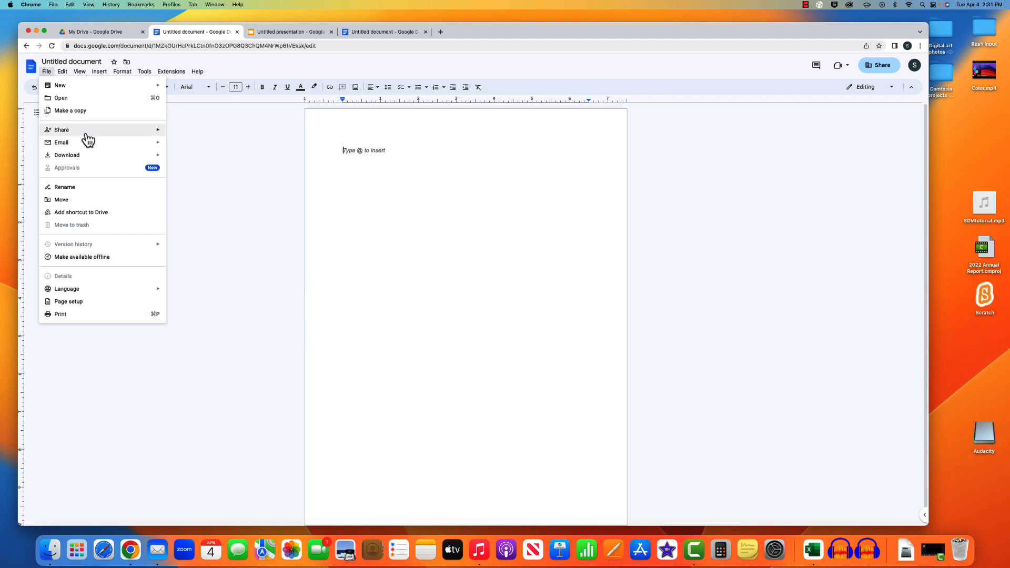
mouse_move(81, 145)
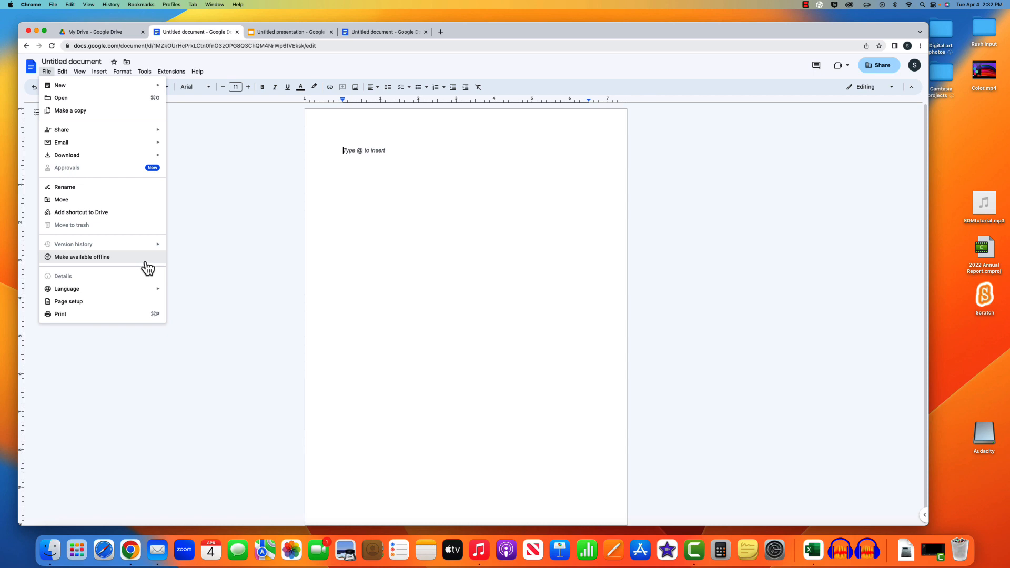
mouse_move(135, 291)
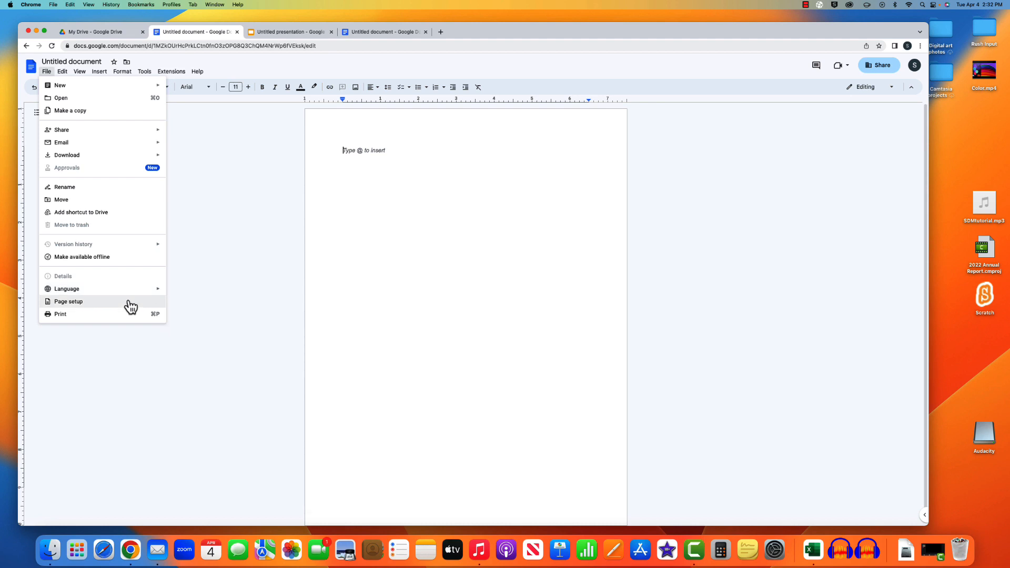
- Check File > Page setup without changing it, then reopen the File menu
click(126, 305)
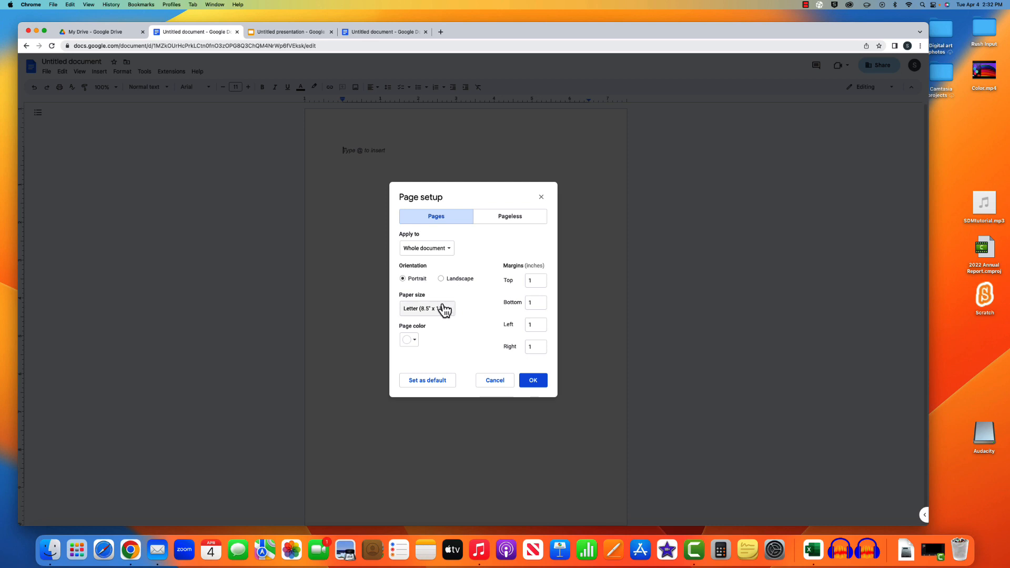
click(541, 197)
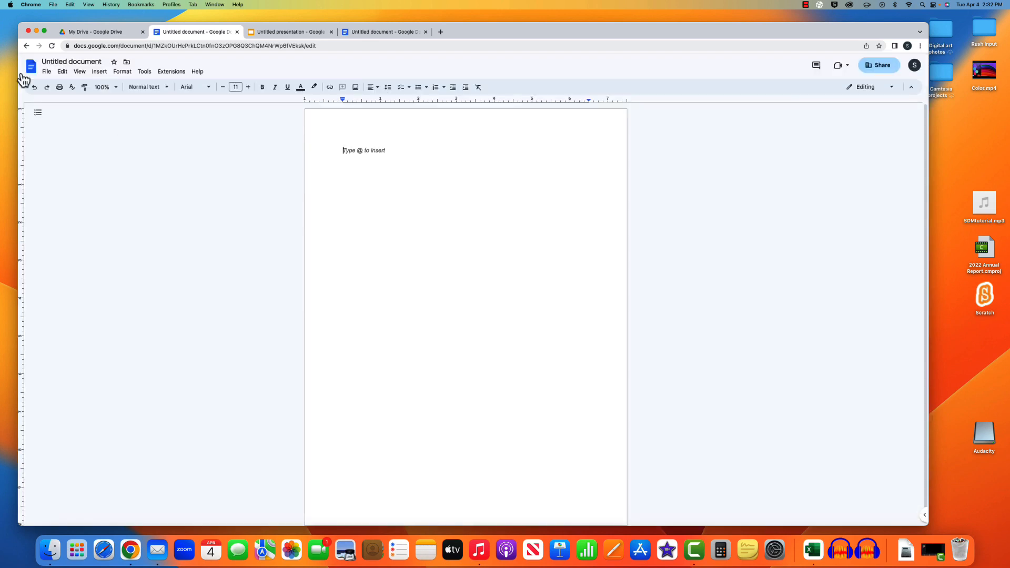
click(47, 72)
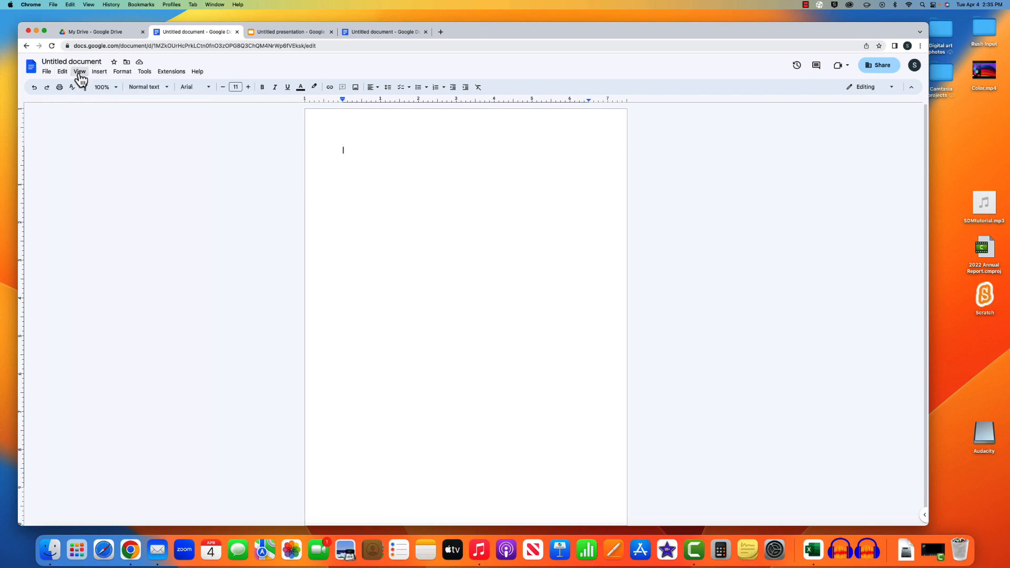
- Type a line of random filler text at the top of the page, checking the View menu around it
click(80, 73)
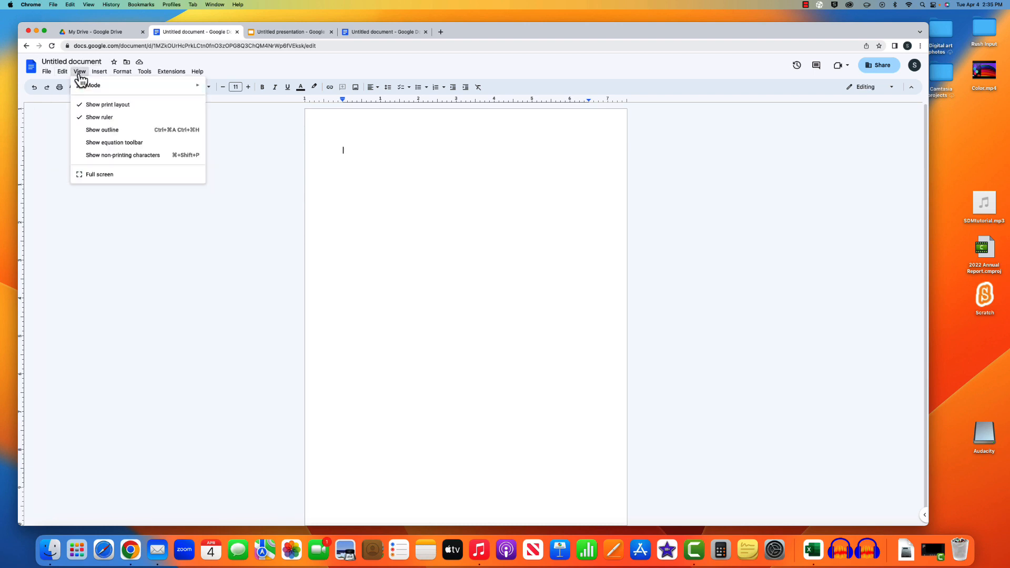
mouse_move(161, 87)
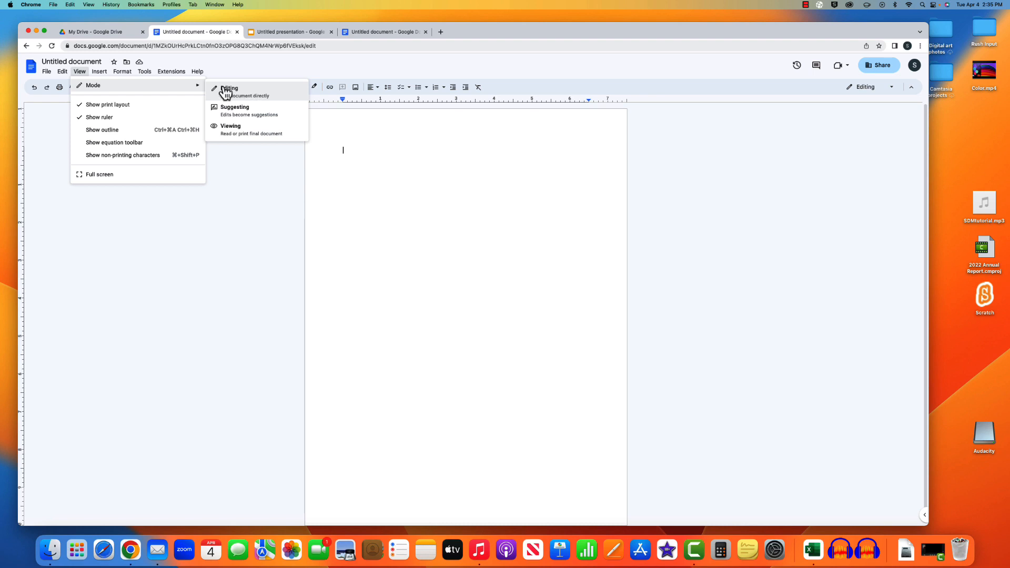
click(405, 179)
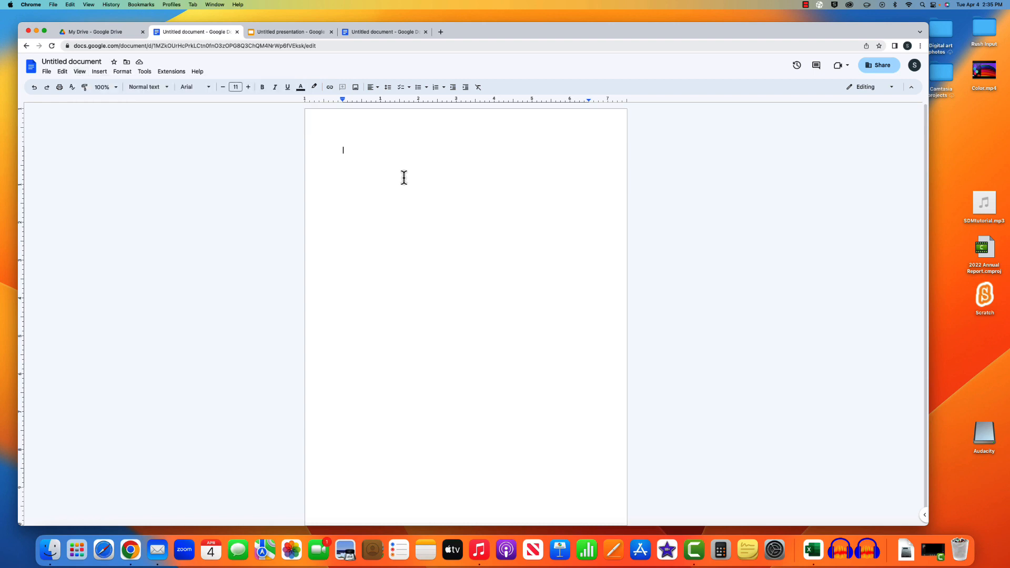
text(dascnajsbckaBSKCNALSCn/SNCInslcin)
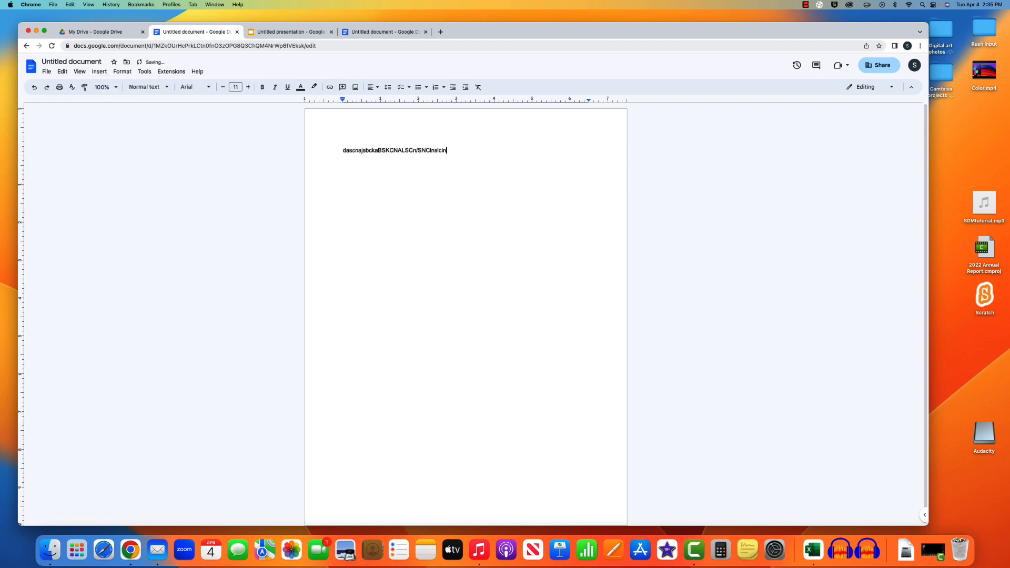
click(83, 75)
- Switch to Suggesting mode and suggest deleting the latter half of the test line
mouse_move(99, 90)
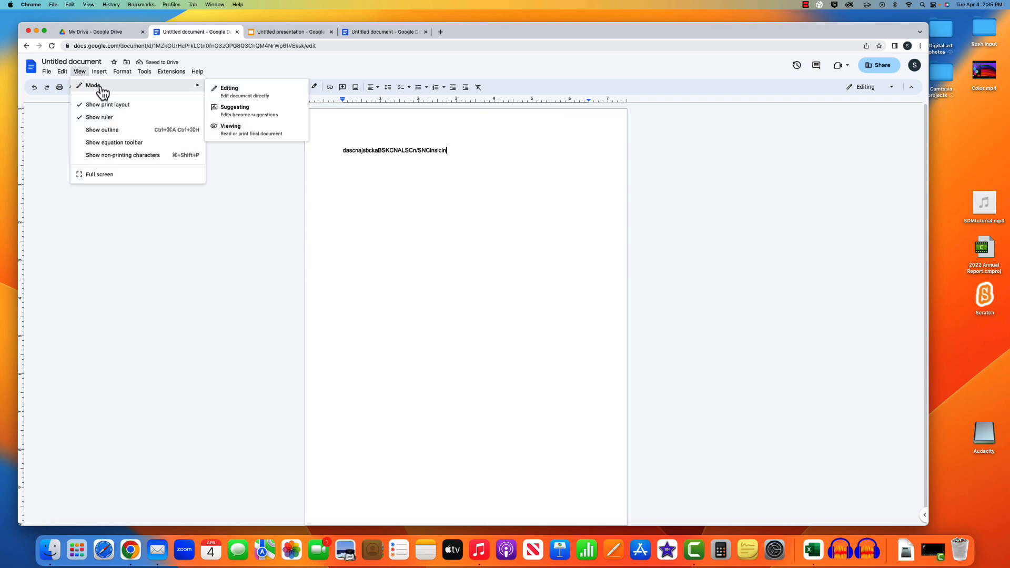
click(292, 108)
drag(446, 150, 379, 156)
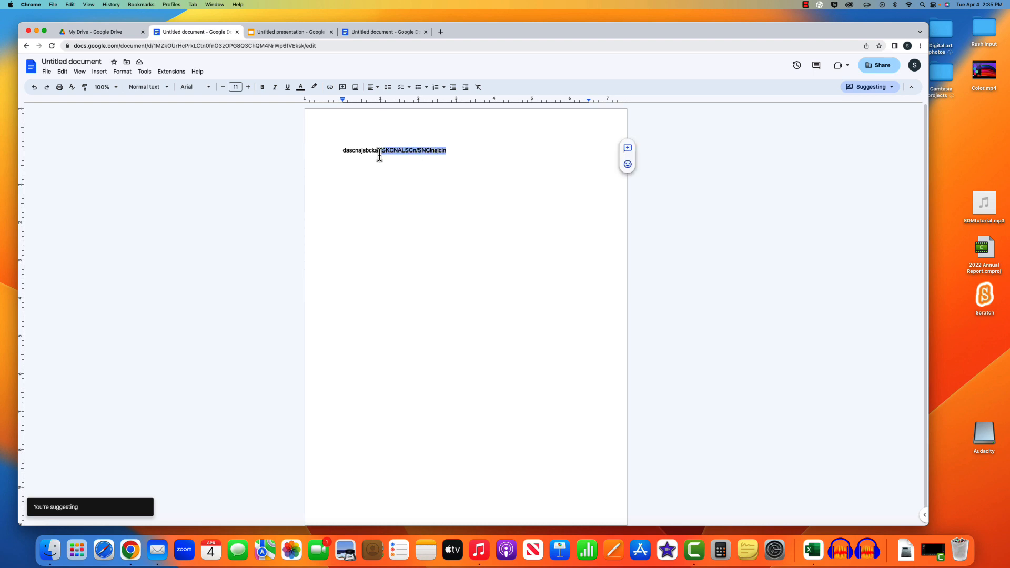
key(BackSpace)
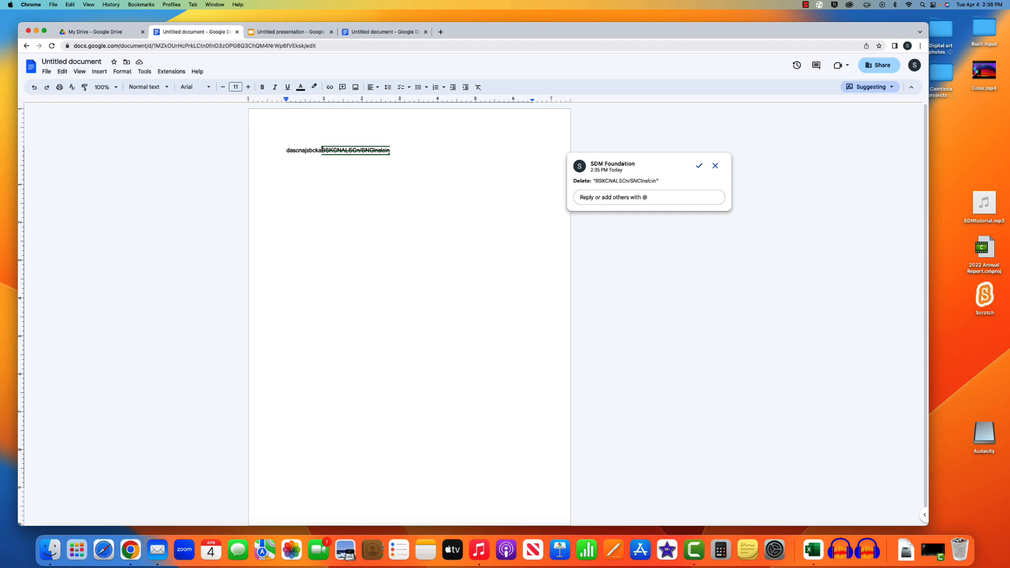
- Hide and re-show the rulers, then drag the ruler indent marker to suggest a paragraph indent
click(79, 71)
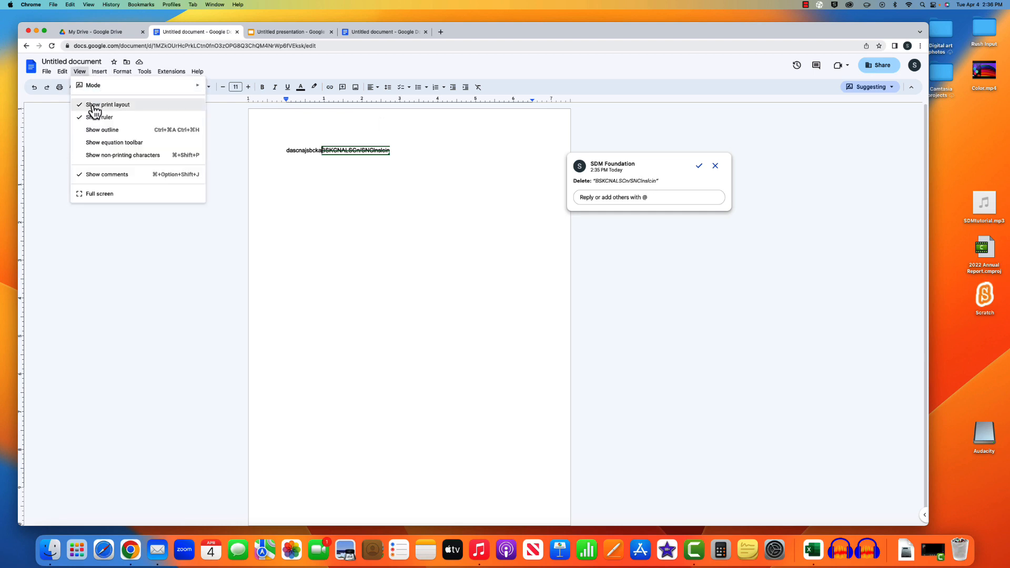
key(Escape)
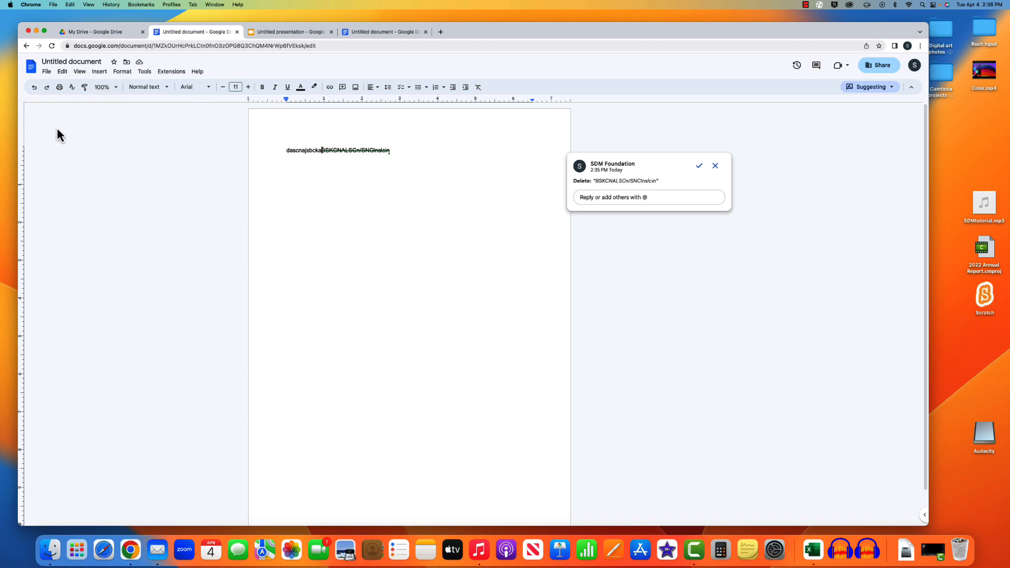
click(80, 72)
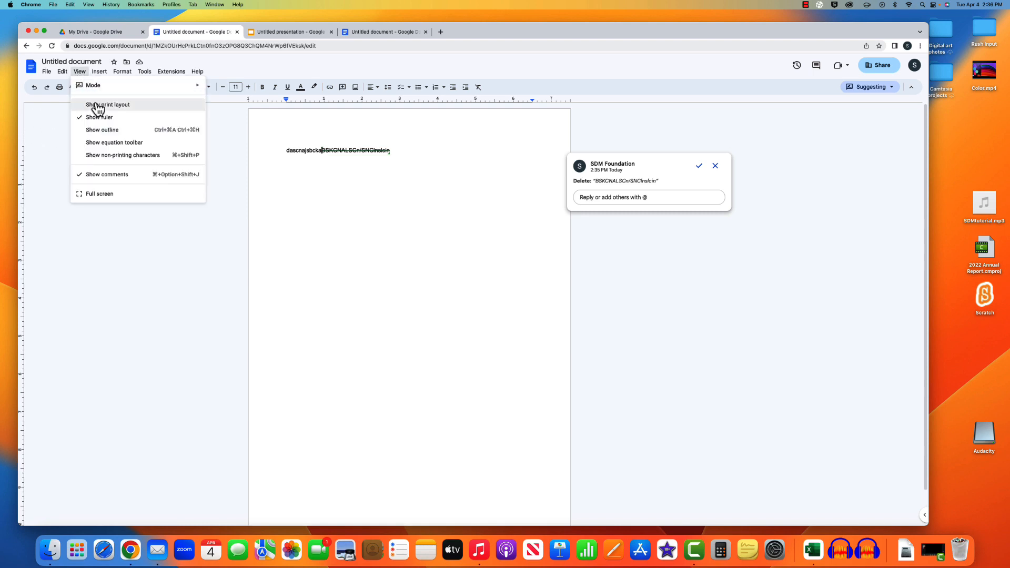
key(Escape)
click(82, 73)
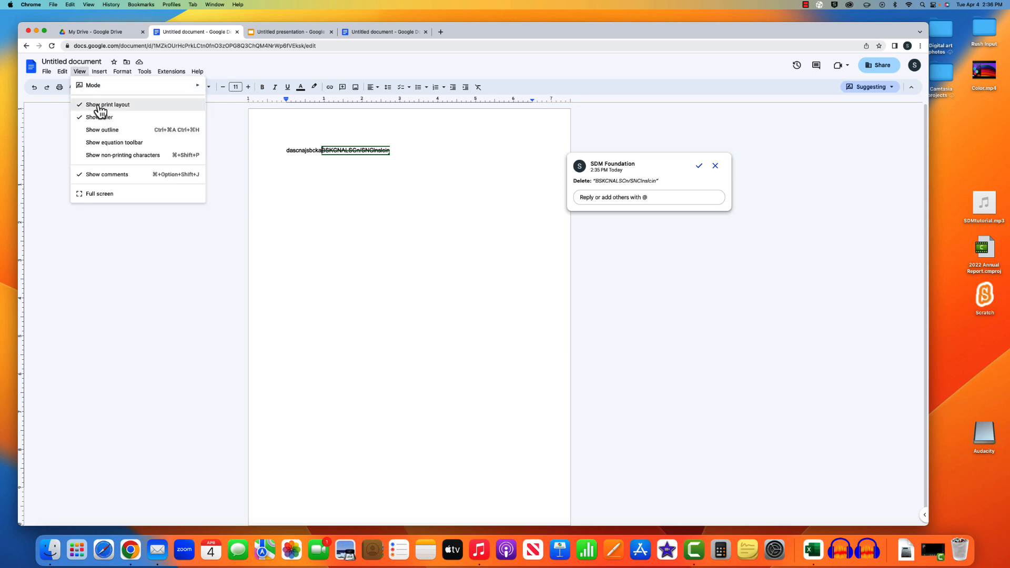
click(100, 117)
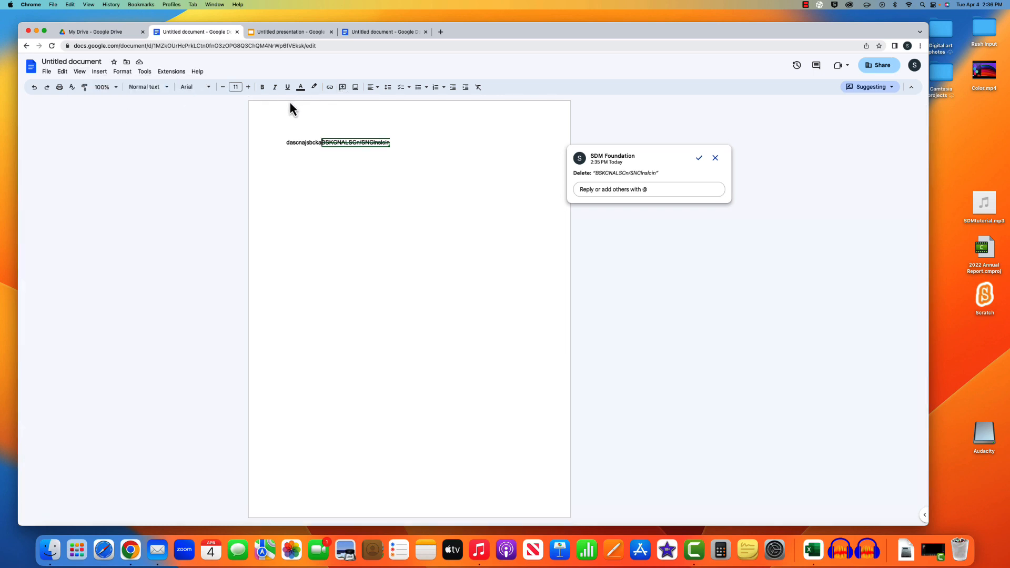
click(80, 71)
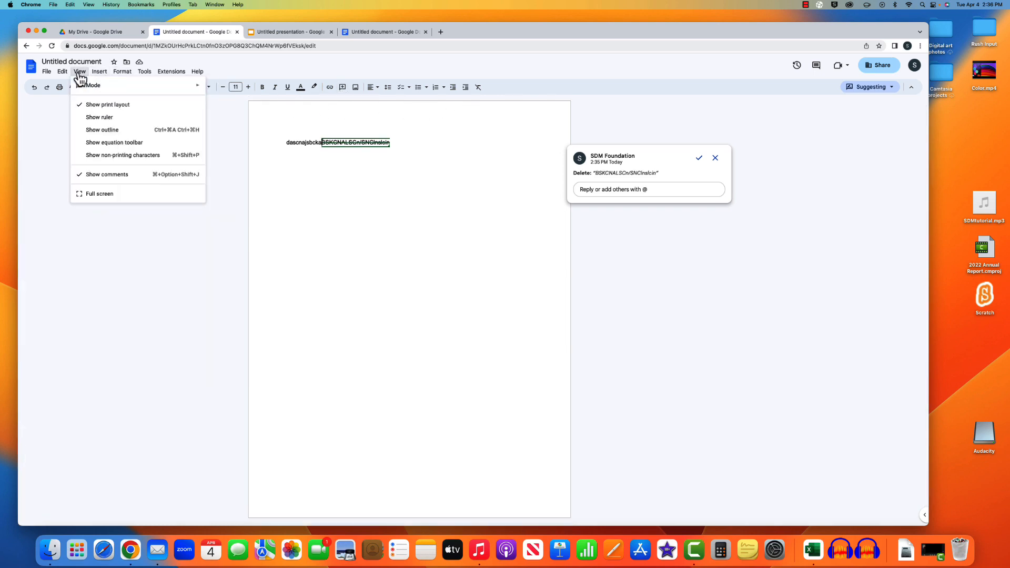
click(79, 72)
click(79, 72)
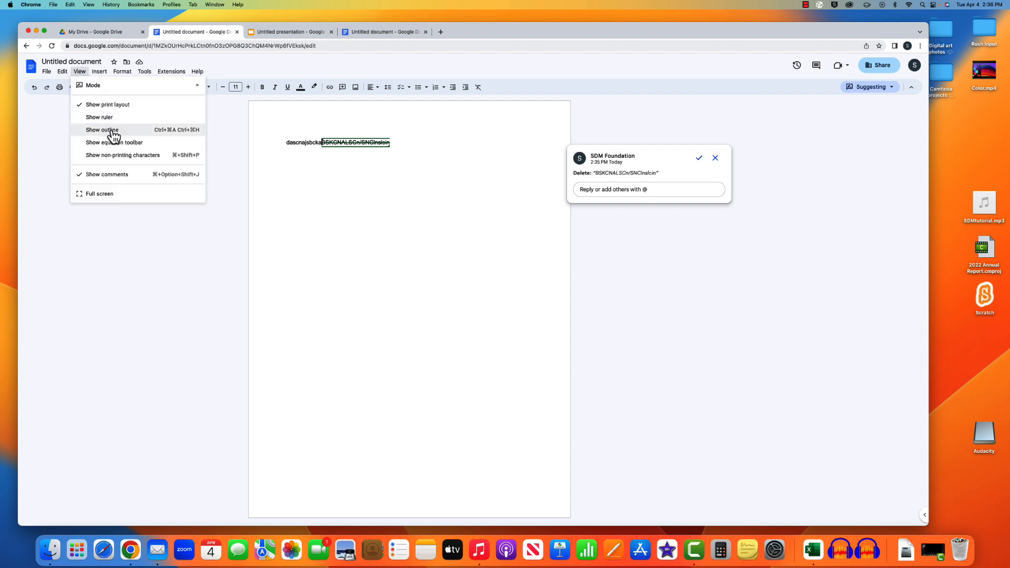
click(110, 119)
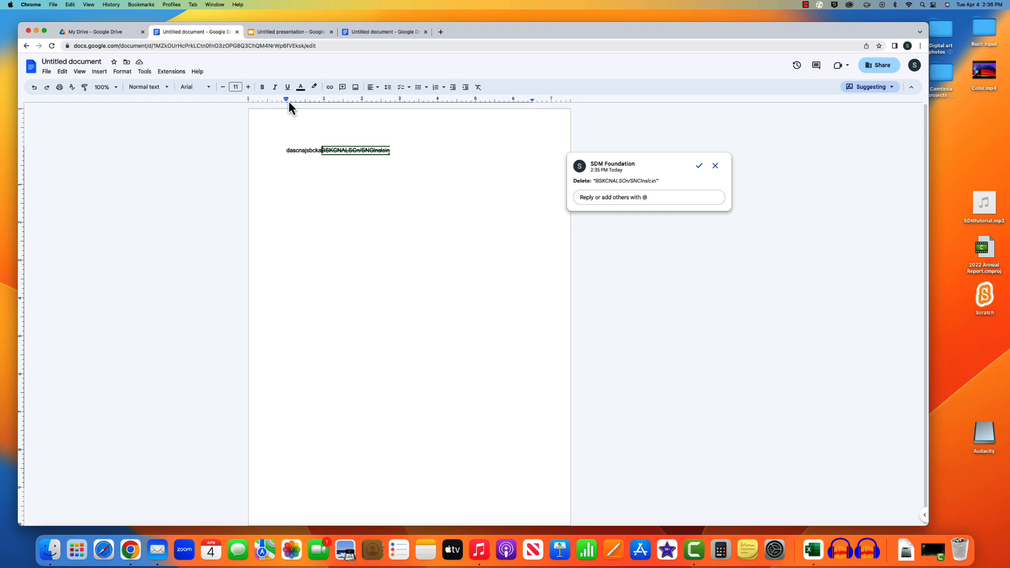
drag(288, 102, 286, 102)
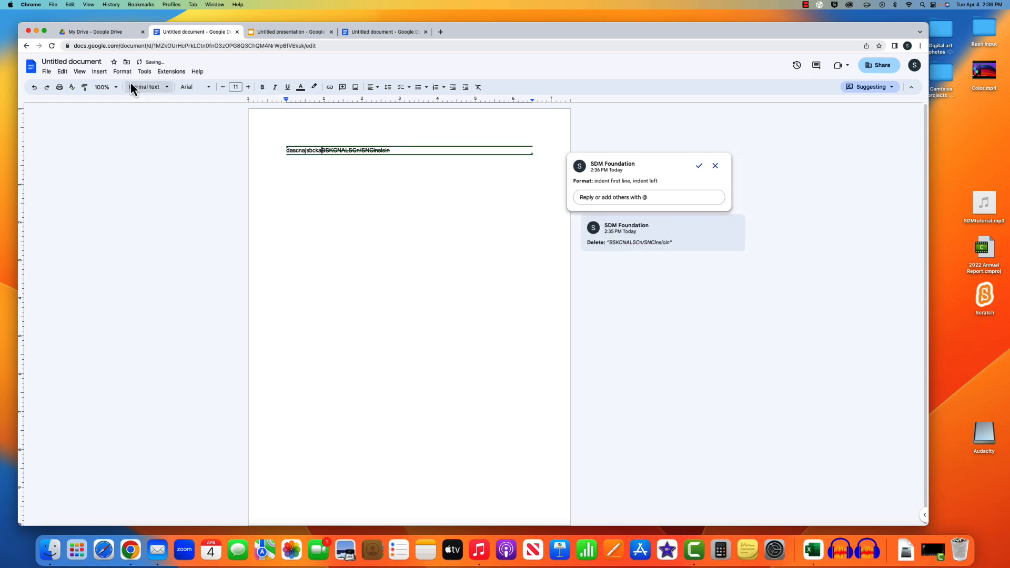
- Switch the document from Suggesting to Editing mode and show the document outline
click(80, 72)
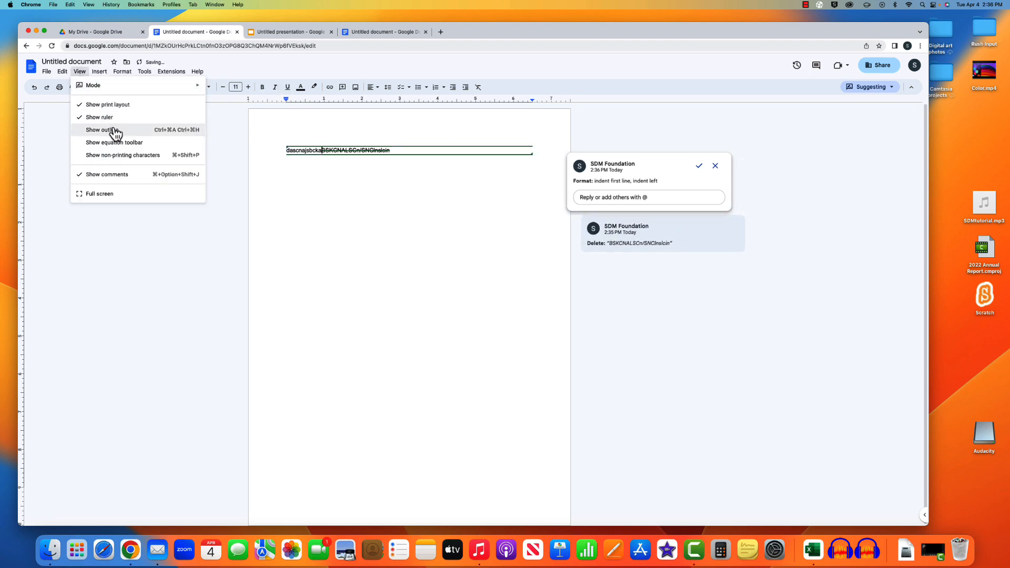
mouse_move(105, 78)
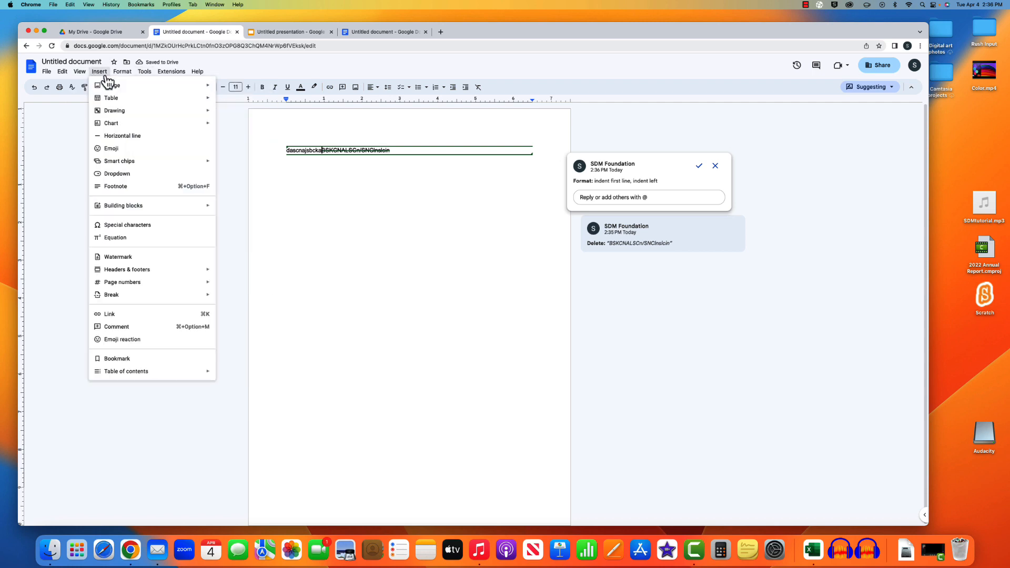
click(253, 94)
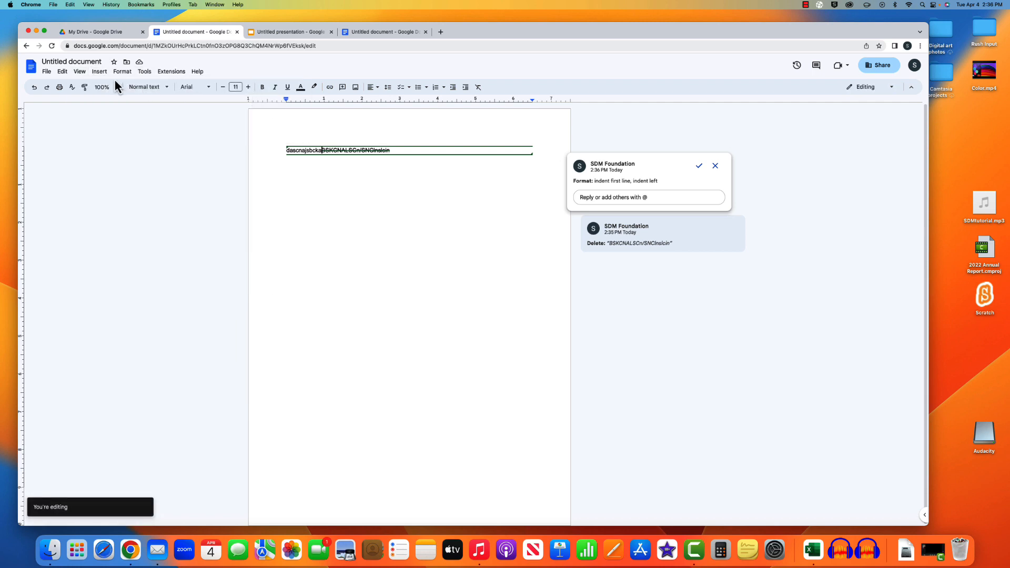
click(83, 78)
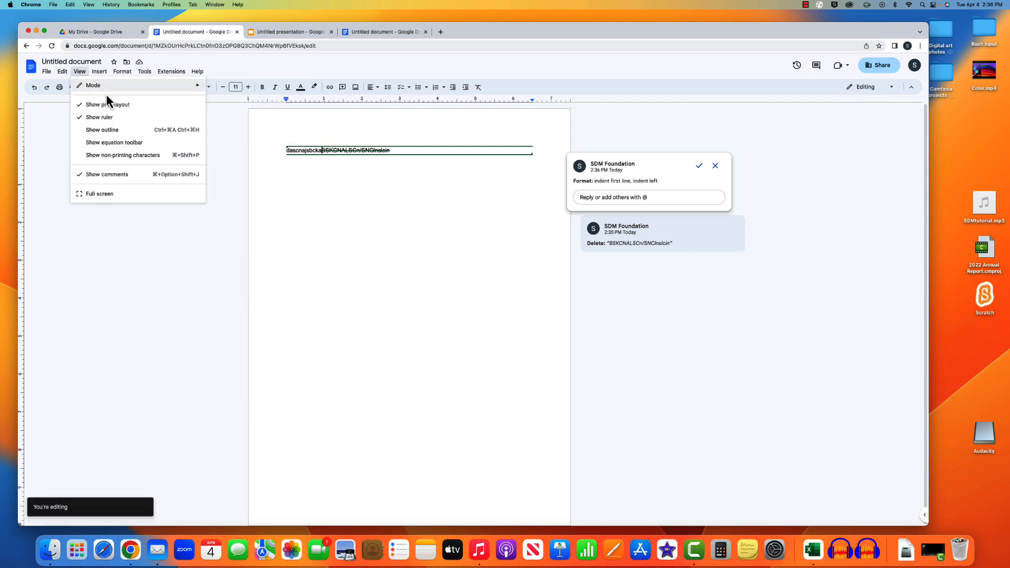
click(109, 131)
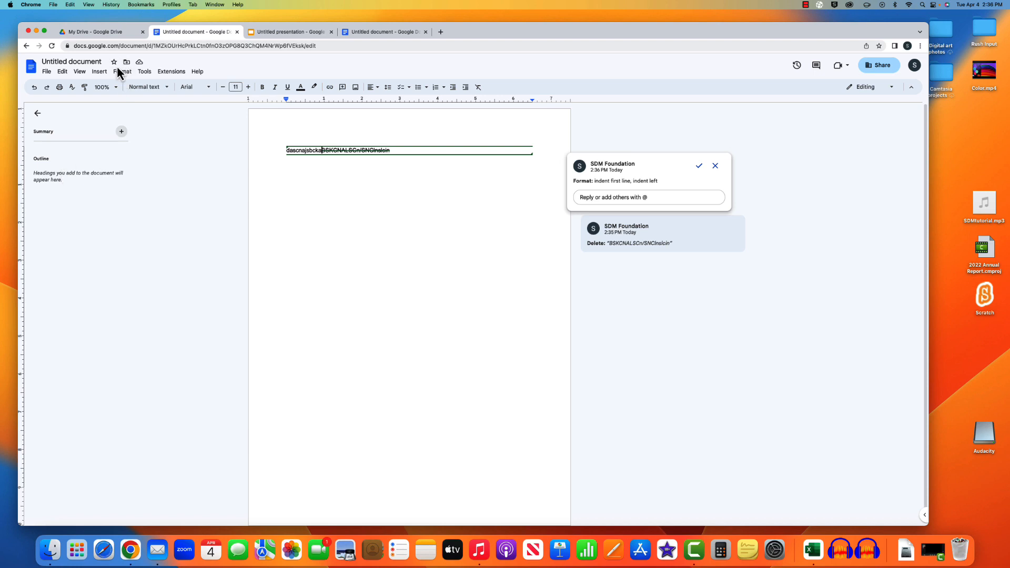
- Delete the struck-through suggested text on the line
click(79, 71)
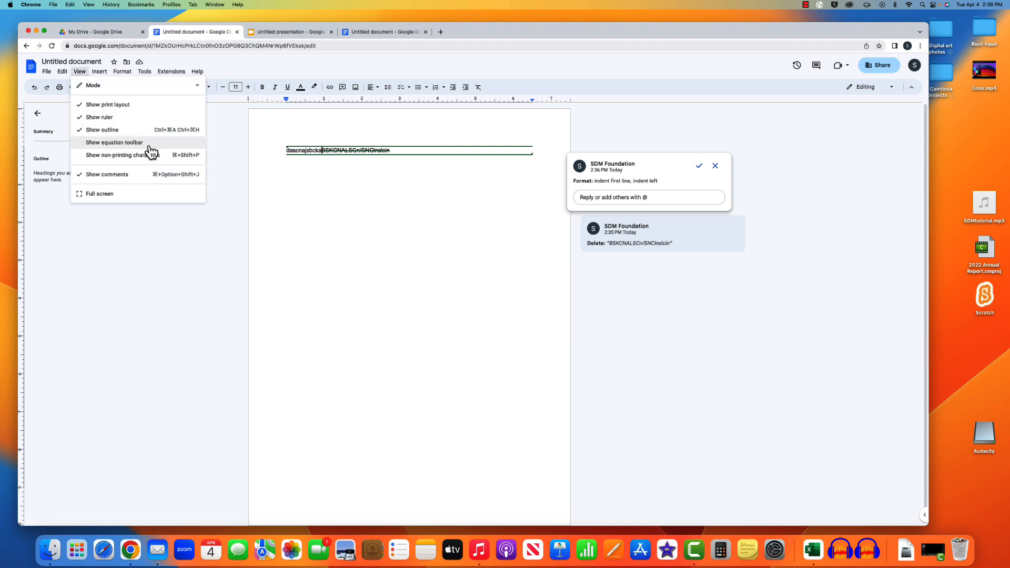
mouse_move(99, 72)
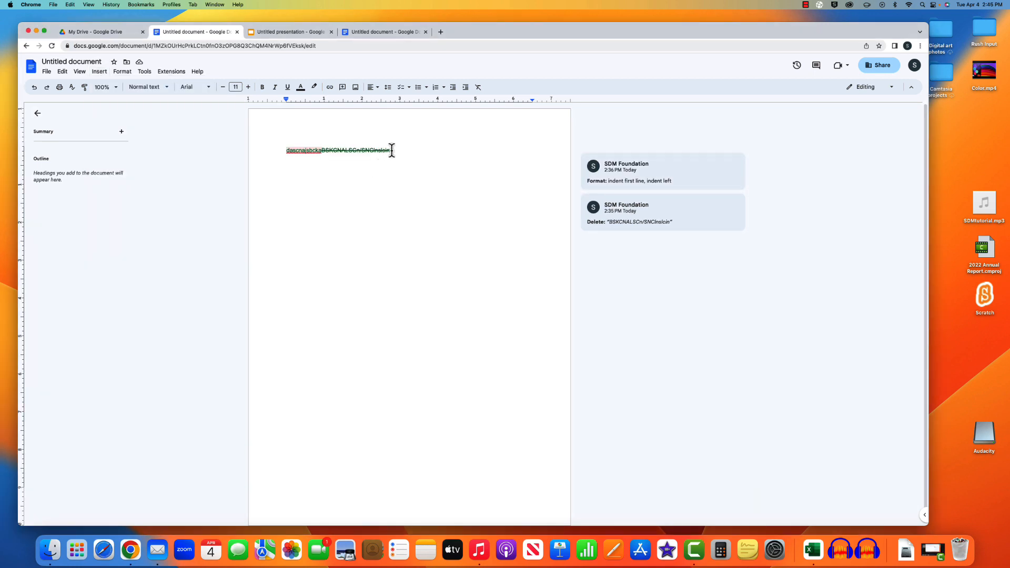
drag(391, 150, 259, 149)
key(BackSpace)
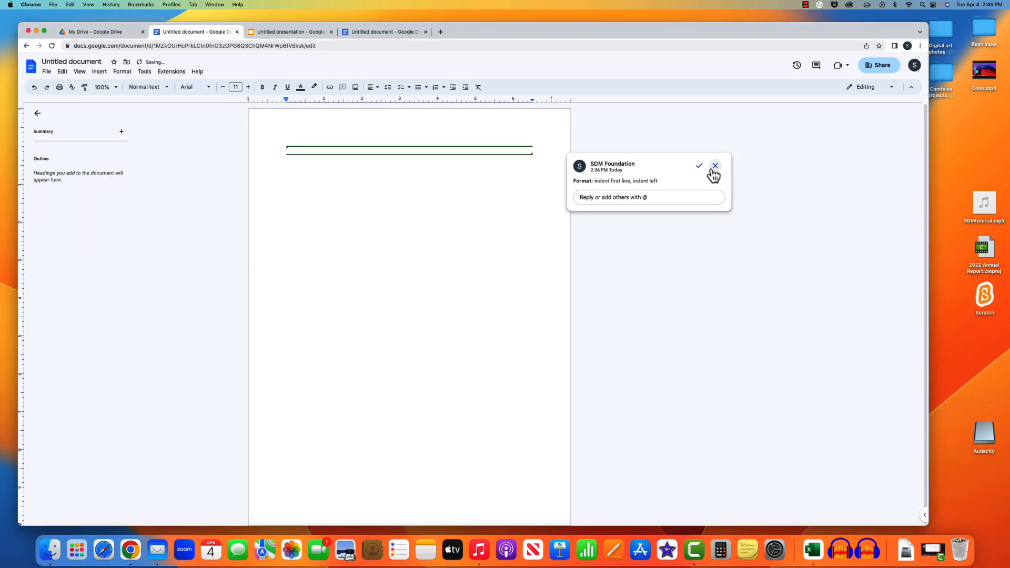
- Reject the indent suggestion and open the Insert > Image > Search the web panel
click(714, 166)
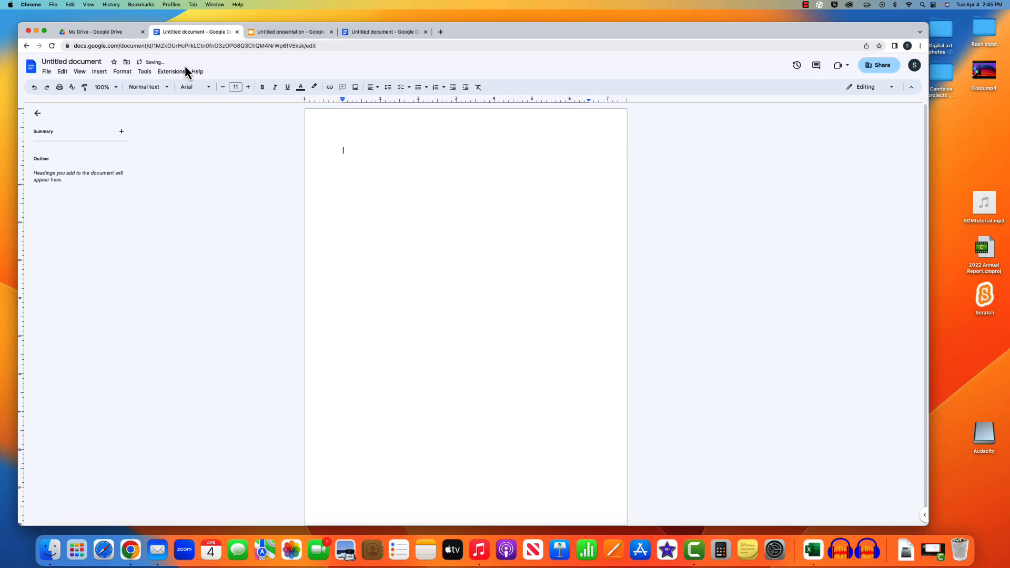
click(93, 77)
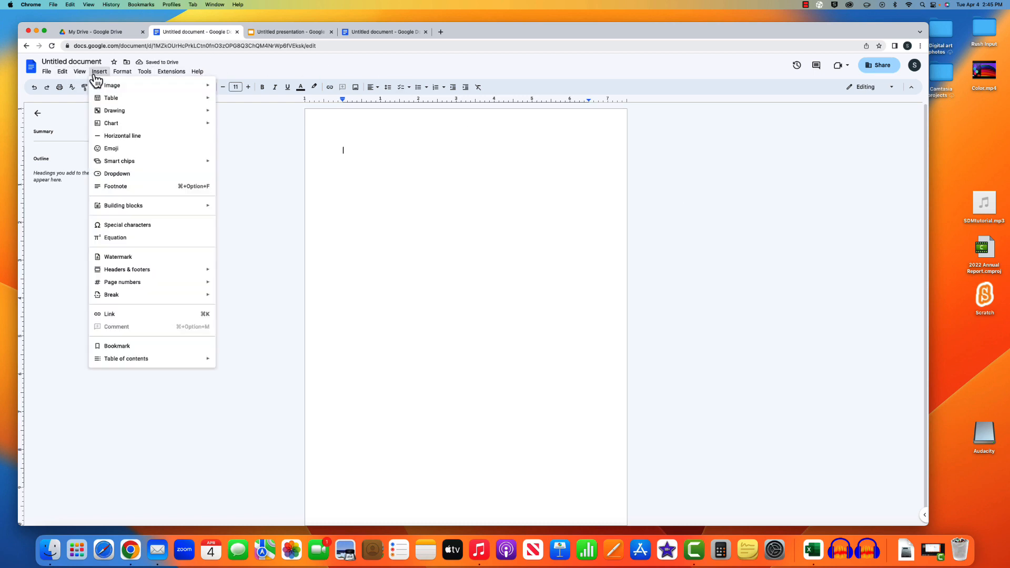
mouse_move(157, 90)
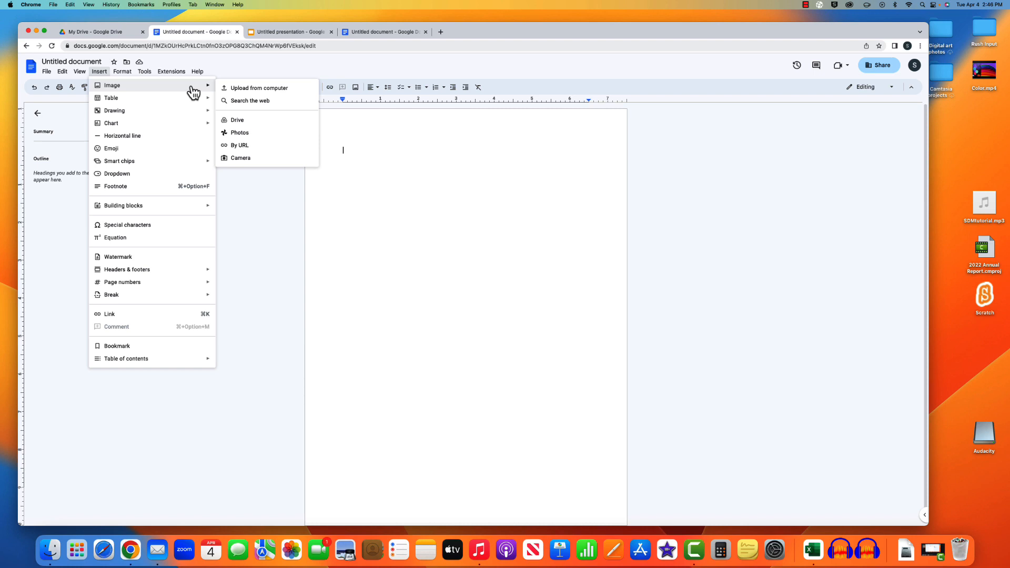
click(105, 73)
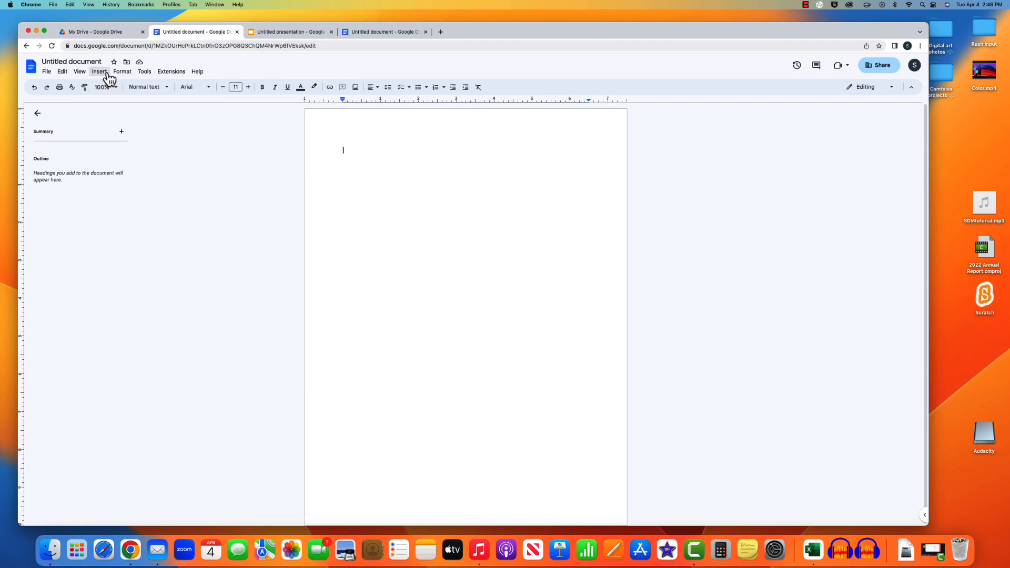
click(108, 74)
mouse_move(109, 85)
click(255, 101)
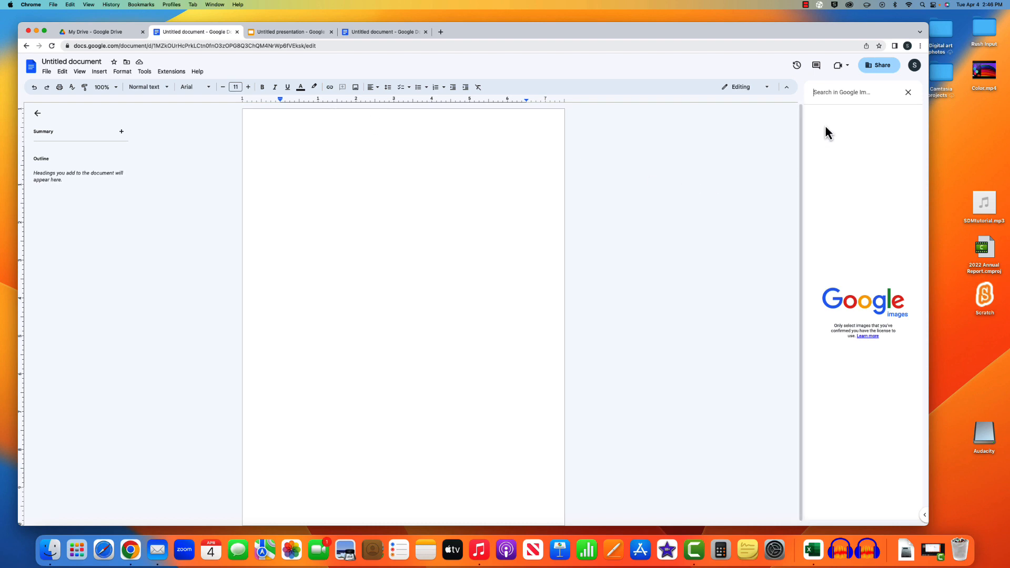
- Search images for 'dog' and insert the first golden puppy photo
text(dog)
key(Return)
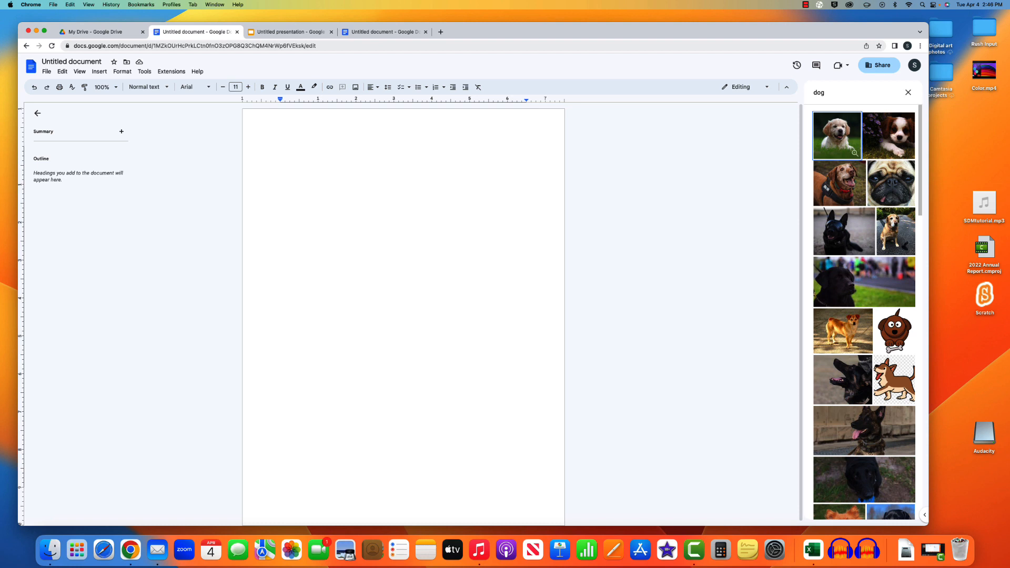
double_click(830, 147)
click(836, 153)
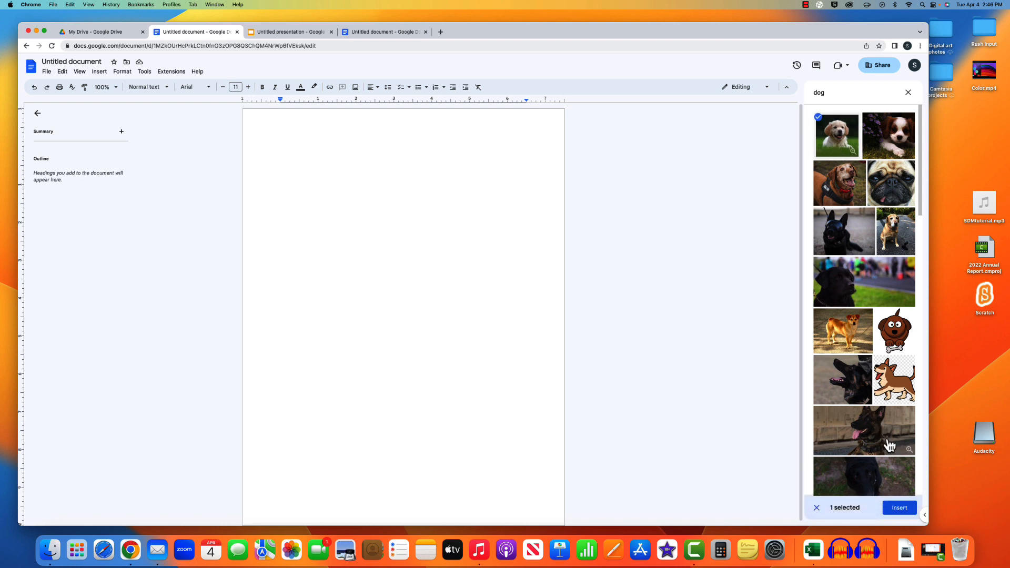
click(909, 508)
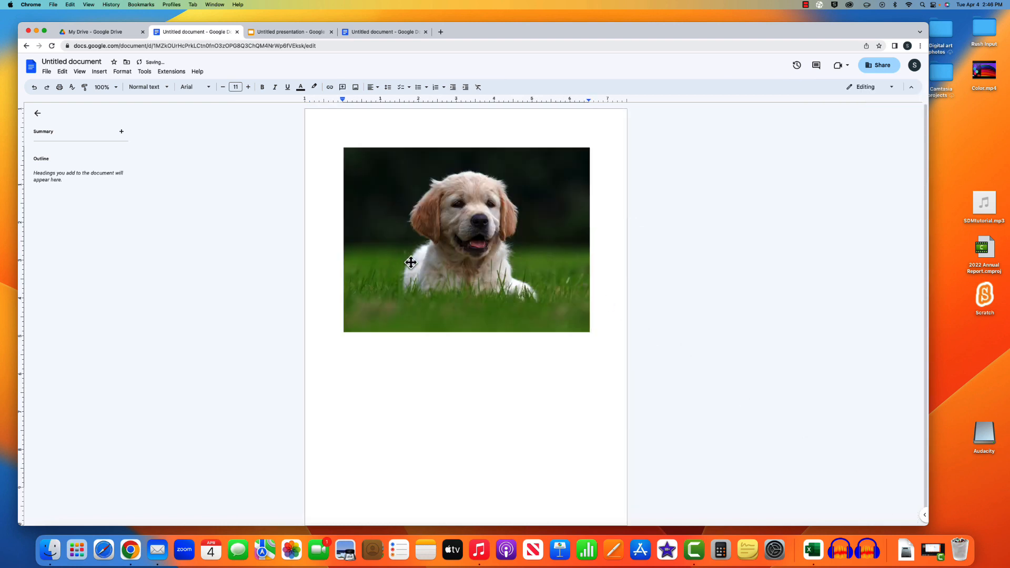
- Insert a 2x2 table below the puppy photo
click(98, 72)
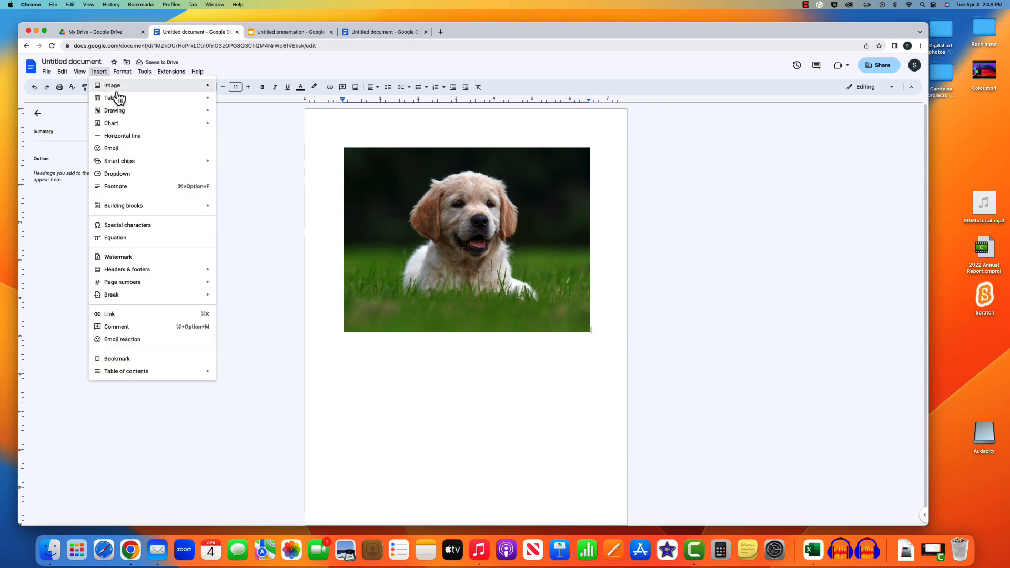
mouse_move(207, 115)
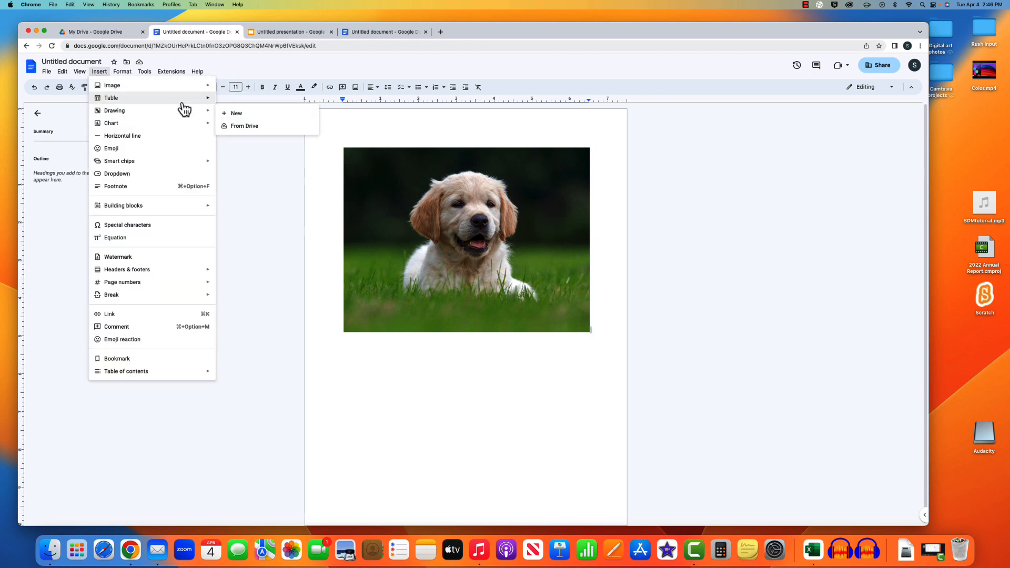
mouse_move(184, 99)
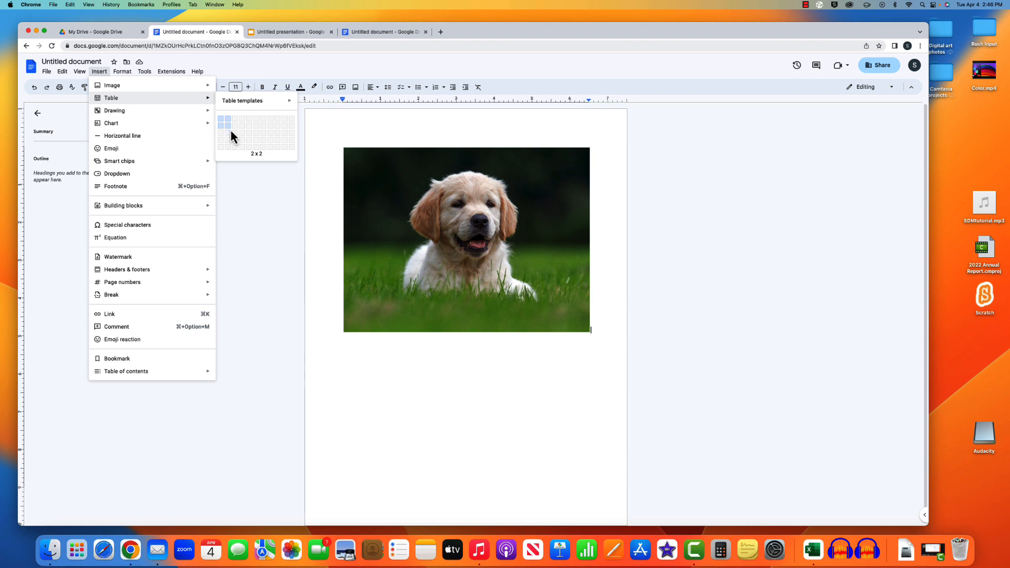
click(231, 132)
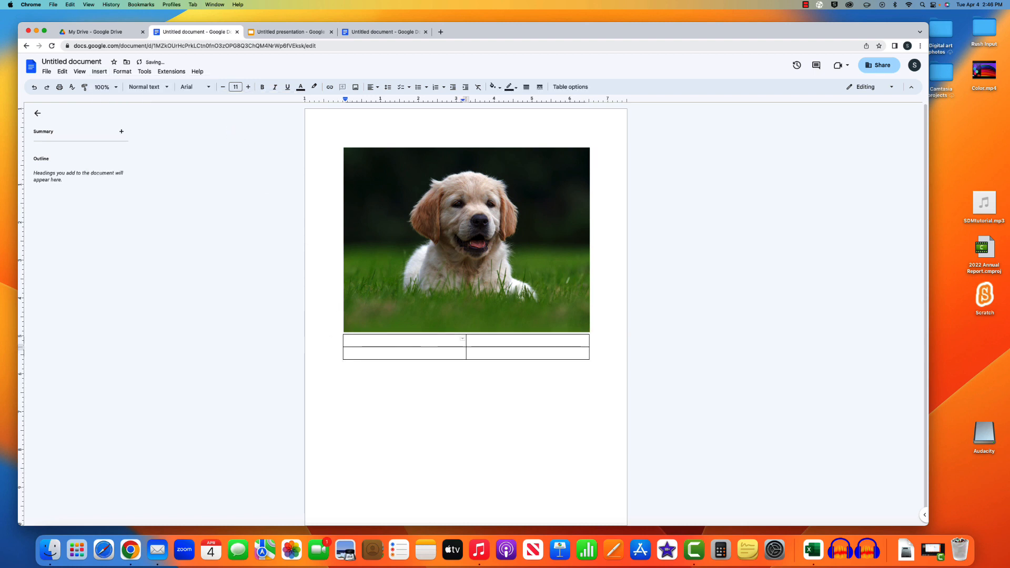
- Add a horizontal line in the first table cell, then open Special characters below the table
click(99, 72)
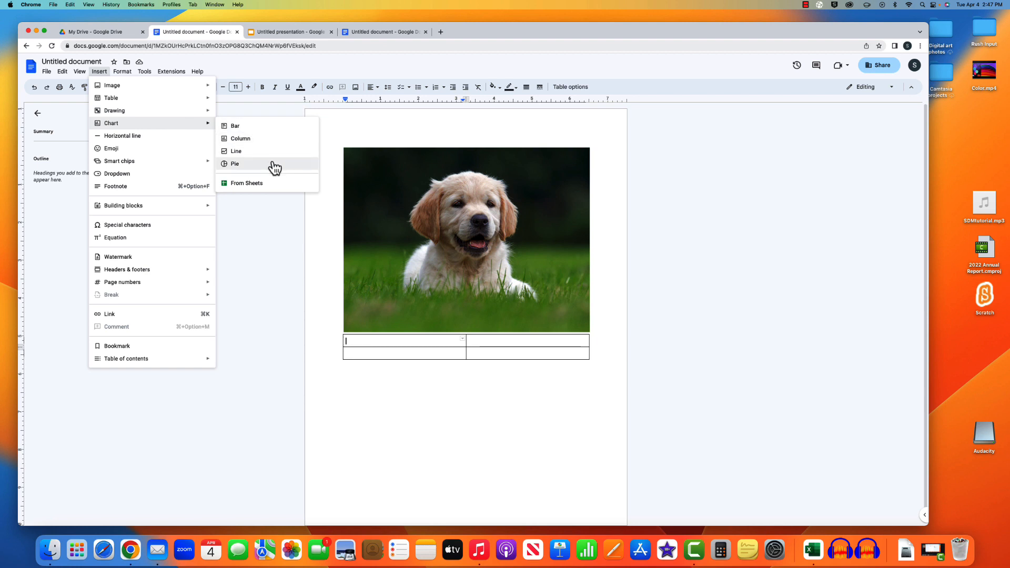
click(176, 137)
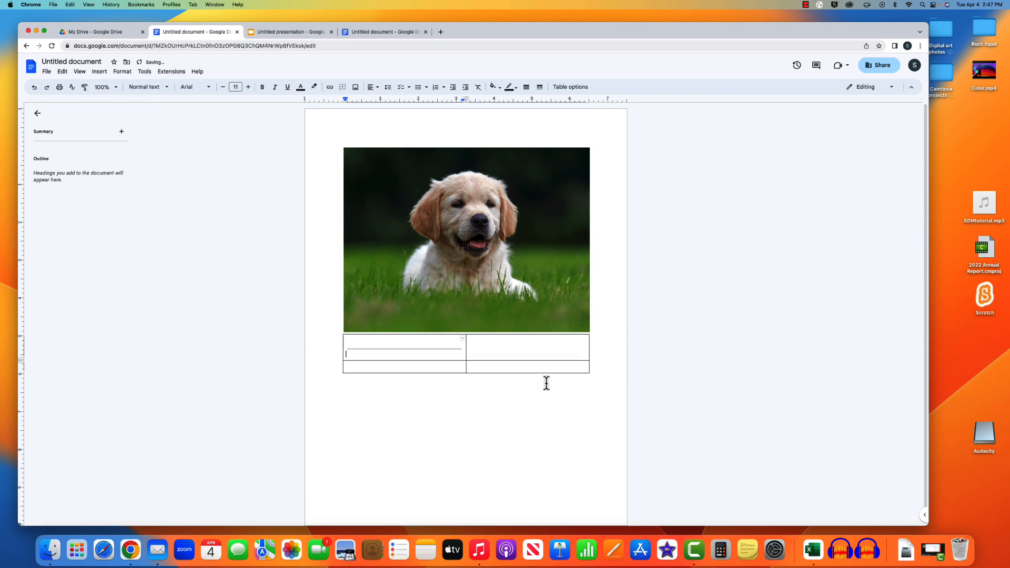
click(506, 392)
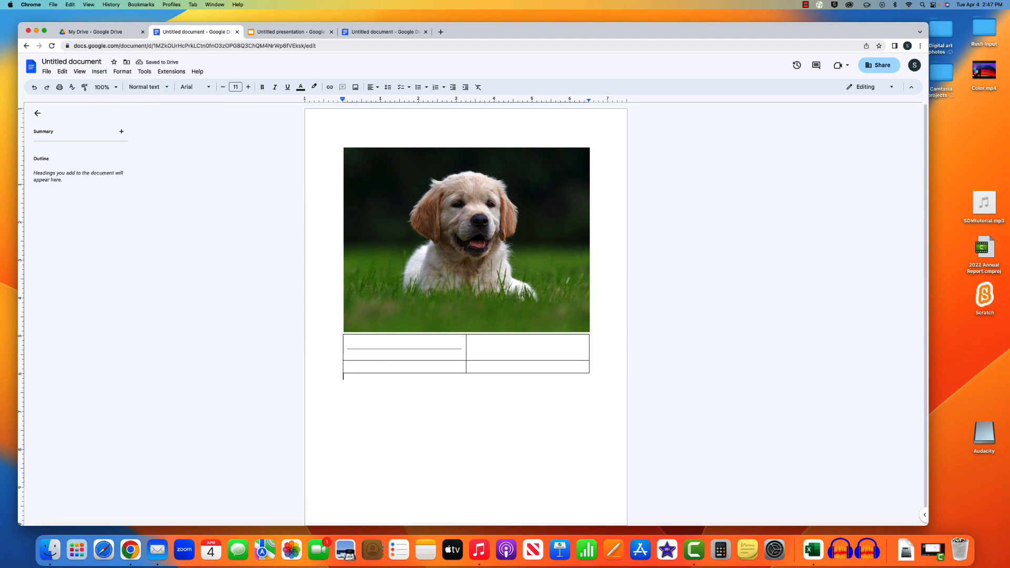
click(100, 71)
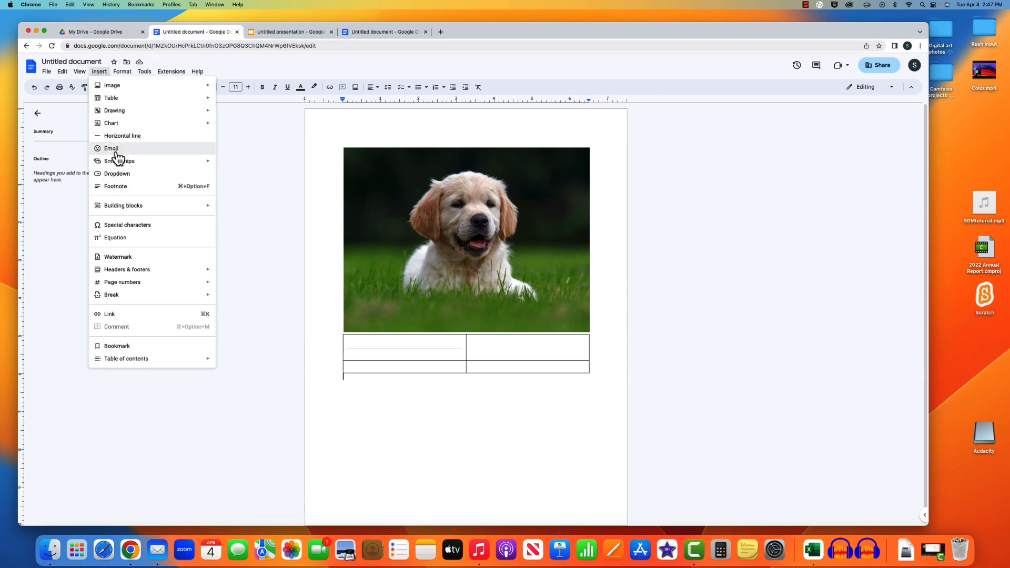
mouse_move(145, 168)
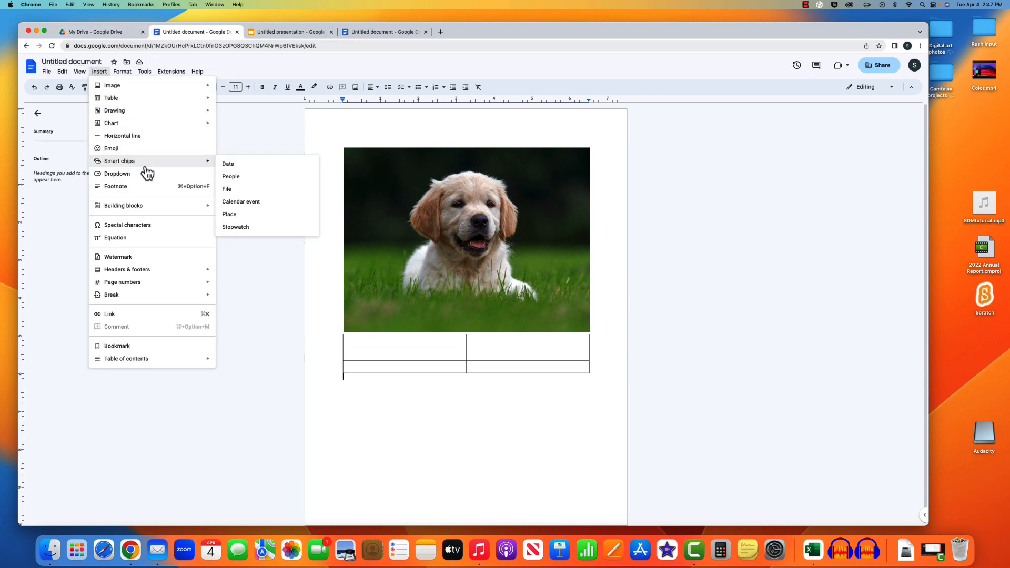
click(157, 228)
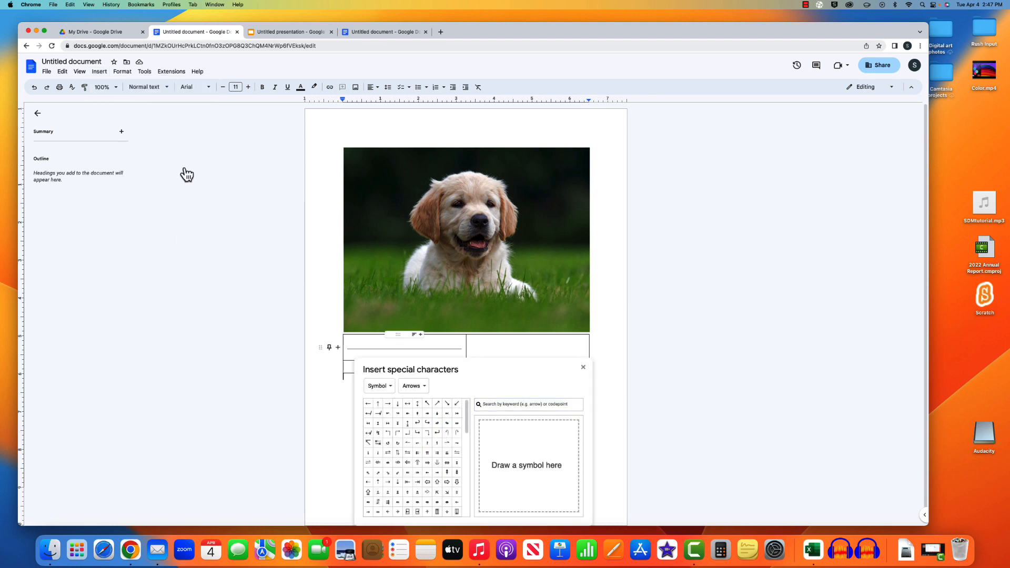
- Add a page header, return to the body, and close the special characters panel
click(91, 74)
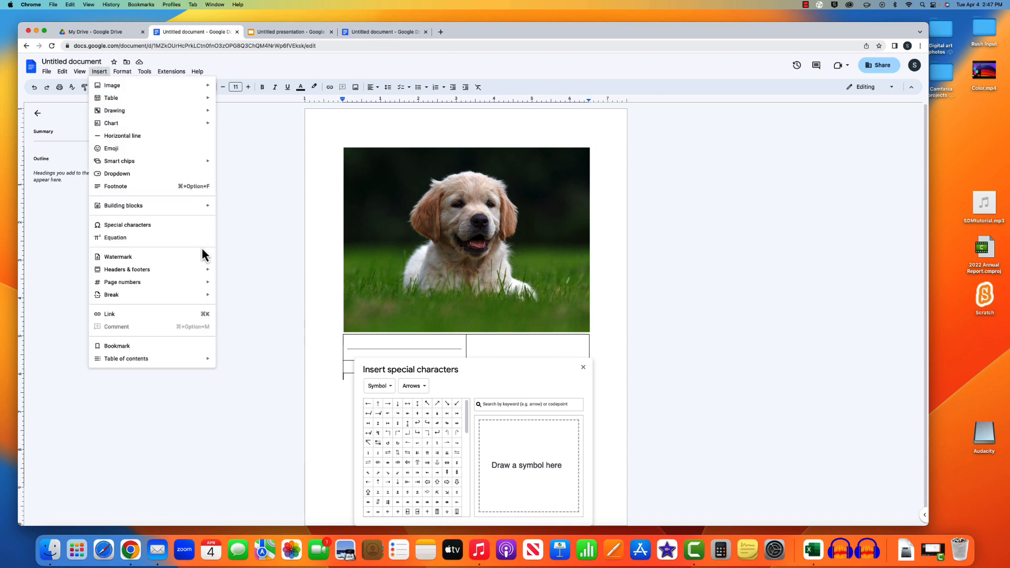
mouse_move(191, 273)
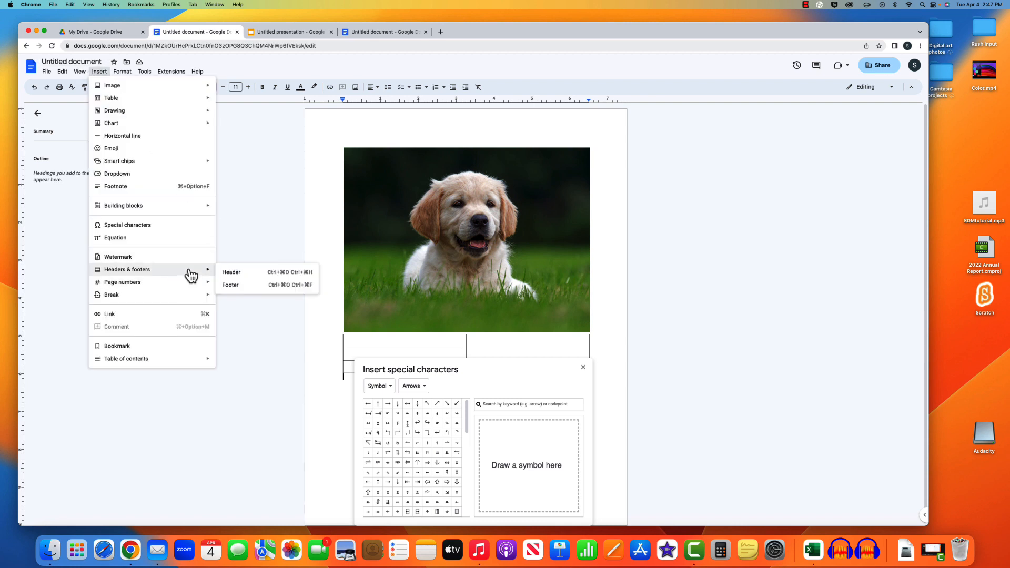
click(258, 274)
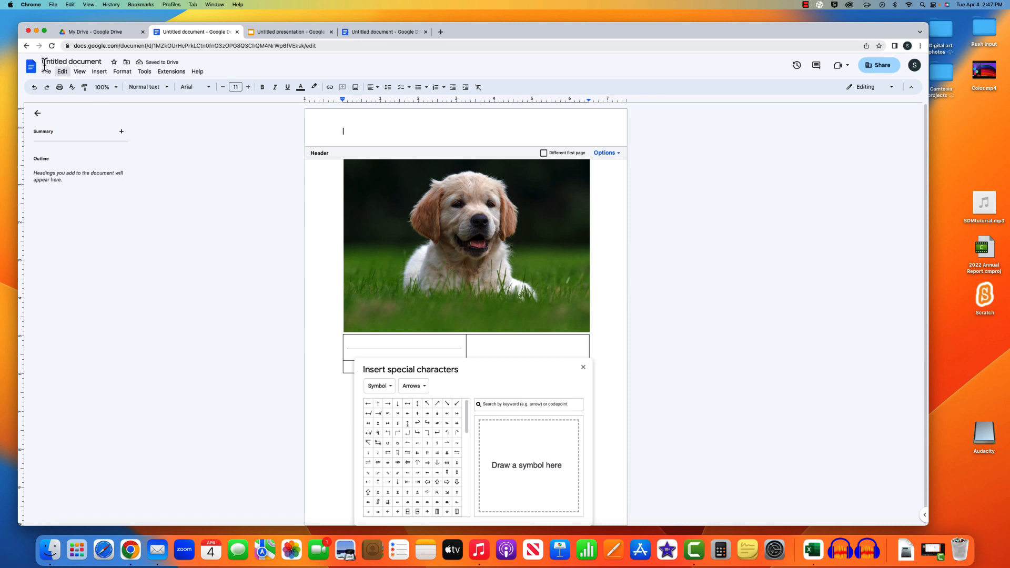
click(99, 71)
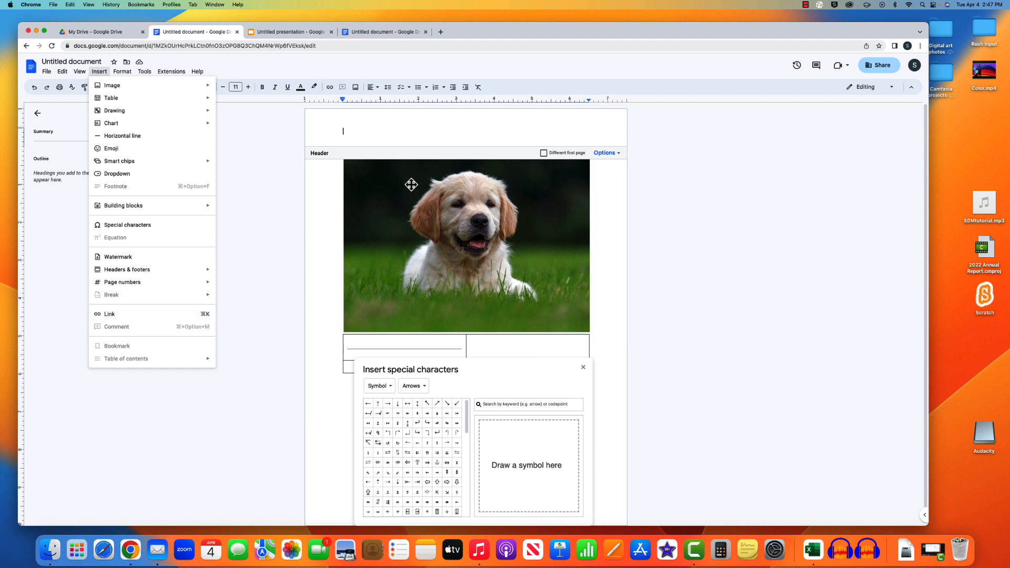
click(340, 395)
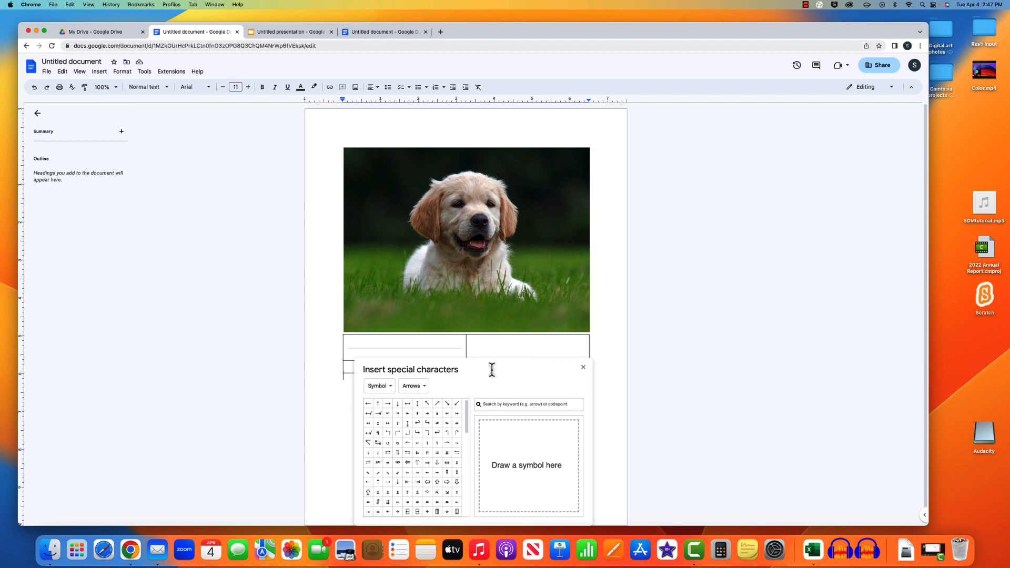
click(582, 367)
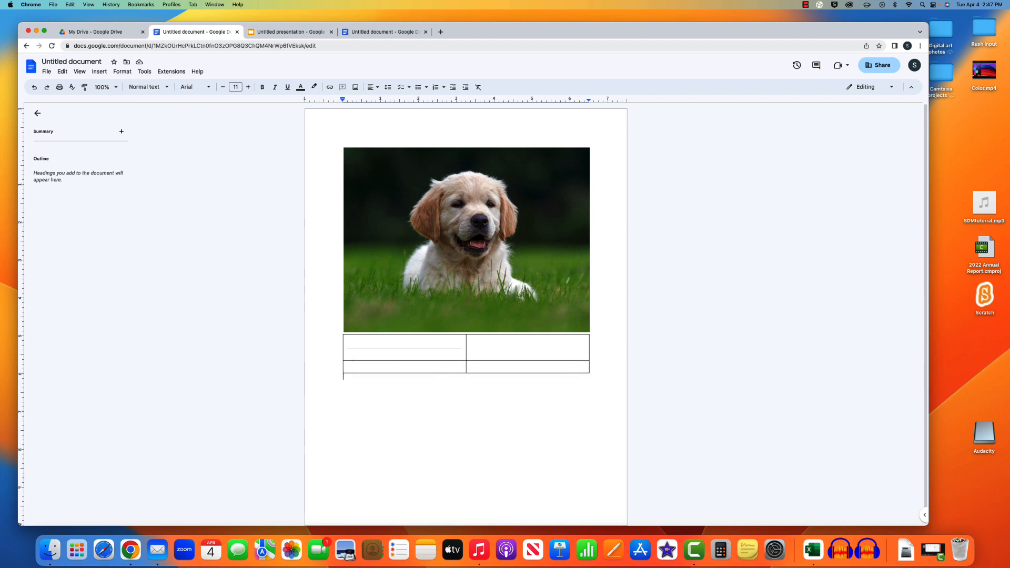
- Type 'asfafadsasd' below the table, select it, and cancel the link prompt
text(asfafadsasd)
drag(380, 376, 340, 377)
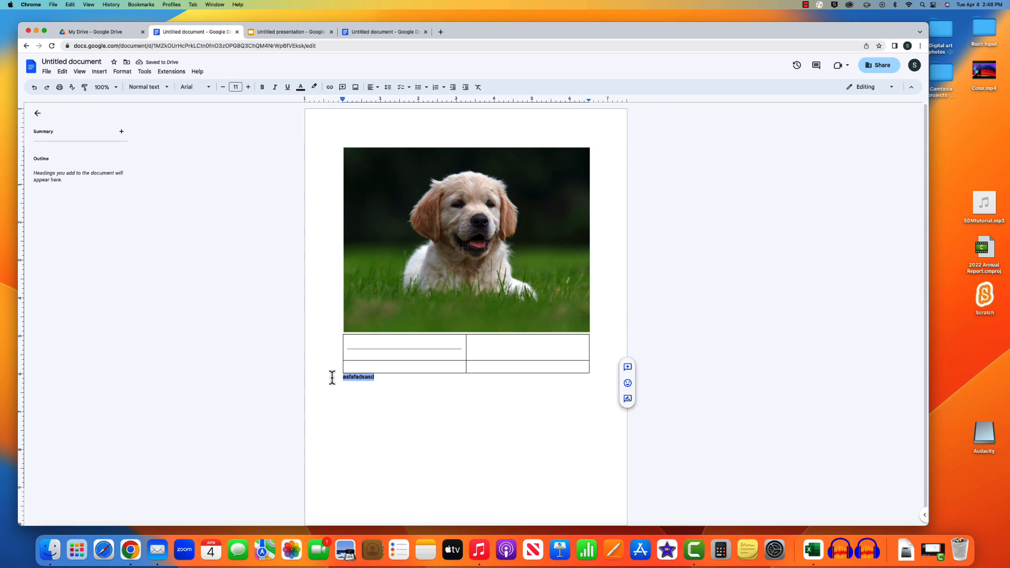
key(super+k)
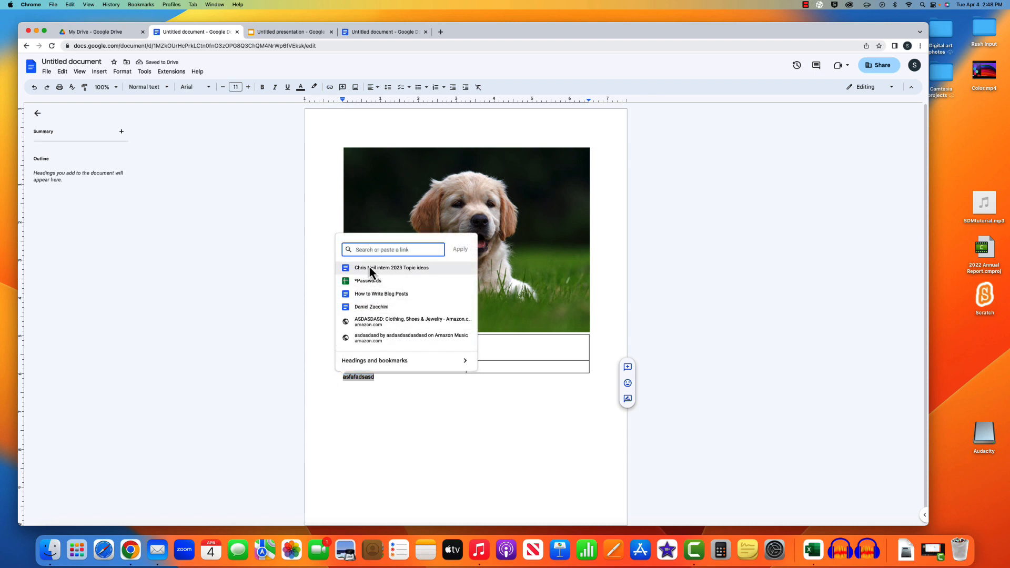
click(390, 380)
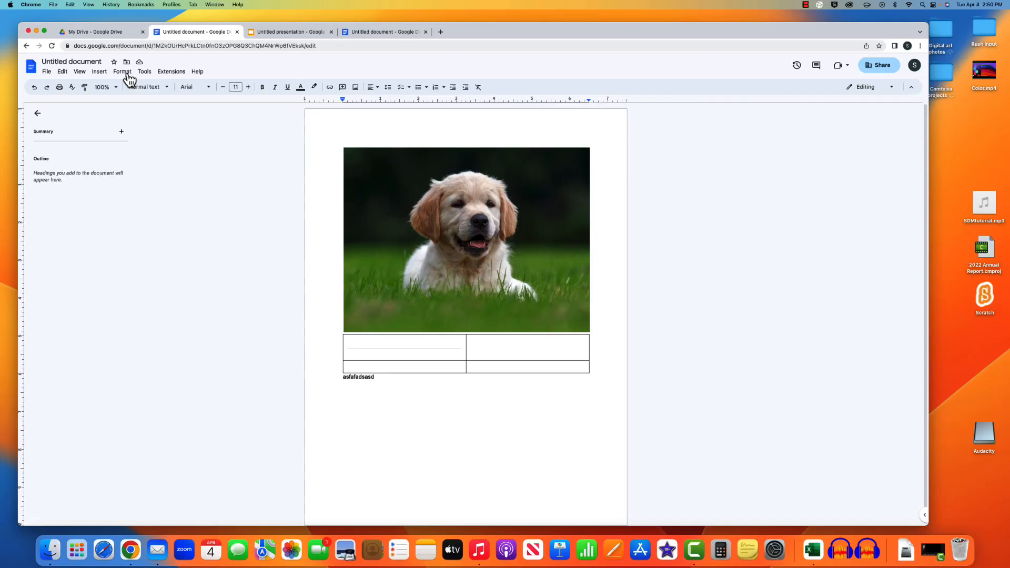
click(124, 72)
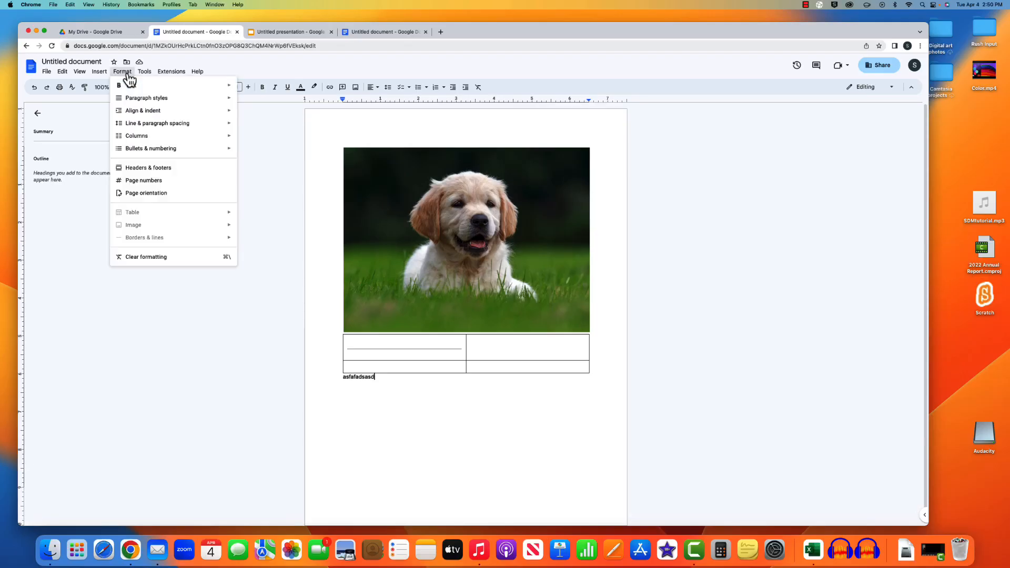
mouse_move(142, 89)
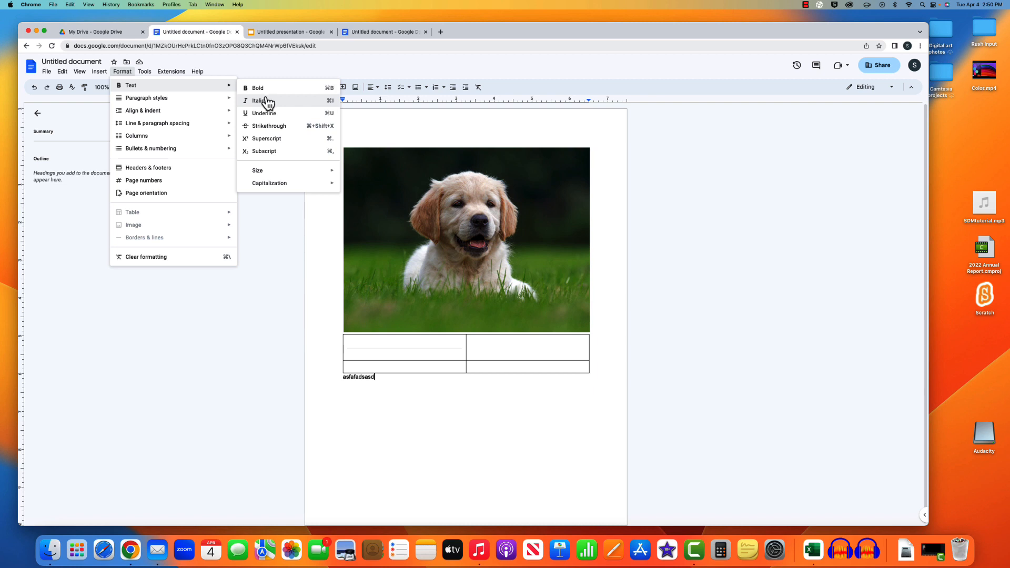
mouse_move(225, 100)
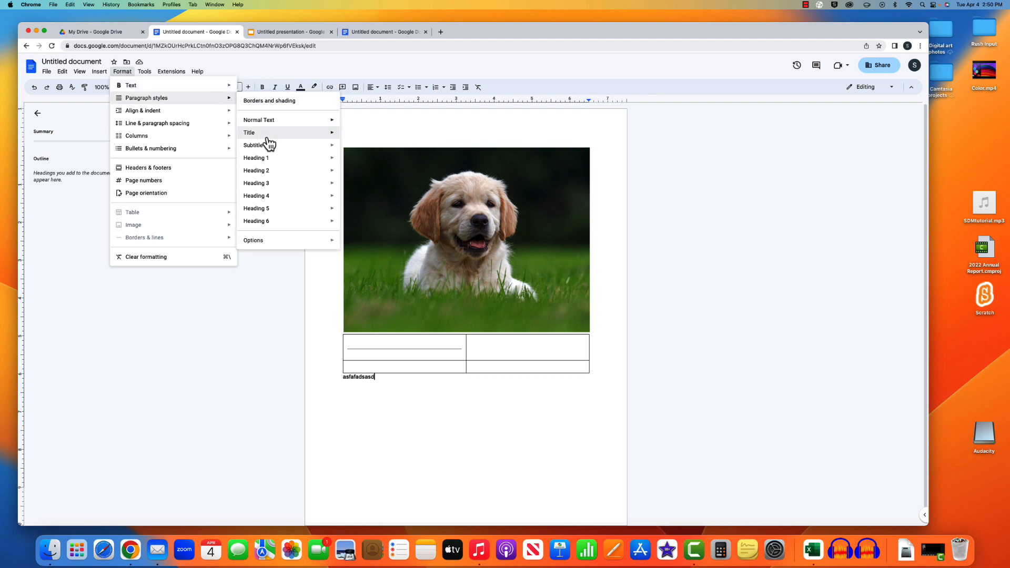
mouse_move(267, 138)
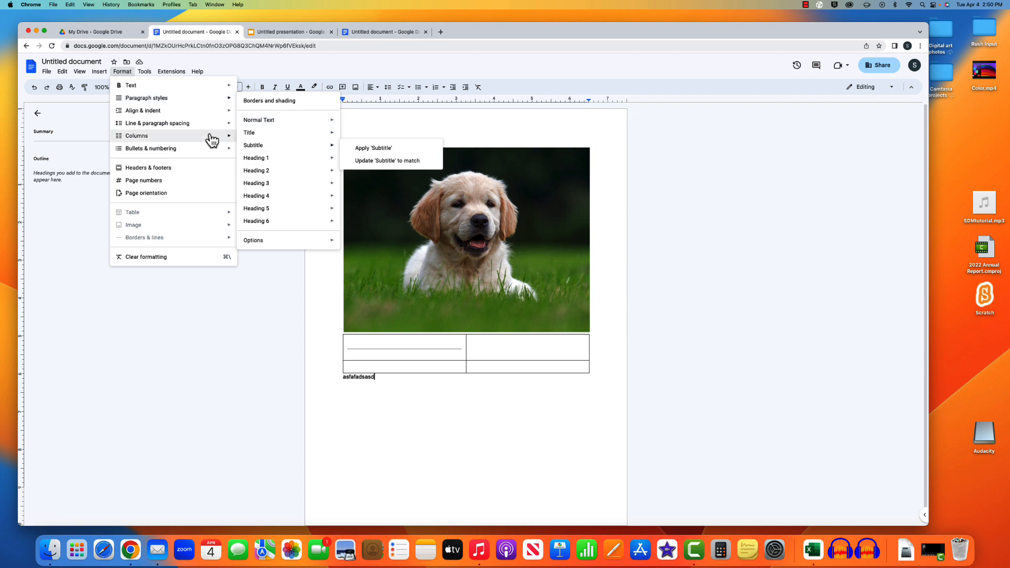
mouse_move(165, 117)
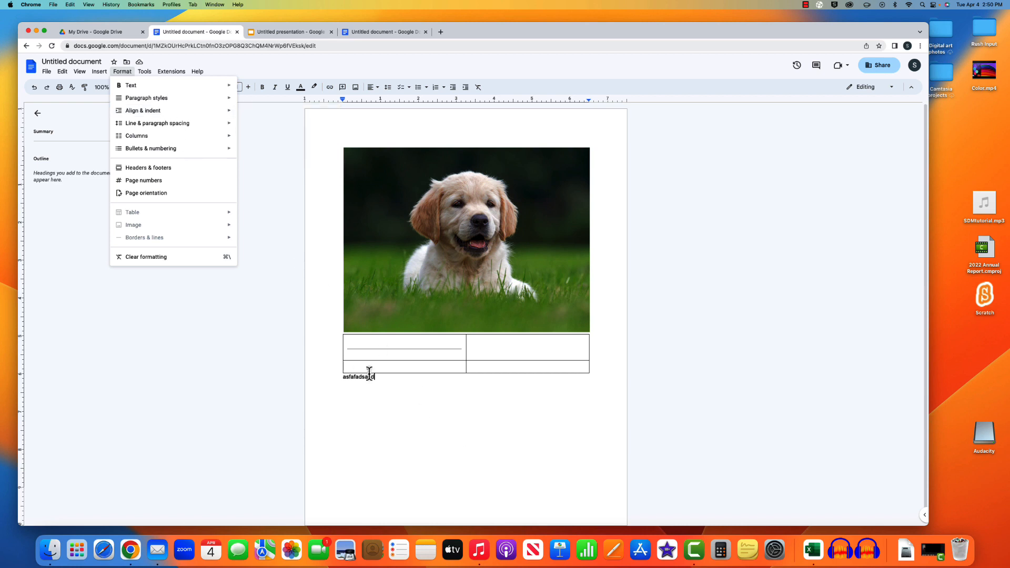
drag(375, 377, 342, 376)
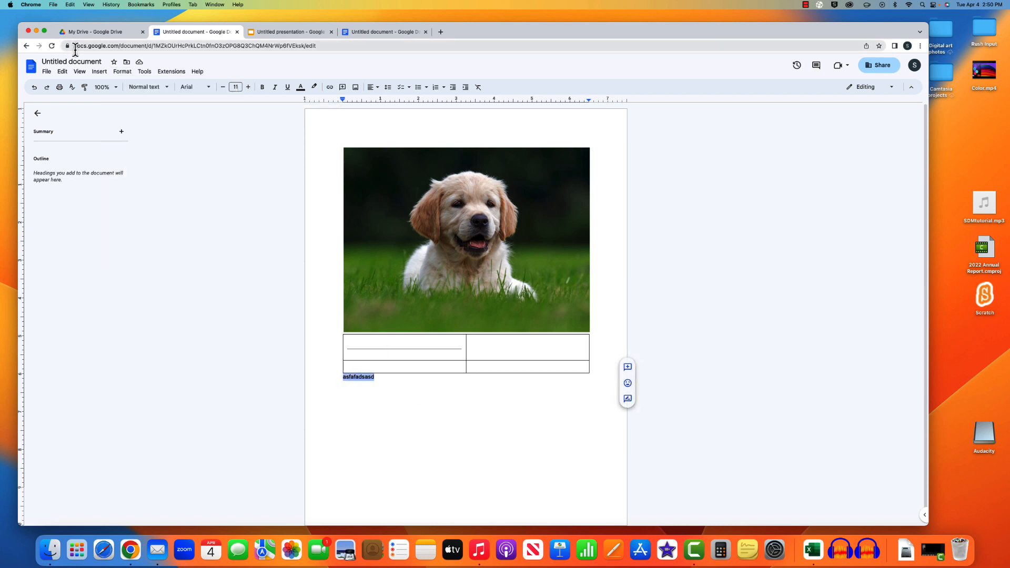
- Center-align the line of test text beneath the table
click(100, 72)
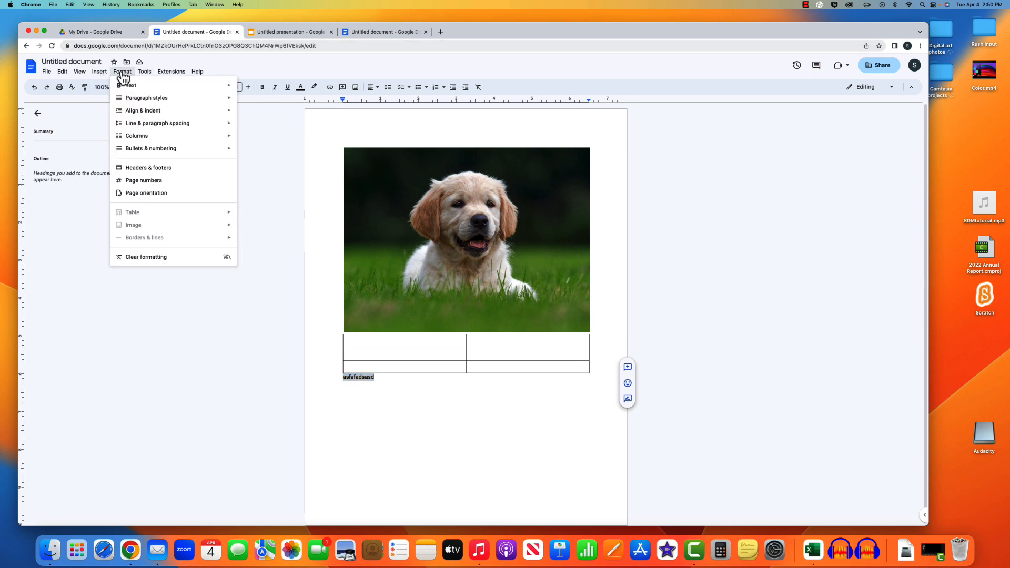
click(121, 71)
click(121, 71)
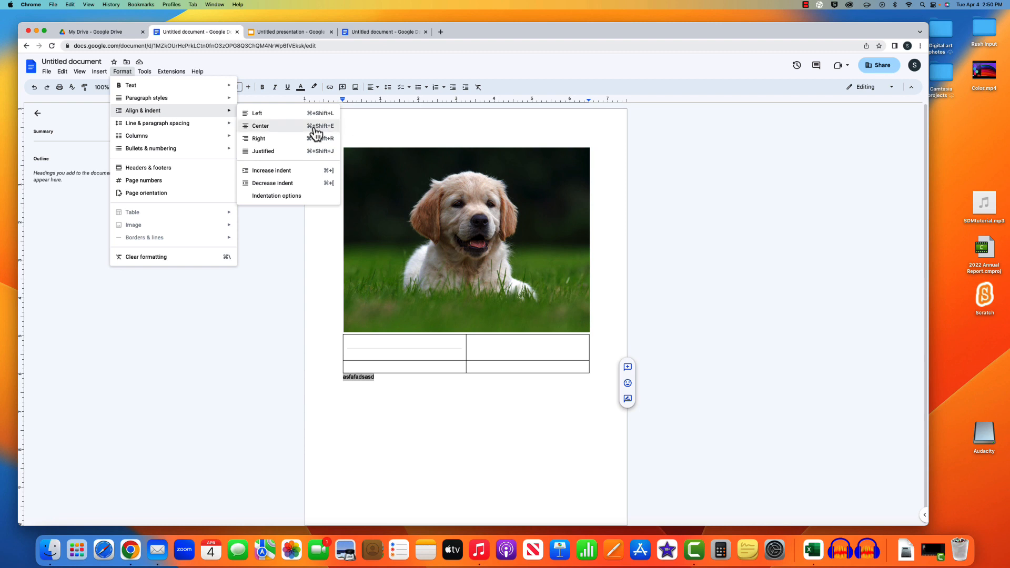
click(313, 126)
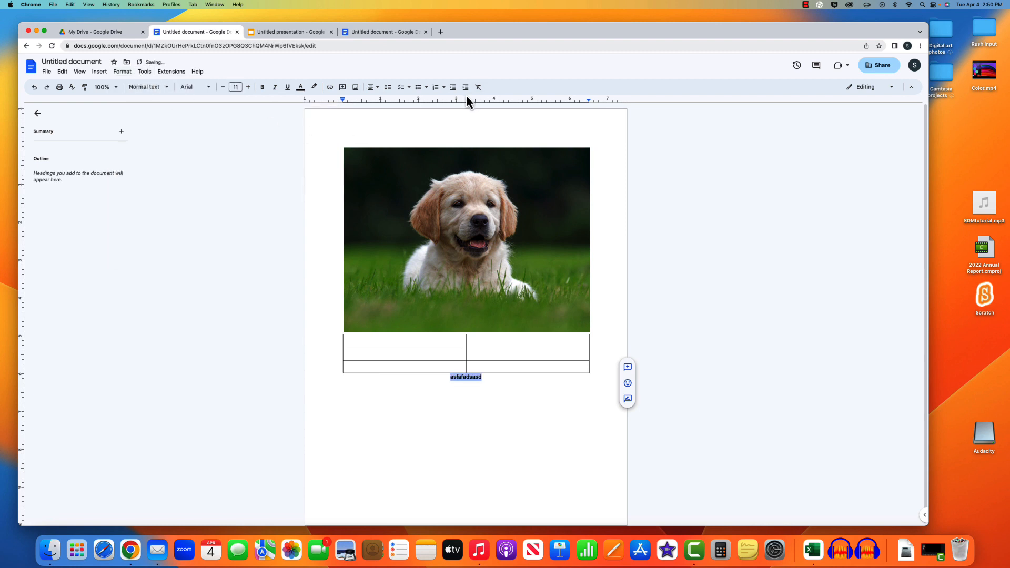
click(372, 87)
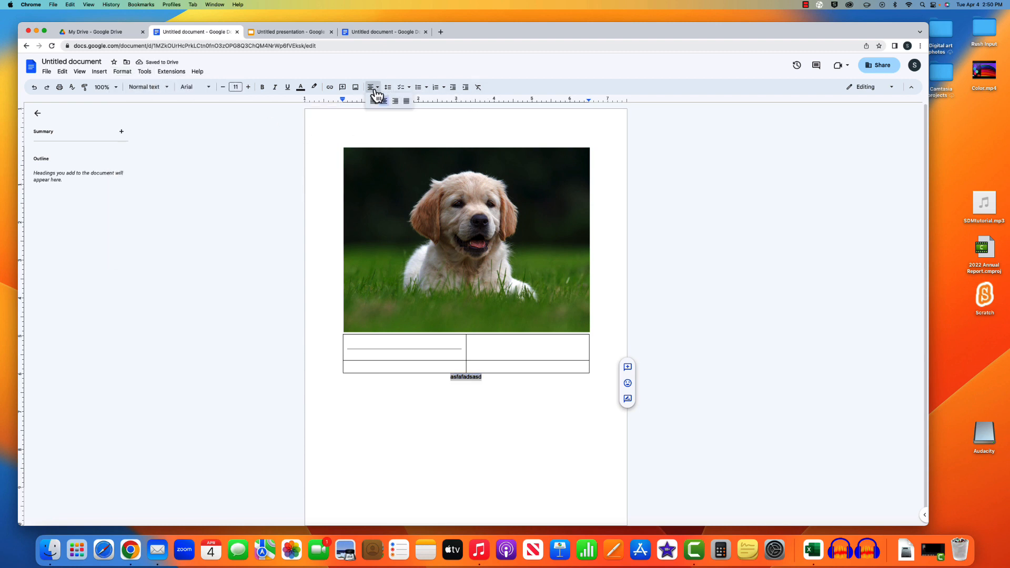
- Browse the Format menu's spacing and other submenu options
click(100, 72)
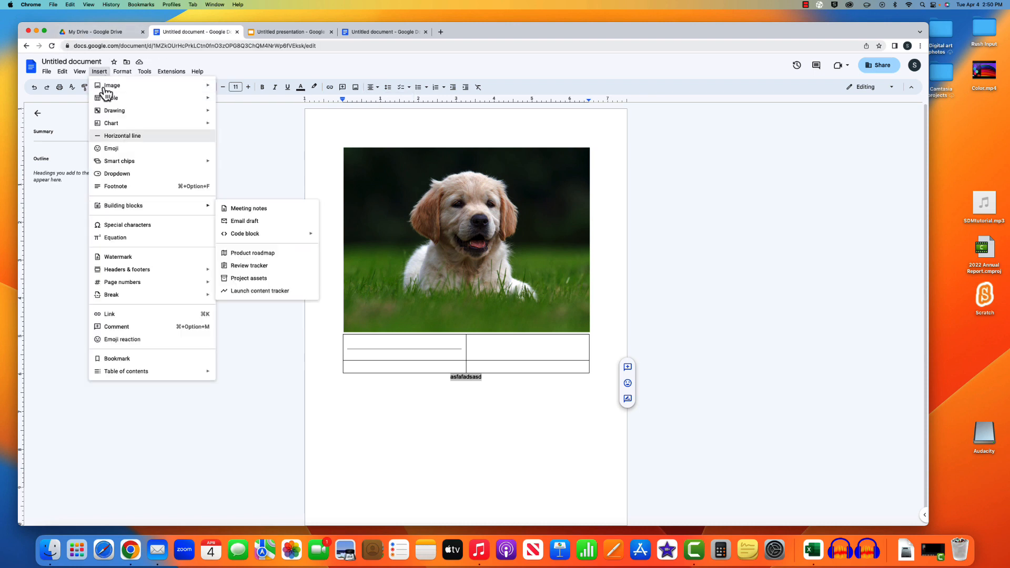
click(121, 74)
click(121, 73)
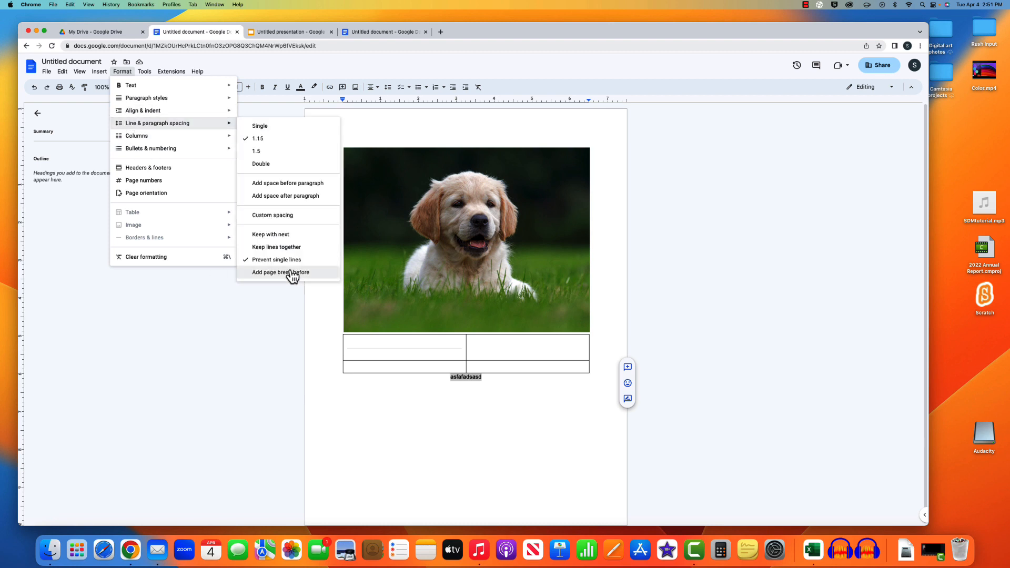
mouse_move(207, 140)
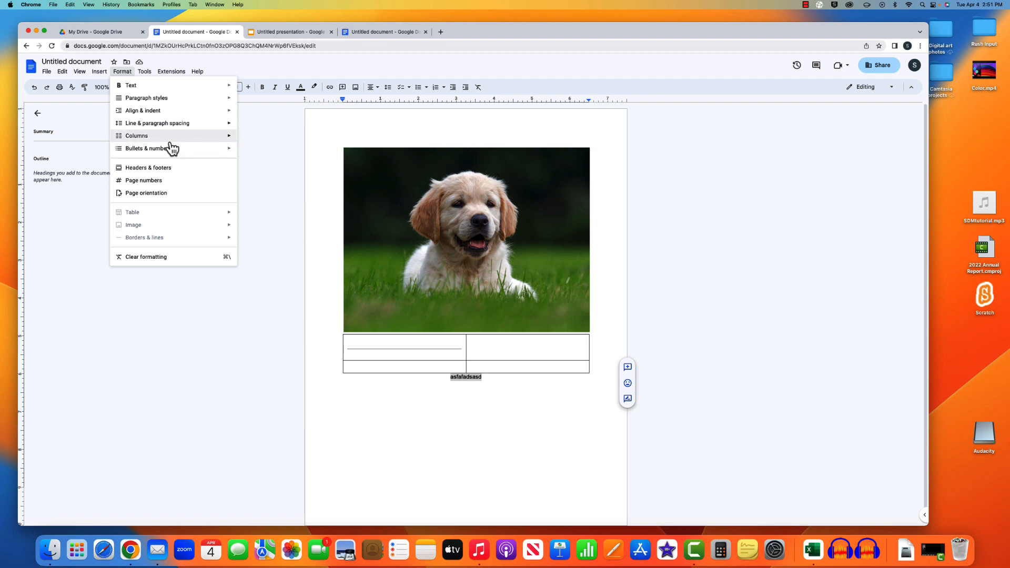
mouse_move(174, 155)
mouse_move(259, 167)
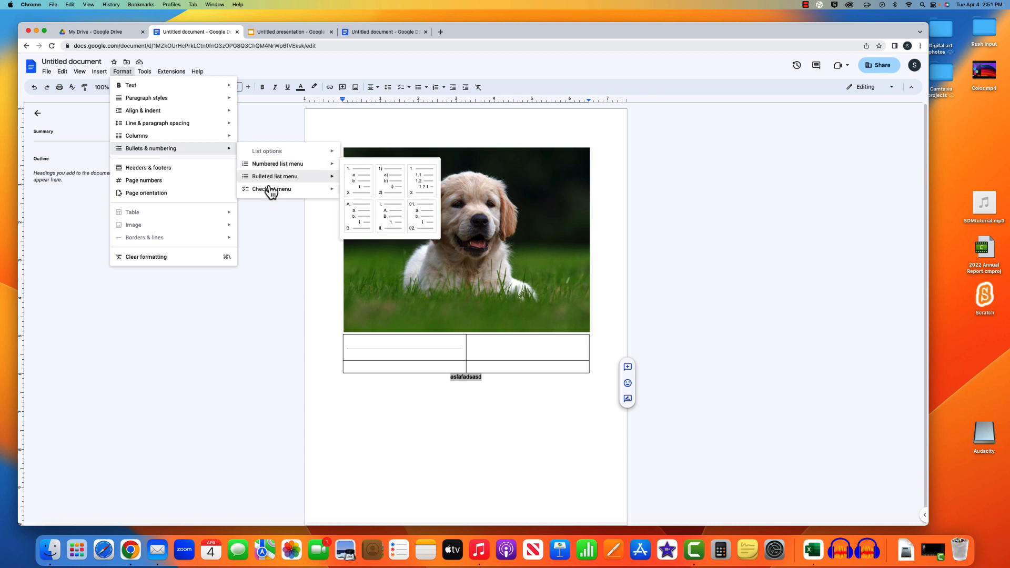
- Open and cancel the header/footer and page number settings without changes
mouse_move(266, 190)
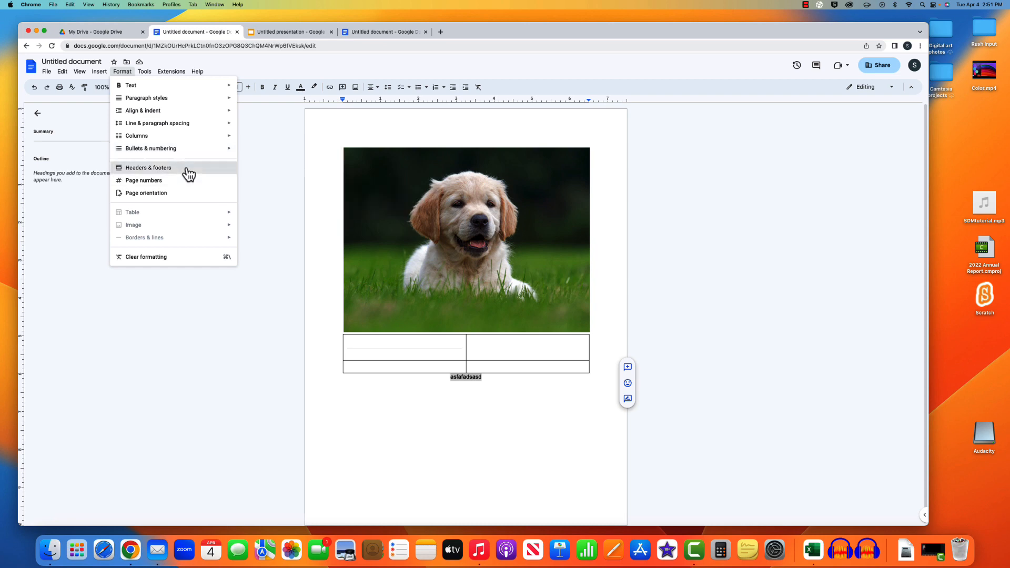
click(187, 169)
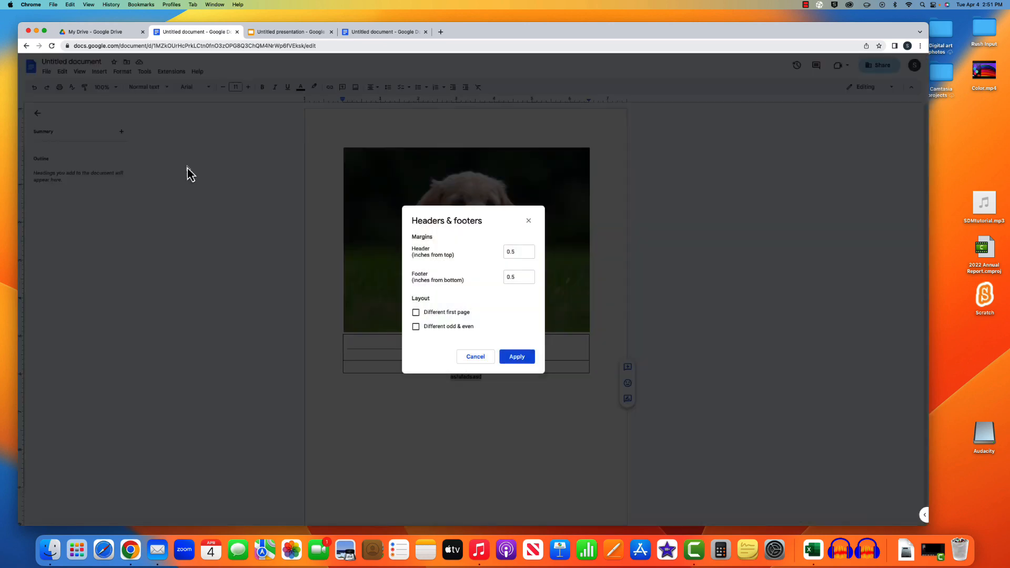
click(528, 220)
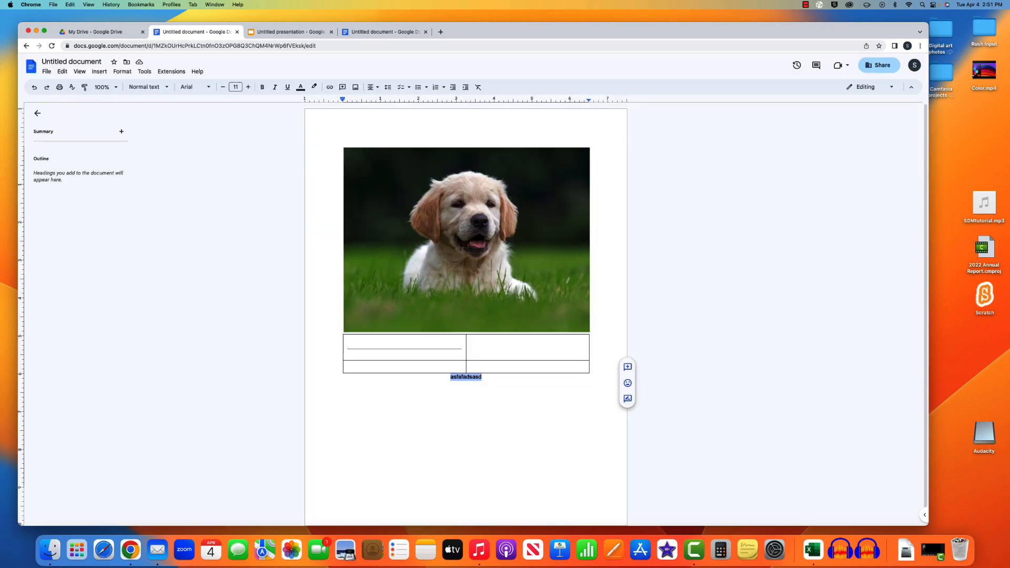
click(122, 71)
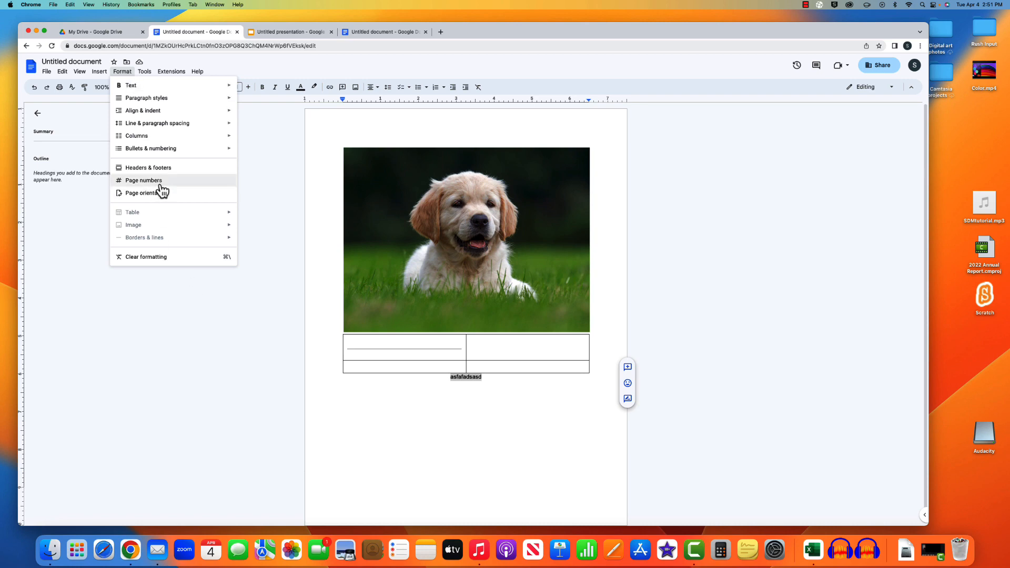
click(161, 184)
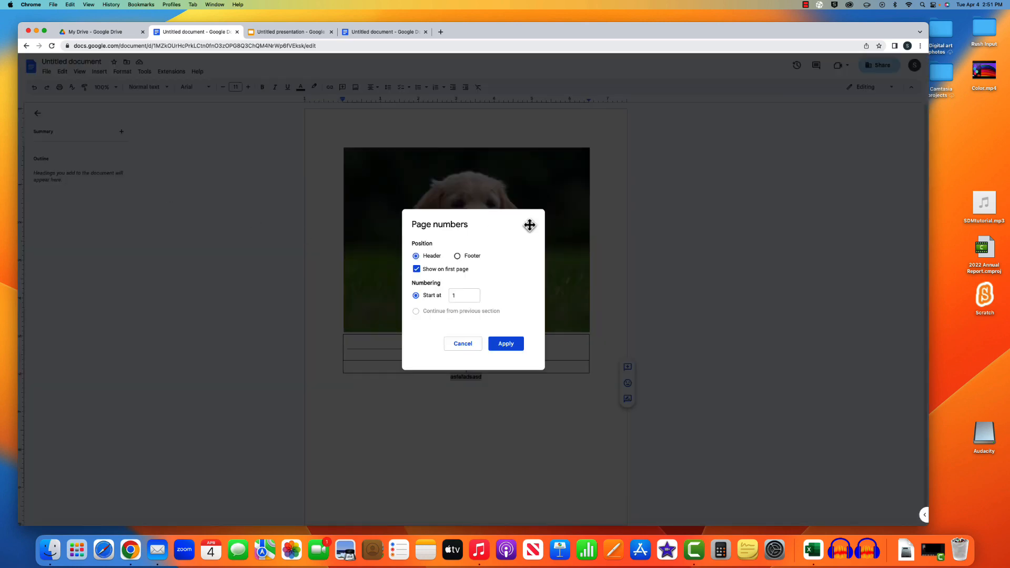
key(Escape)
click(99, 71)
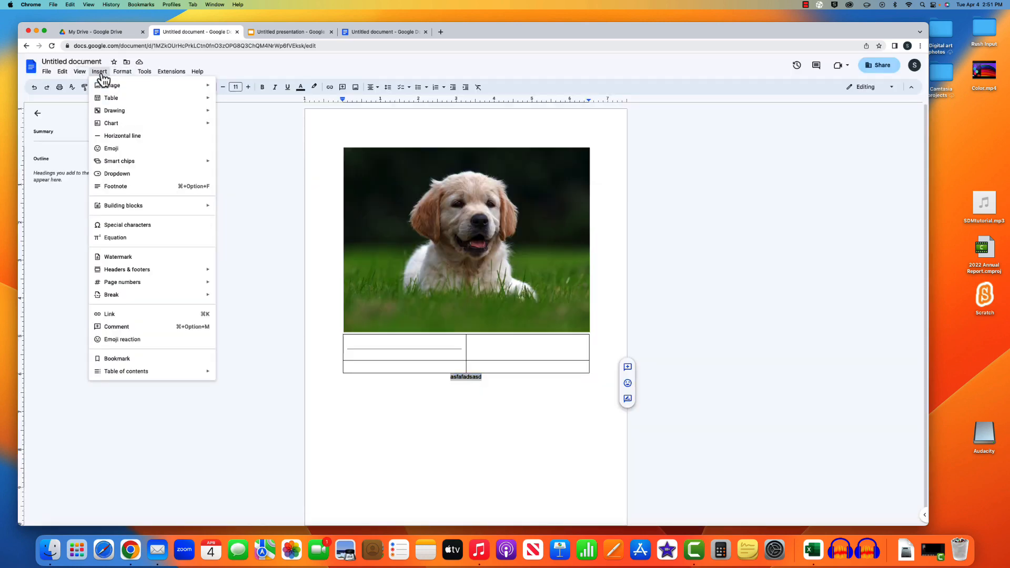
mouse_move(121, 72)
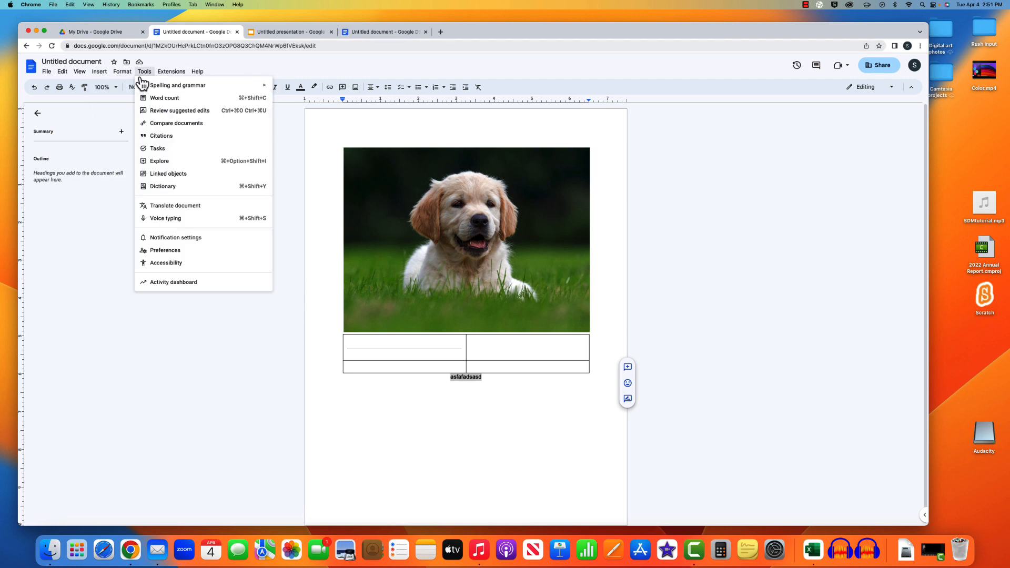
mouse_move(156, 89)
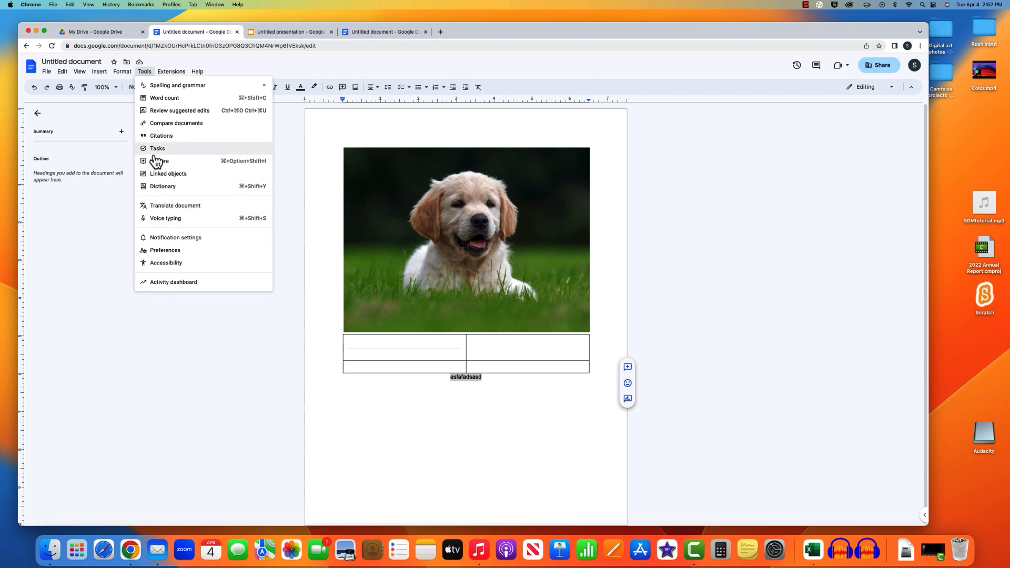
mouse_move(193, 67)
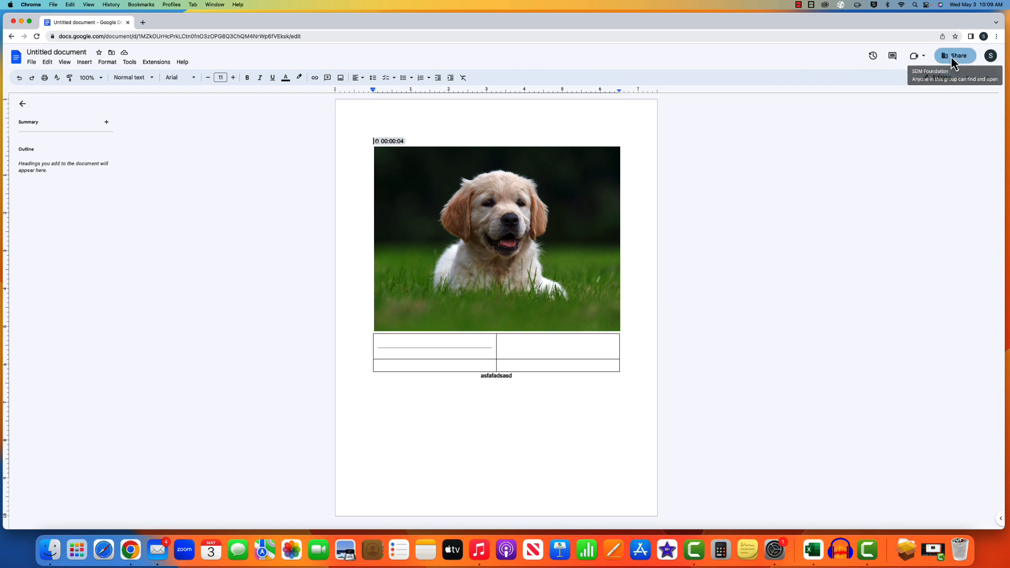
- Name the document 'trial' in the prompt shown before sharing
click(951, 58)
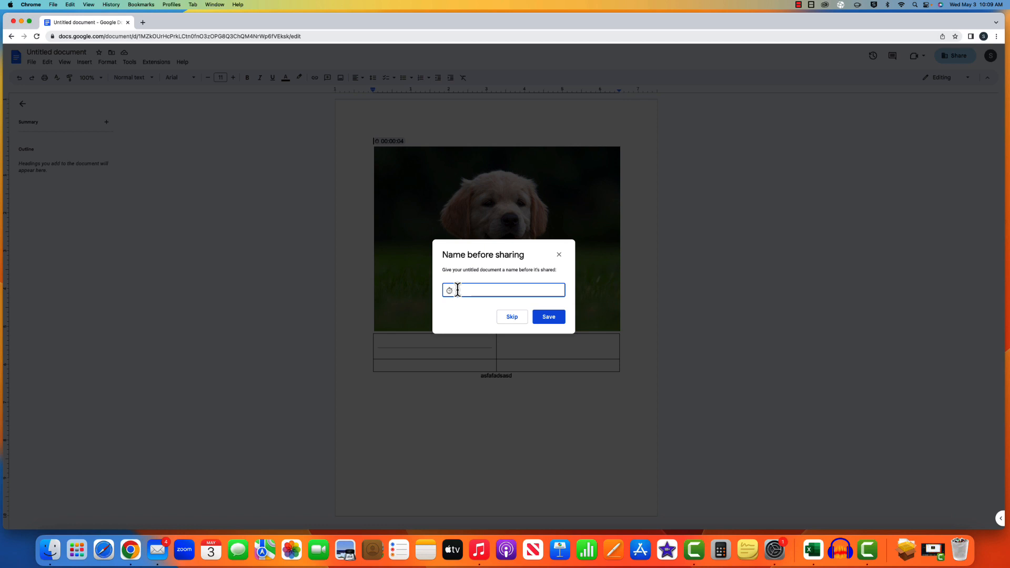
key(BackSpace)
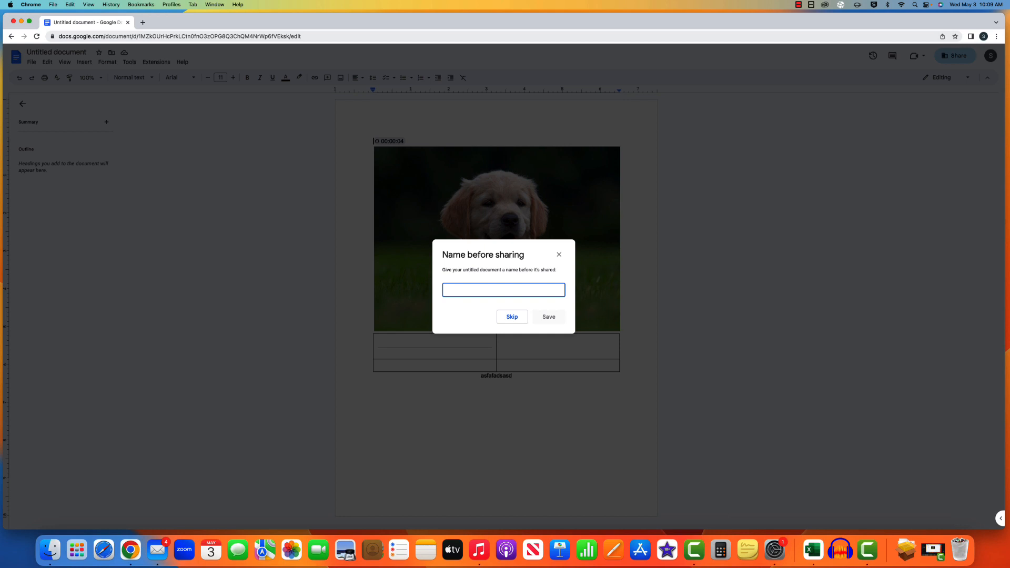
text(trial)
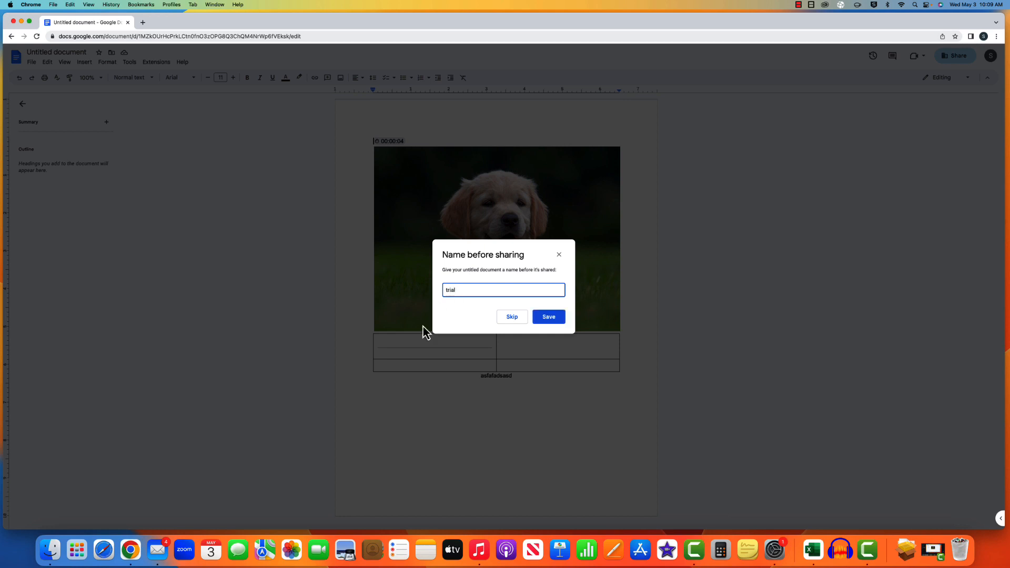
click(553, 319)
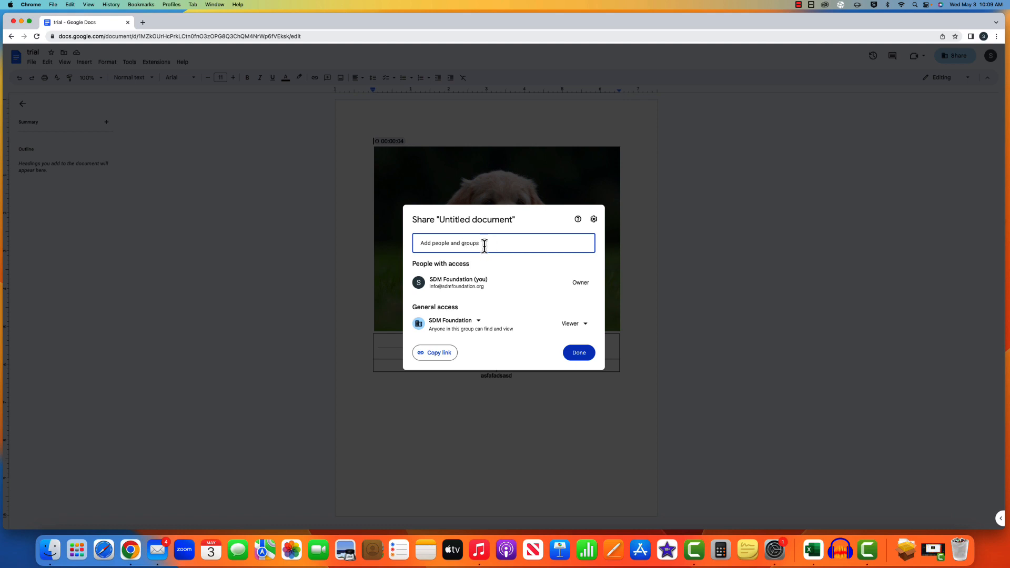
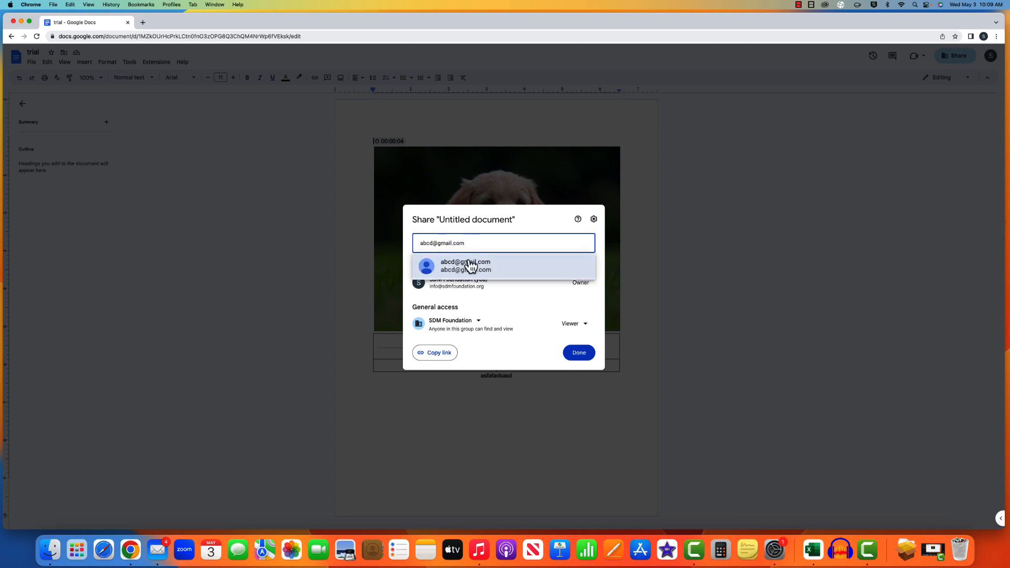
- Add then remove a collaborator's e-mail as recipient, and copy the trial document's sharing link
mouse_move(471, 271)
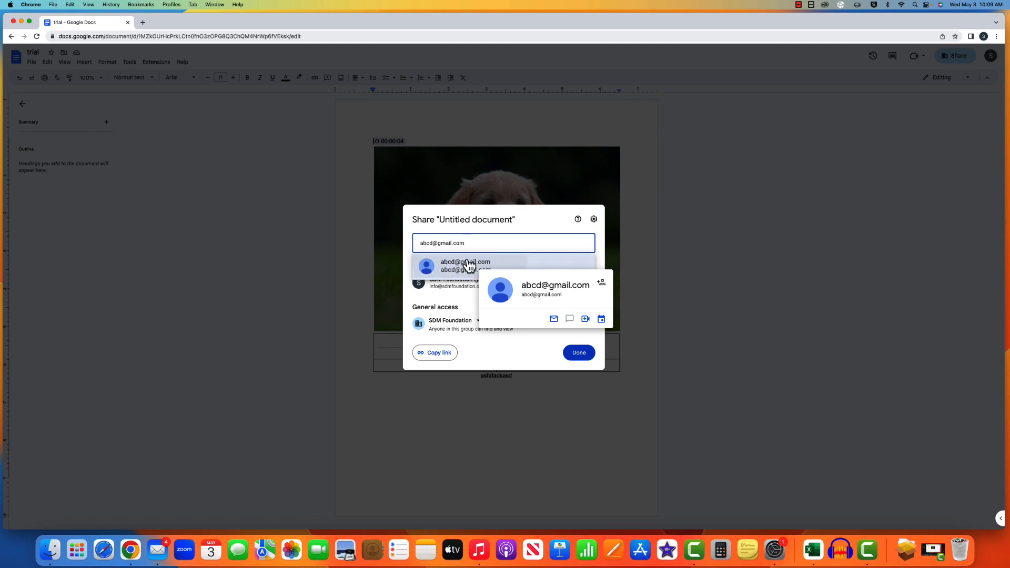
click(469, 266)
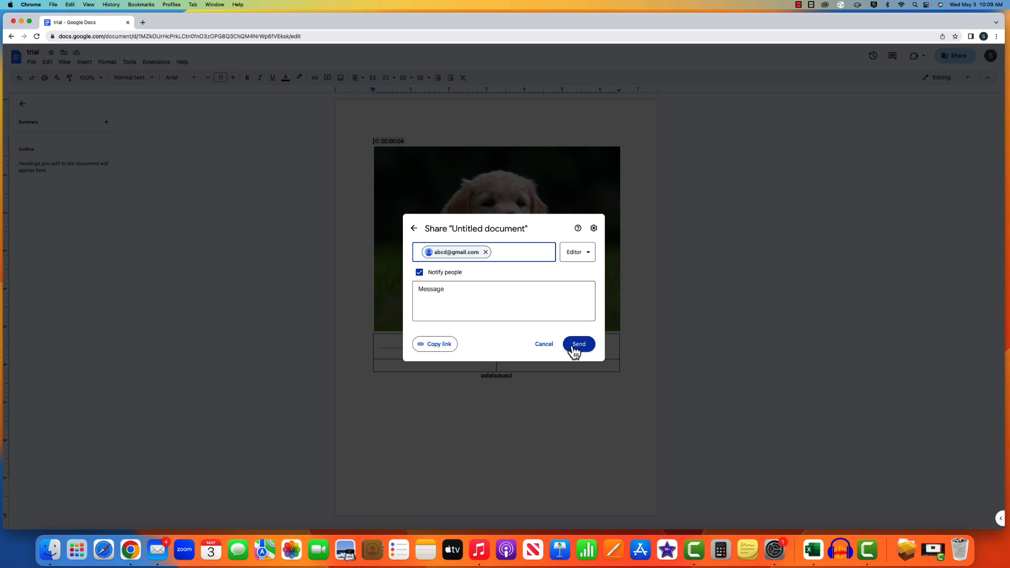
click(485, 252)
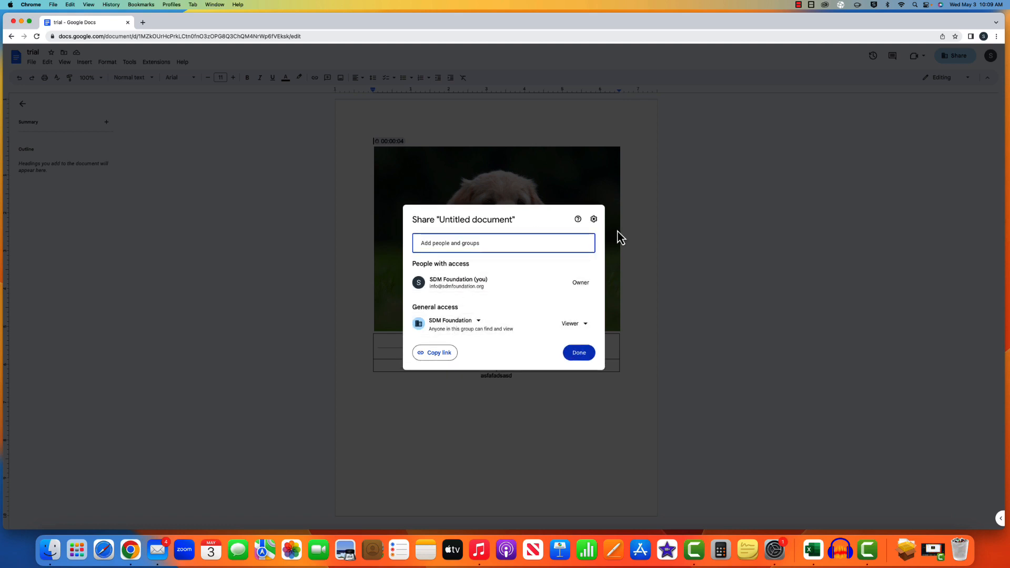
click(441, 355)
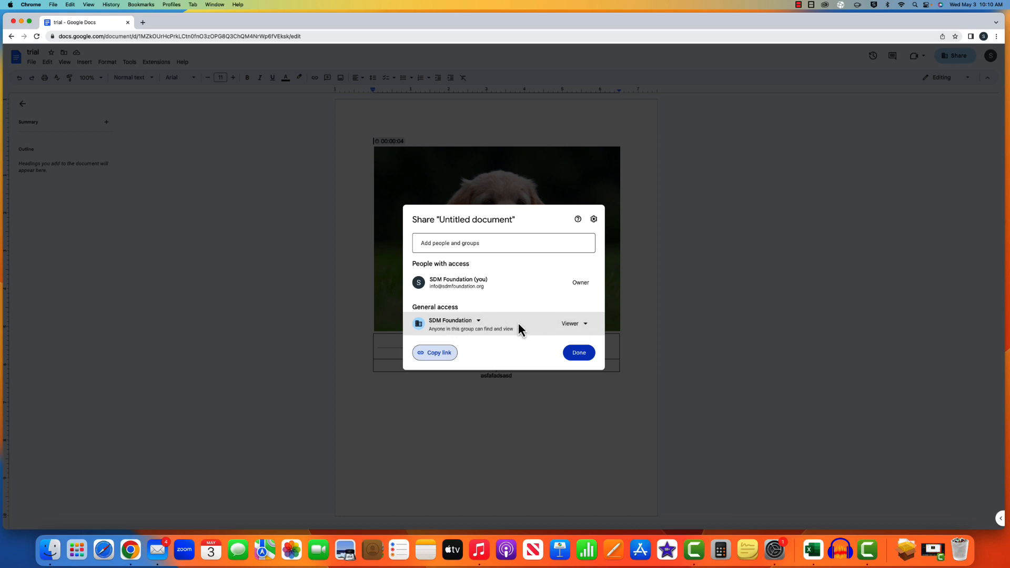
- Add the collaborator's e-mail address as a recipient of the trial document
click(585, 325)
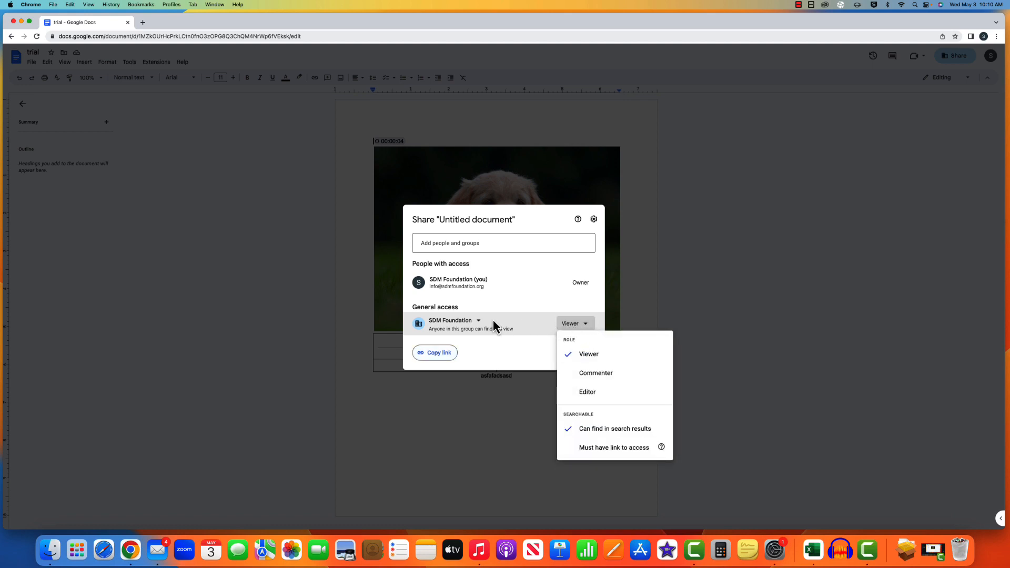
click(470, 245)
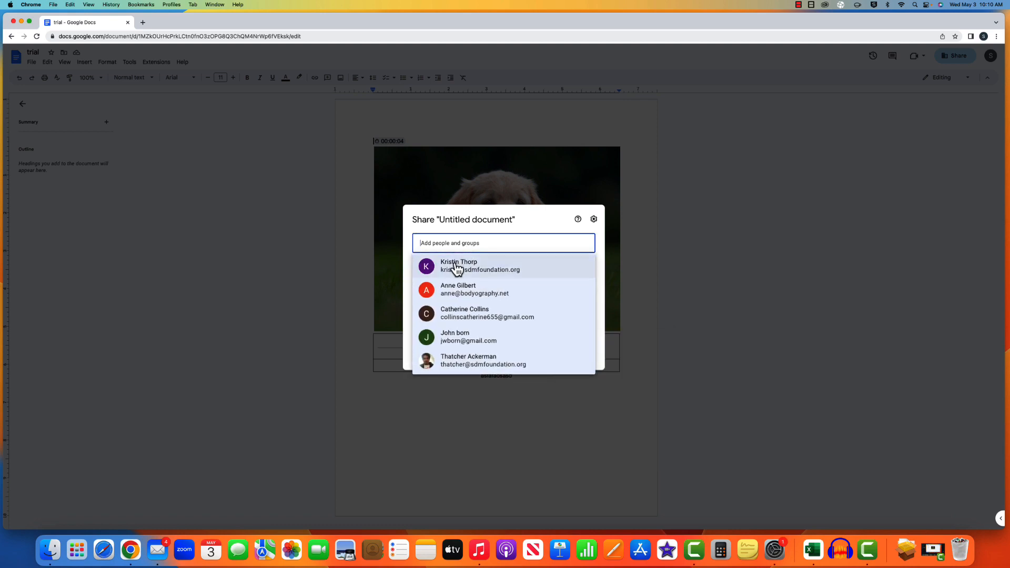
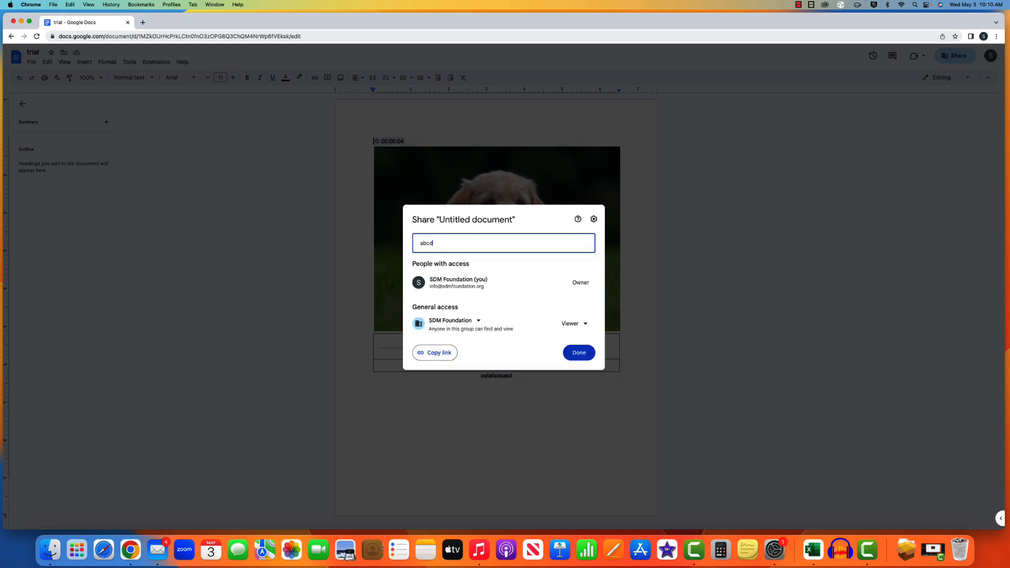
click(485, 271)
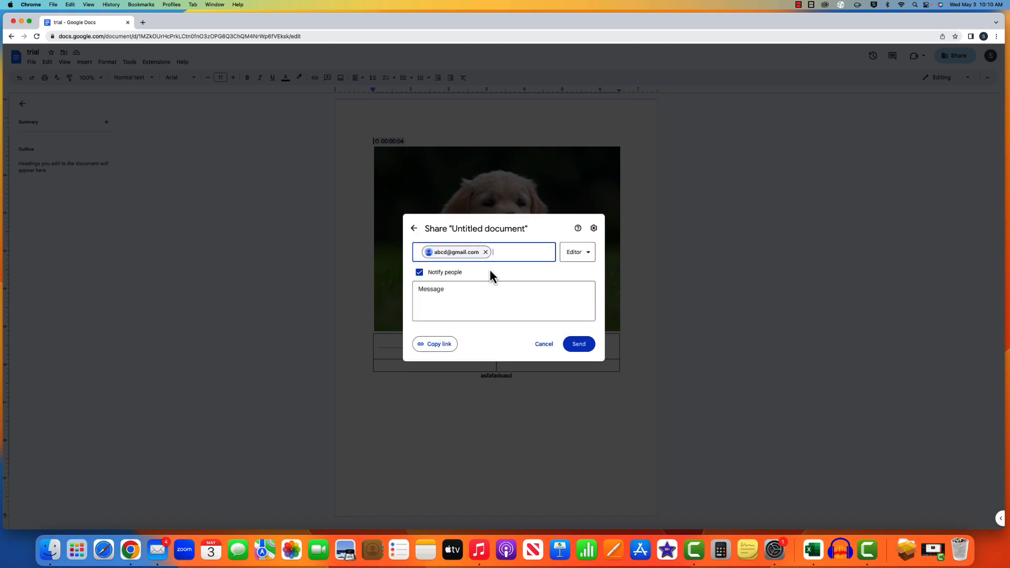
- Keep the recipient's role as Editor and send the share invitation
click(593, 256)
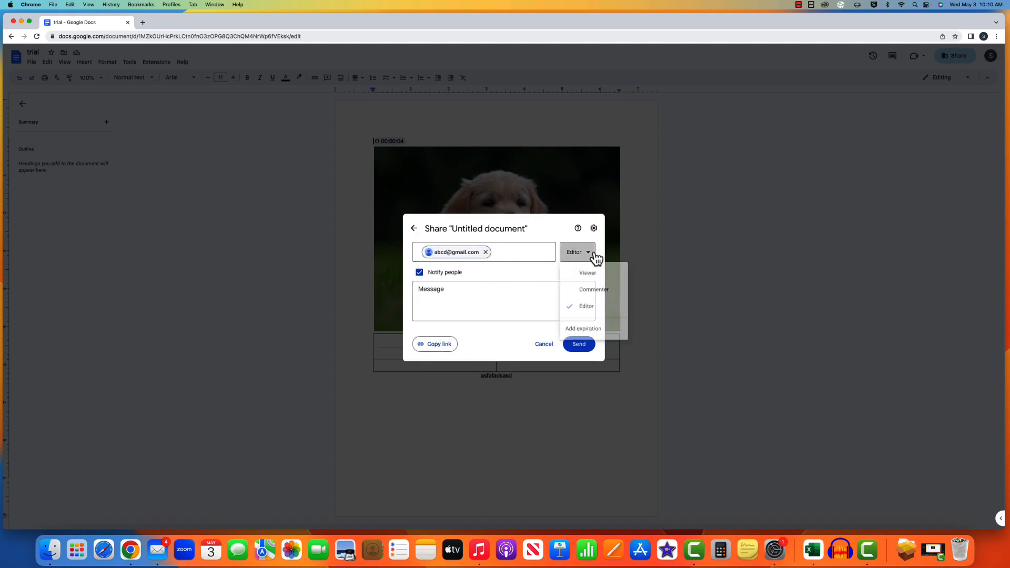
click(590, 258)
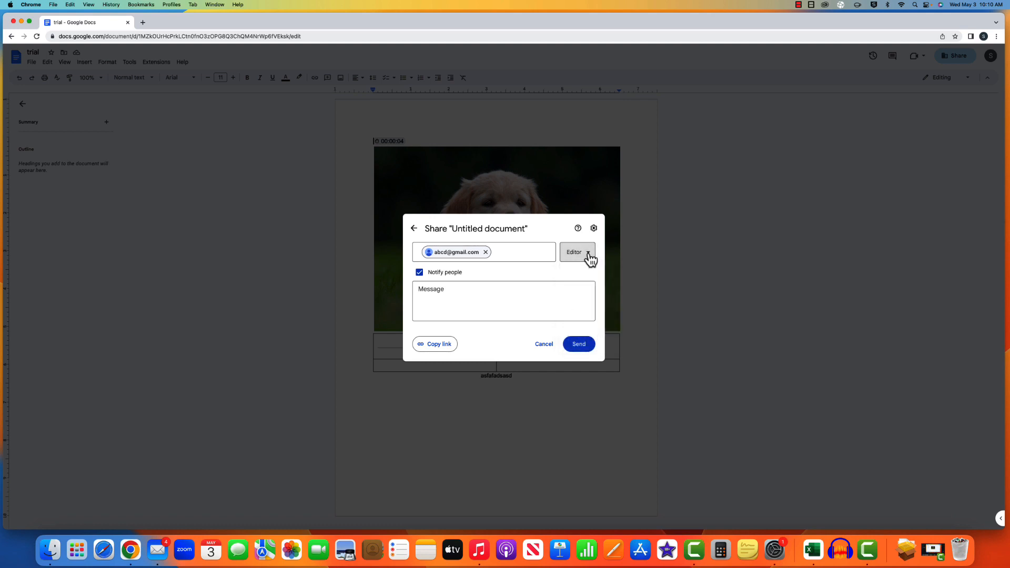
click(590, 257)
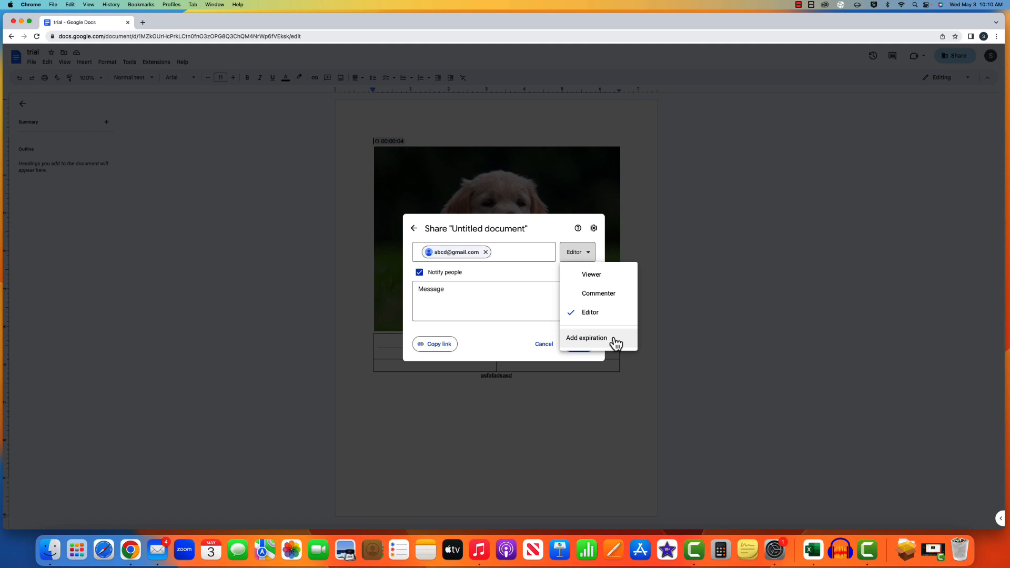
click(533, 290)
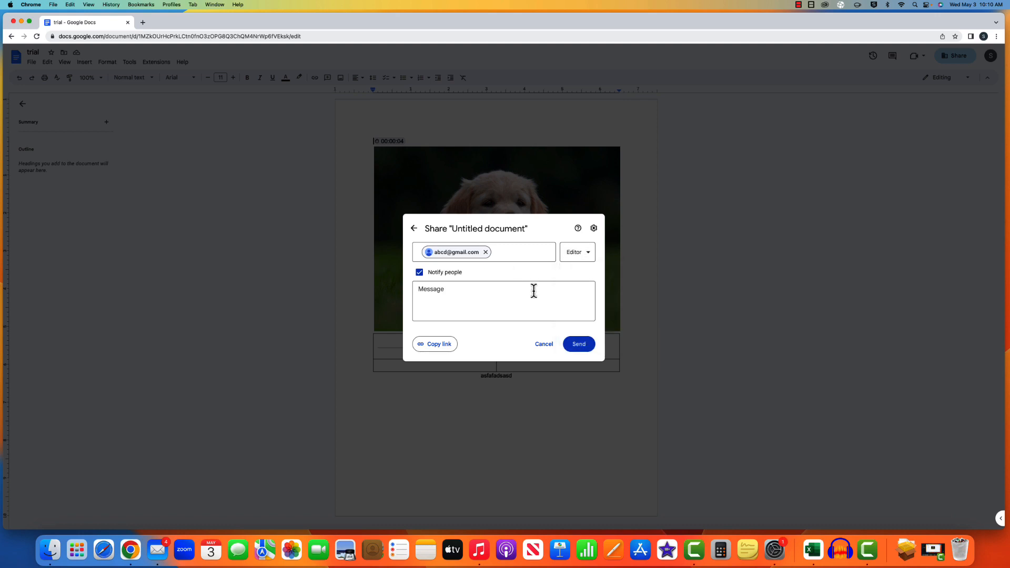
click(589, 345)
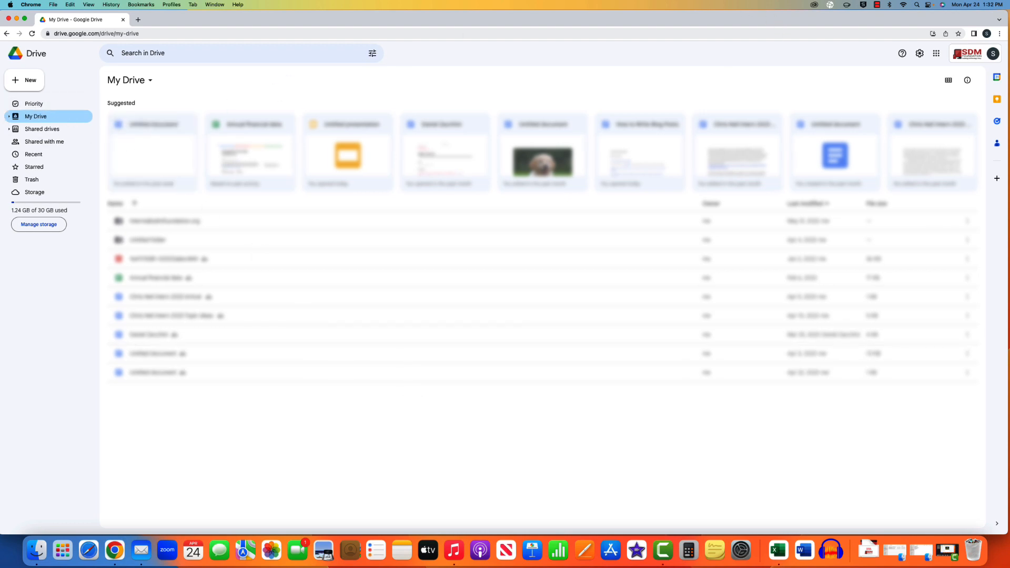
- Go to Google Slides via the apps grid and start a Blank presentation
click(30, 83)
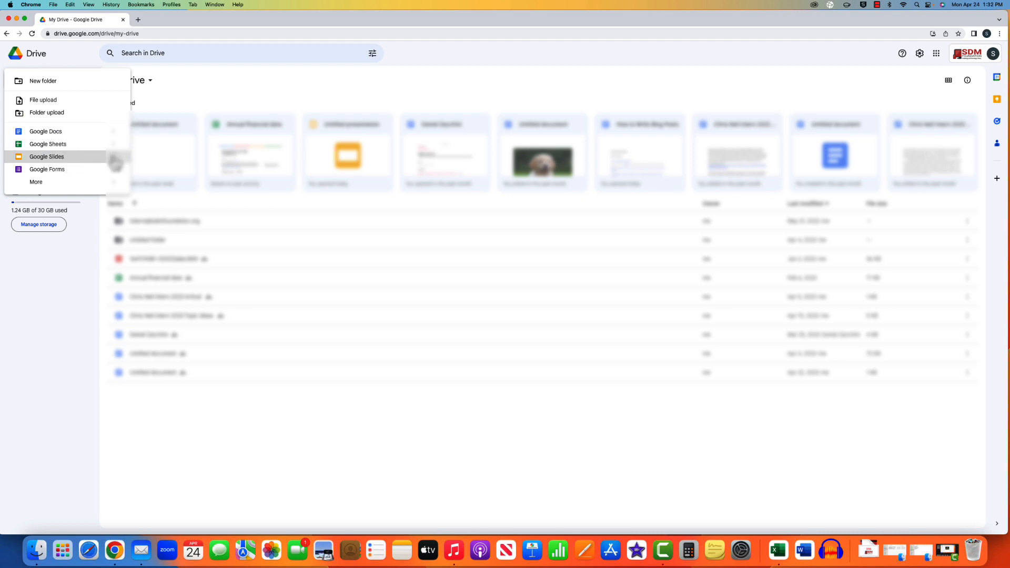
click(815, 56)
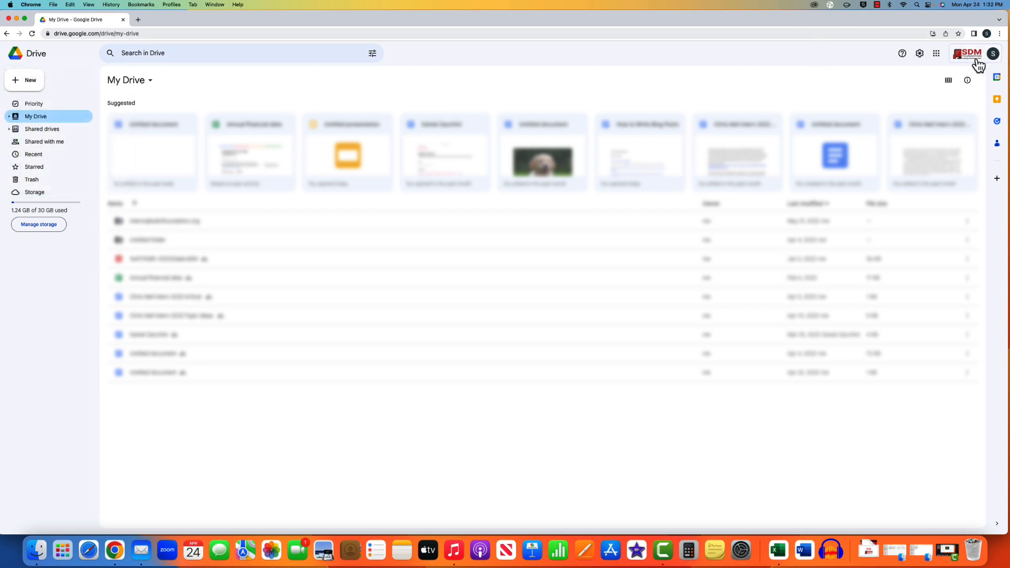
click(939, 58)
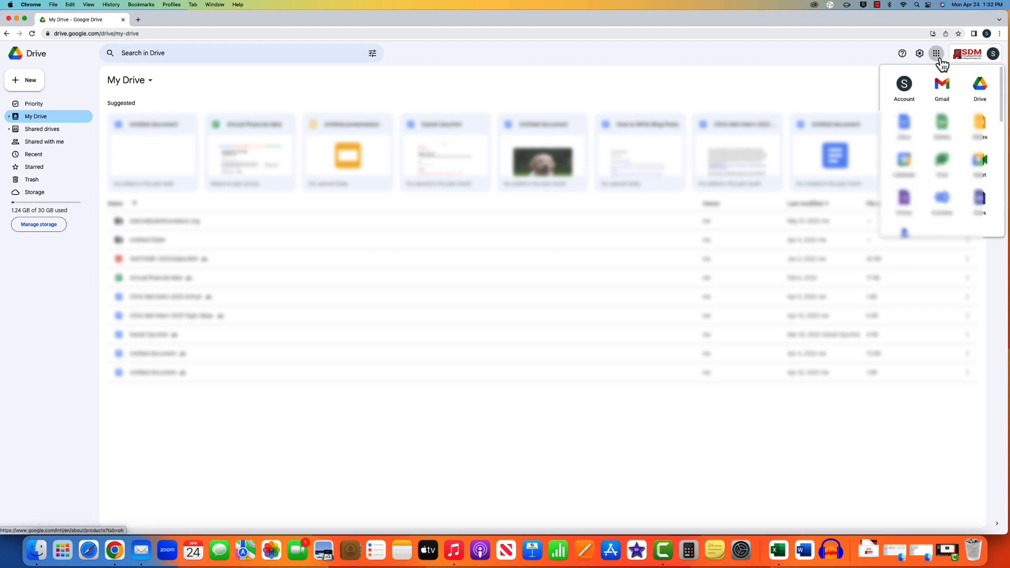
click(982, 126)
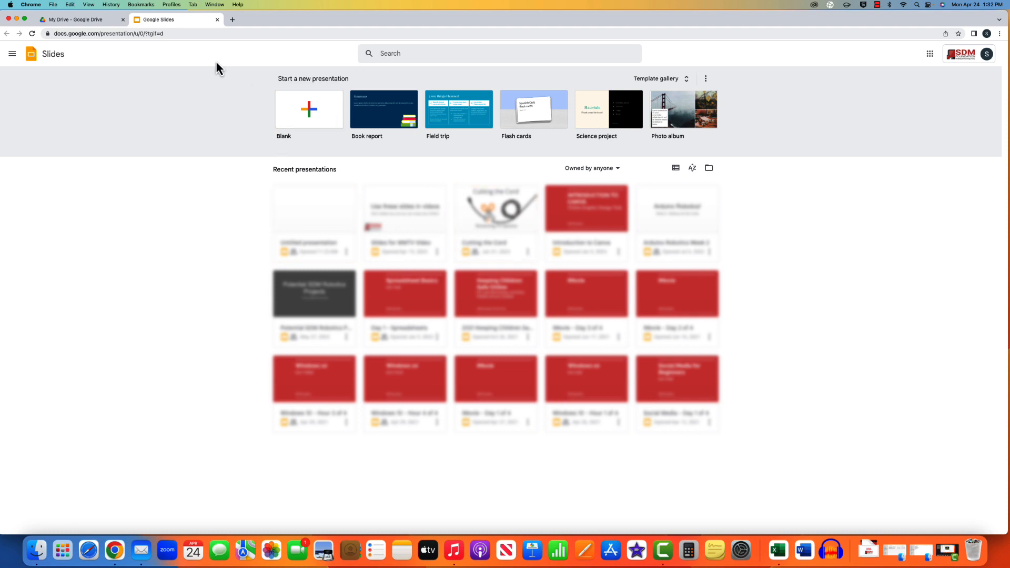
click(313, 219)
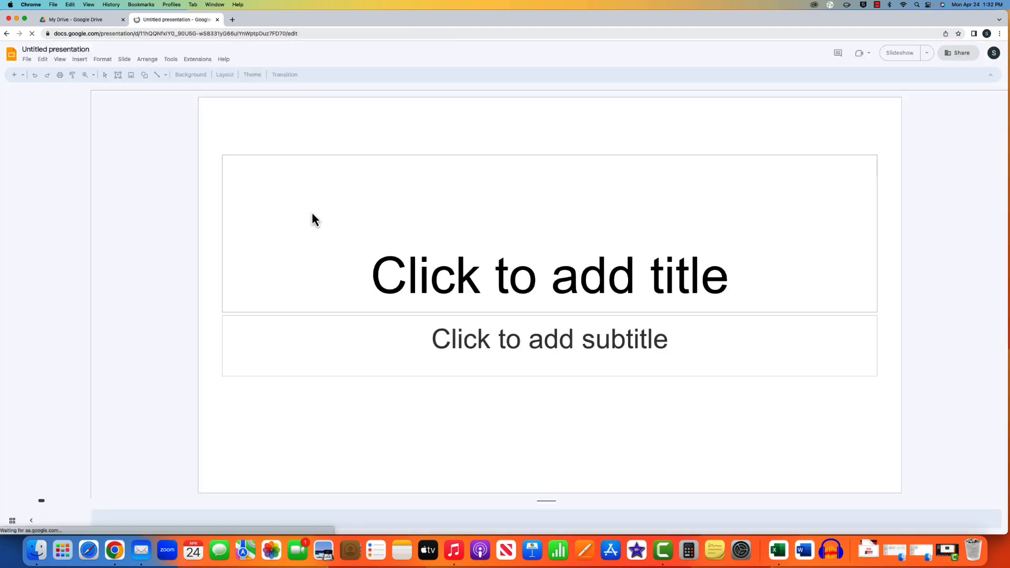
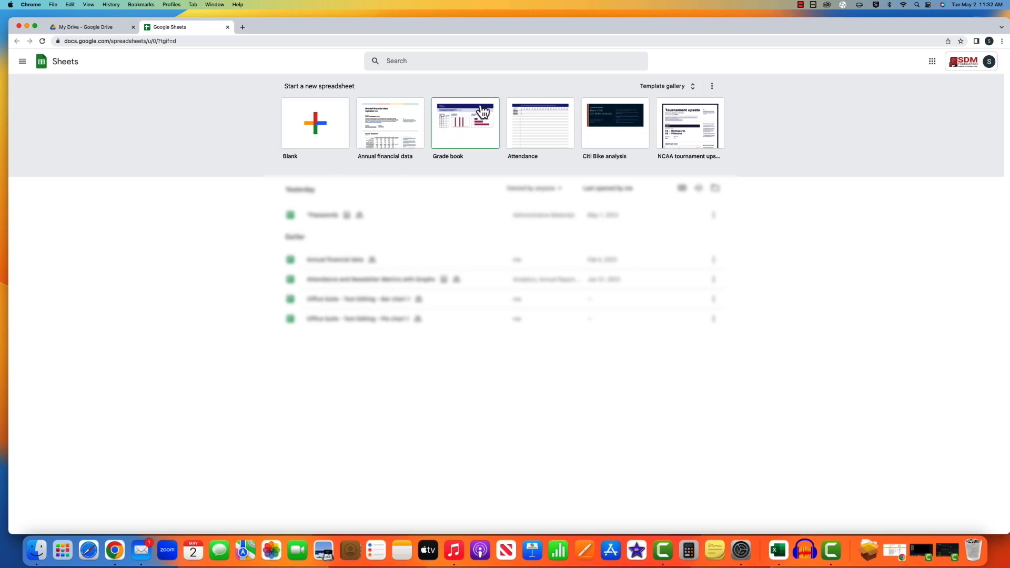
- Start a blank spreadsheet and select cells B1, B2, A3, A4 and A5
click(324, 138)
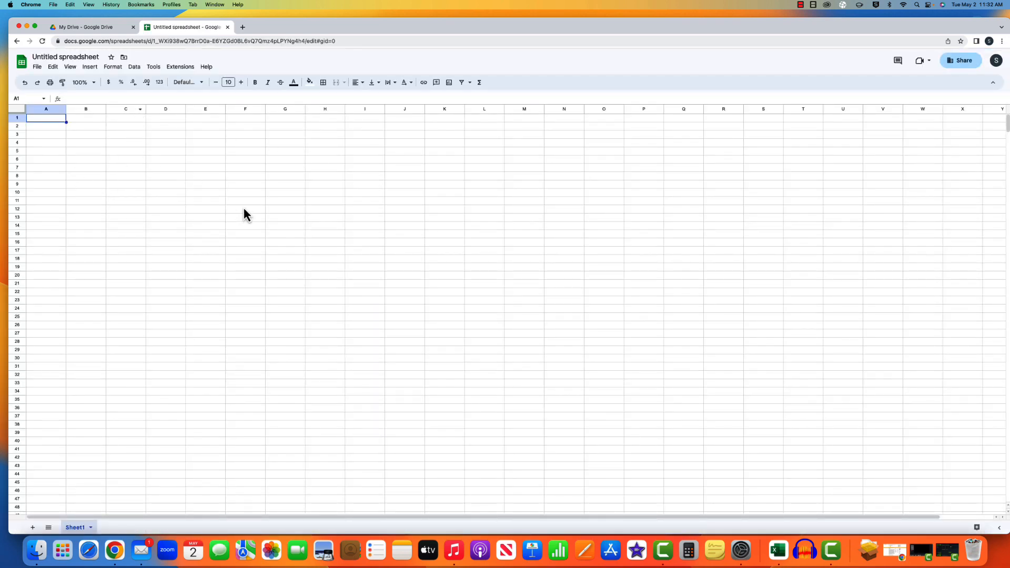
click(78, 120)
click(78, 128)
click(41, 136)
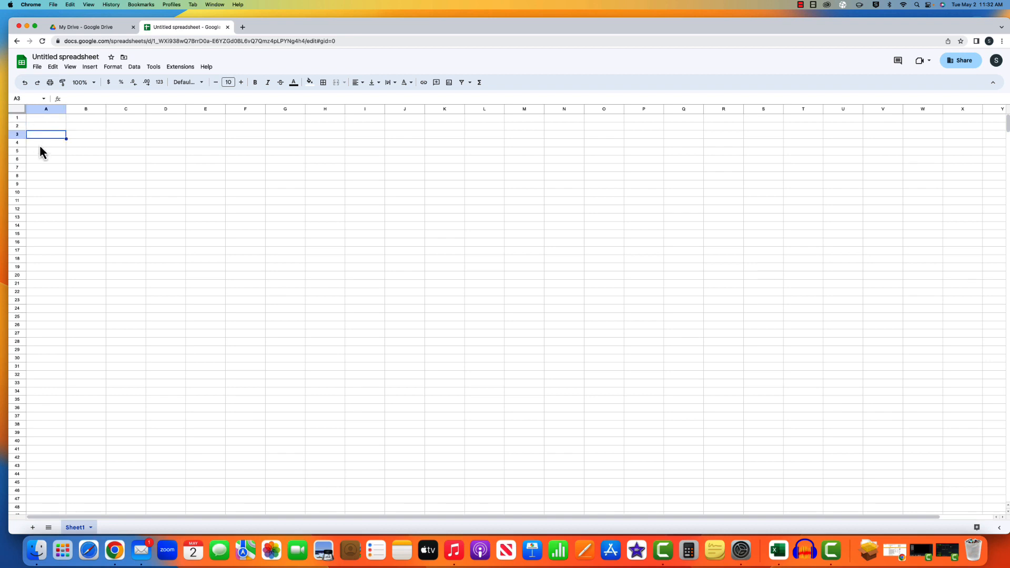
click(40, 144)
click(47, 153)
- Select cells B6, B4, B2, C1 and C3, return to A1, and open the File menu
click(82, 157)
click(81, 142)
click(82, 126)
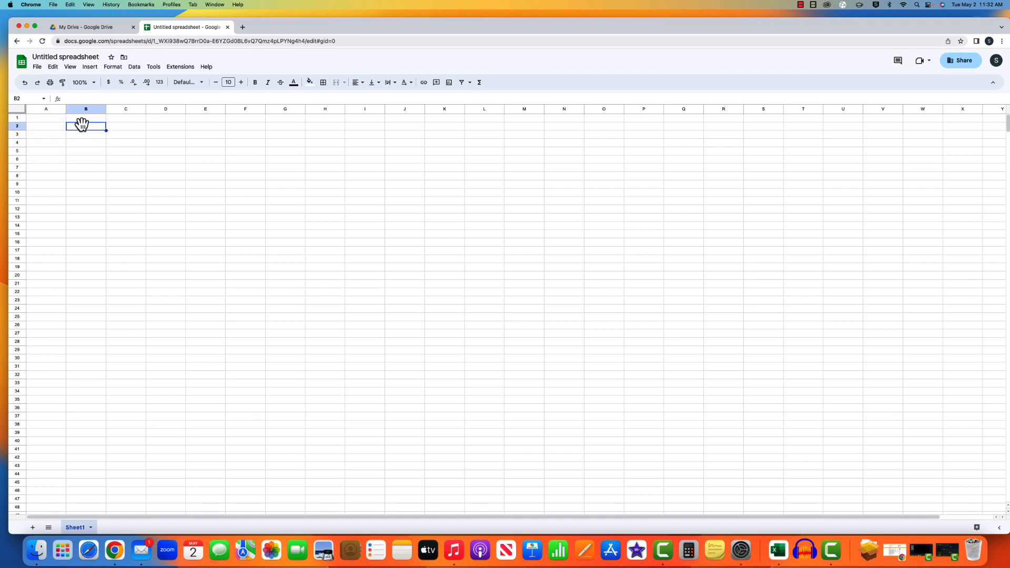
click(126, 117)
click(128, 134)
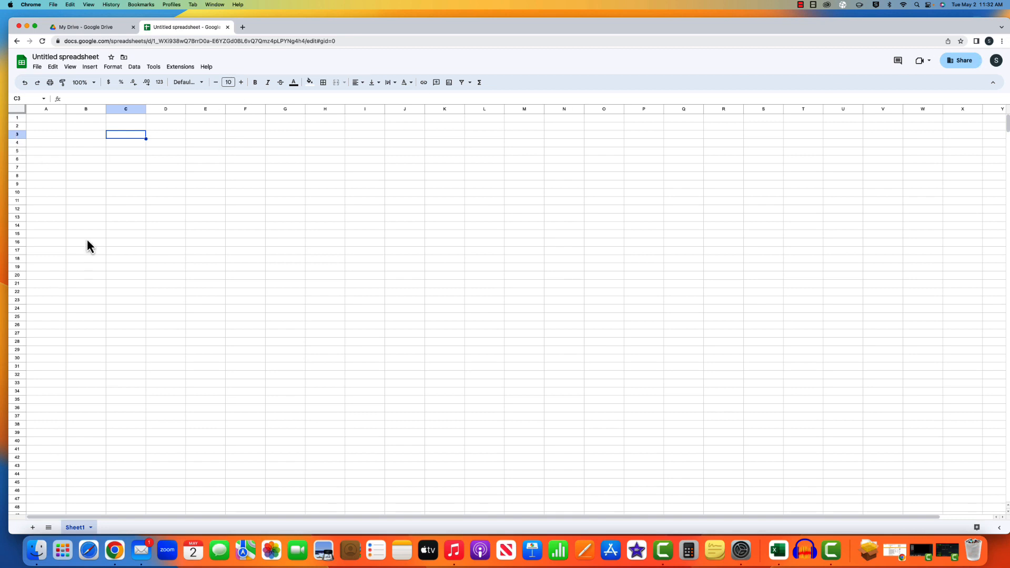
click(58, 120)
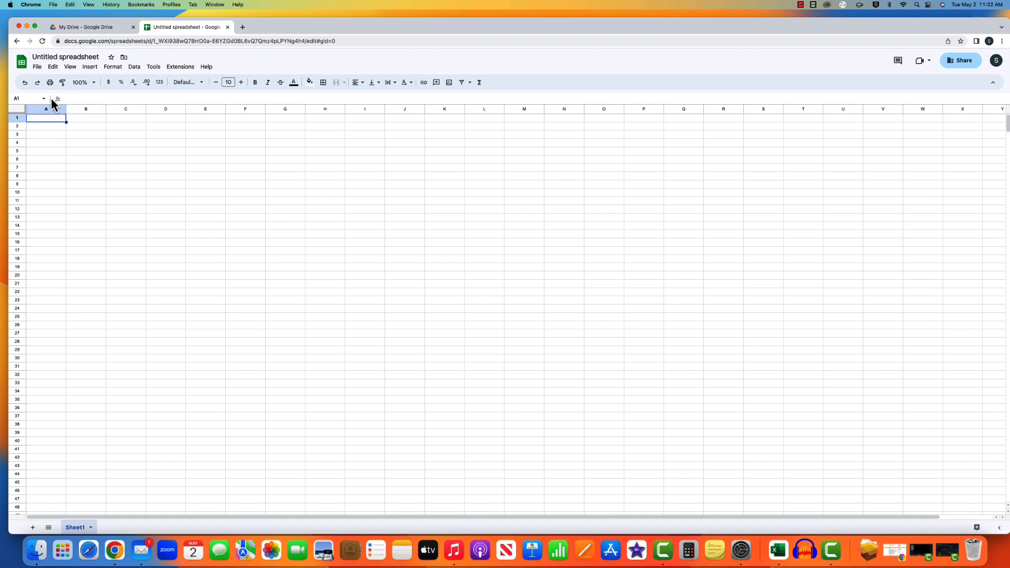
click(39, 69)
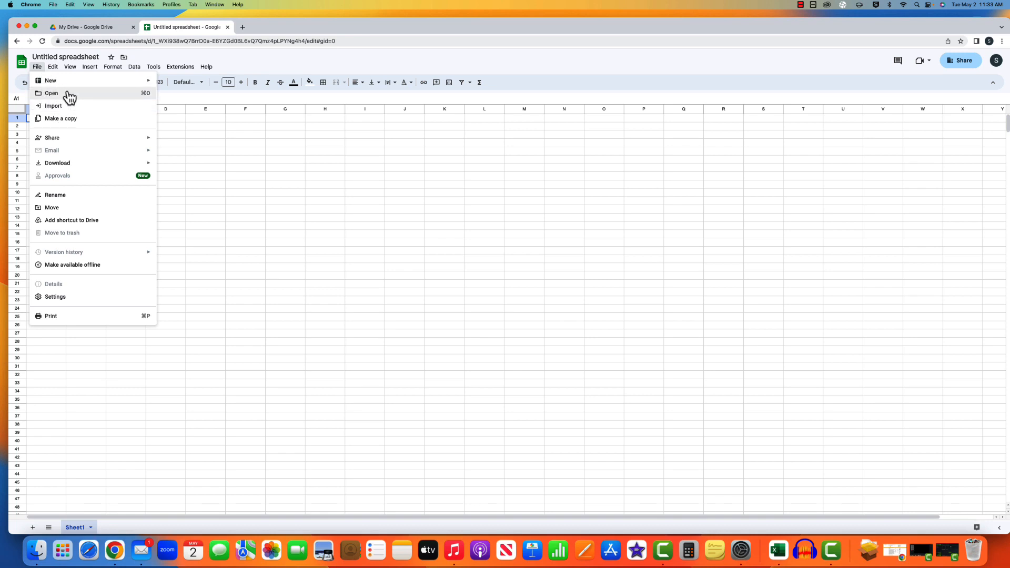
- Browse the File, Edit and View menus while adding Sheet2 to the workbook
mouse_move(70, 82)
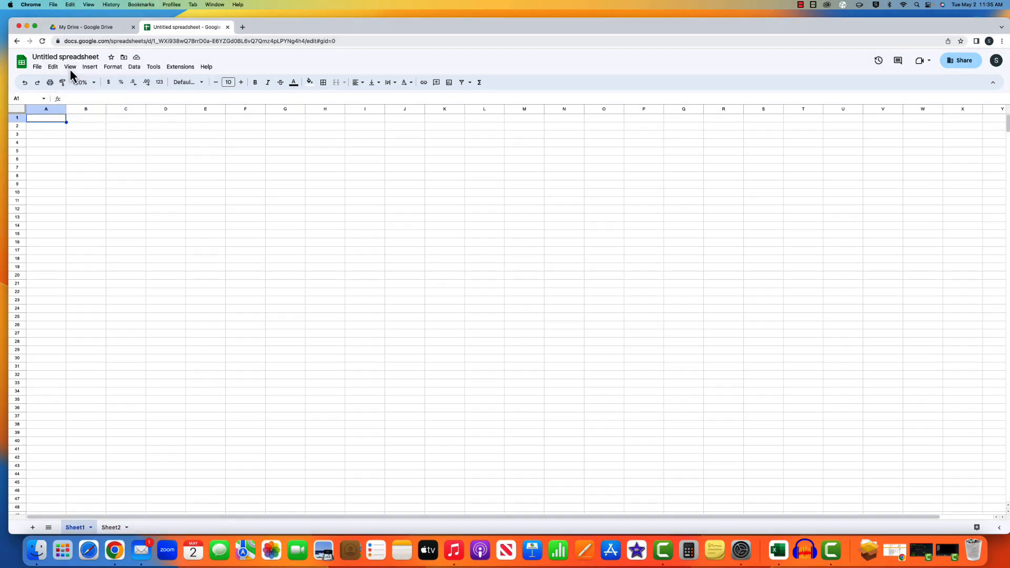
click(70, 67)
mouse_move(89, 73)
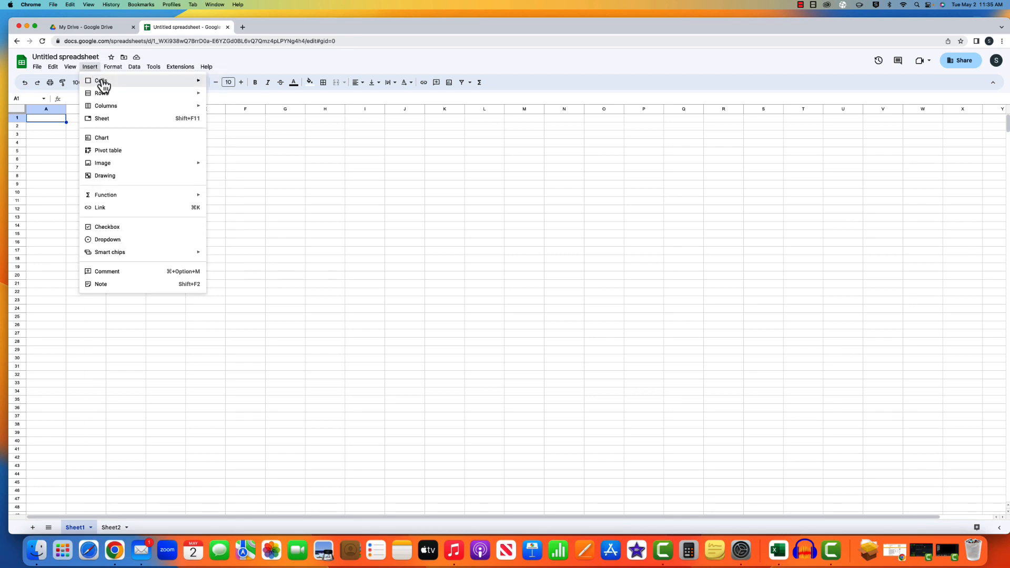
- Insert a new sheet, Sheet3, and drag Sheet2 ahead of it in the tab order
mouse_move(111, 111)
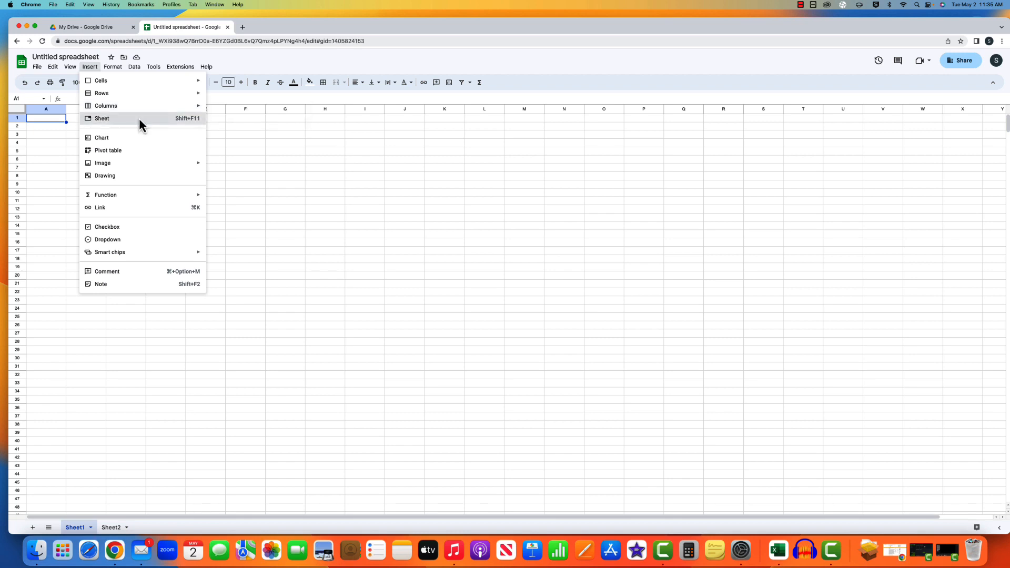
click(140, 121)
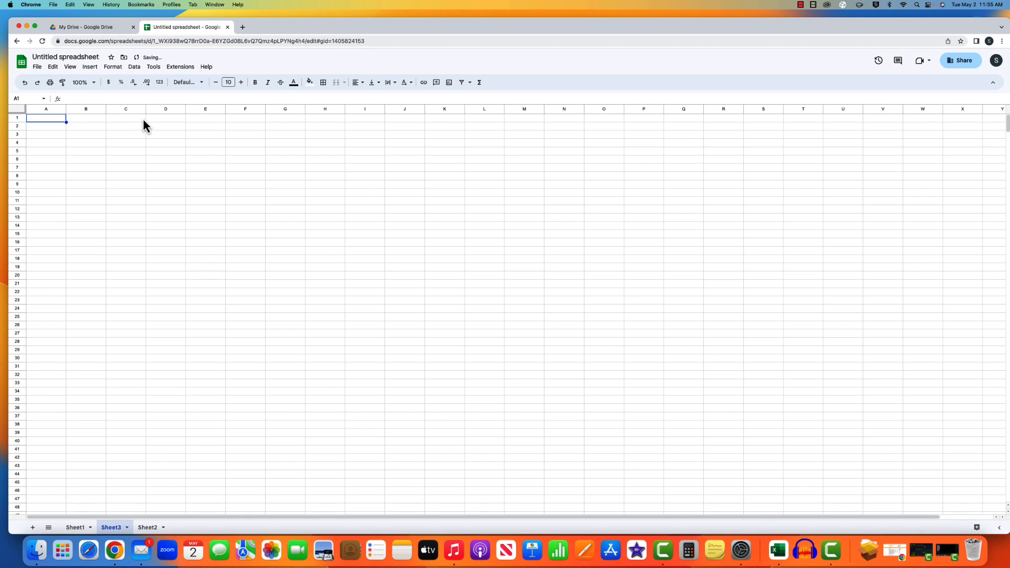
drag(147, 528, 103, 535)
- Cycle through the Sheet1, Sheet2 and Sheet3 tabs, finishing back on Sheet1
click(83, 530)
click(120, 530)
click(146, 529)
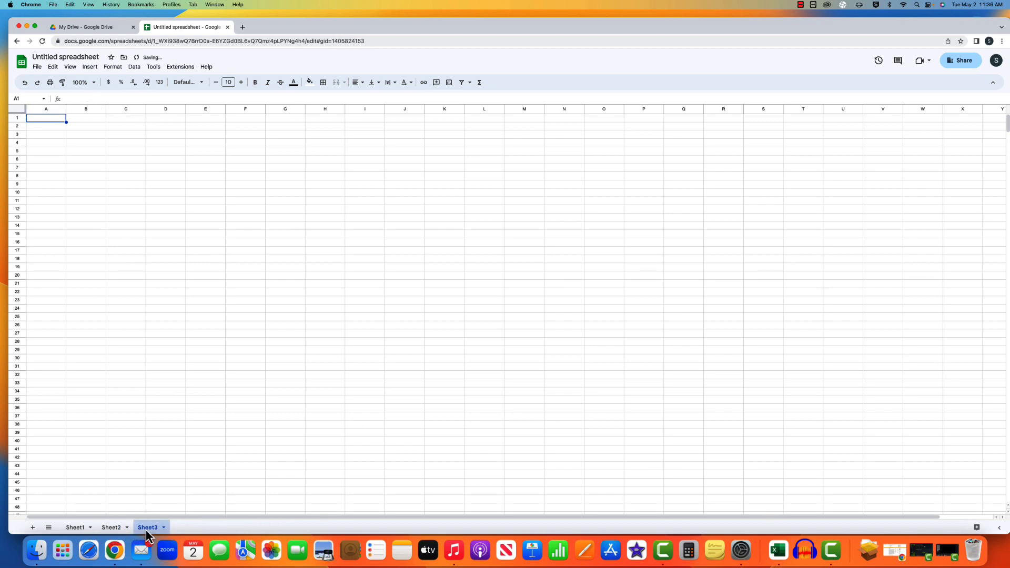
click(106, 529)
click(90, 529)
click(121, 530)
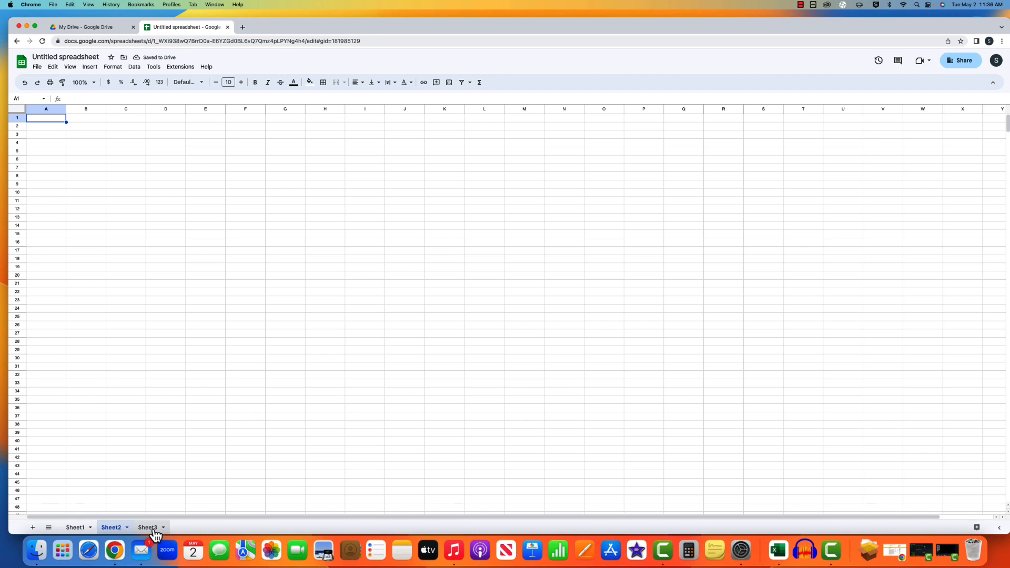
click(150, 530)
click(75, 527)
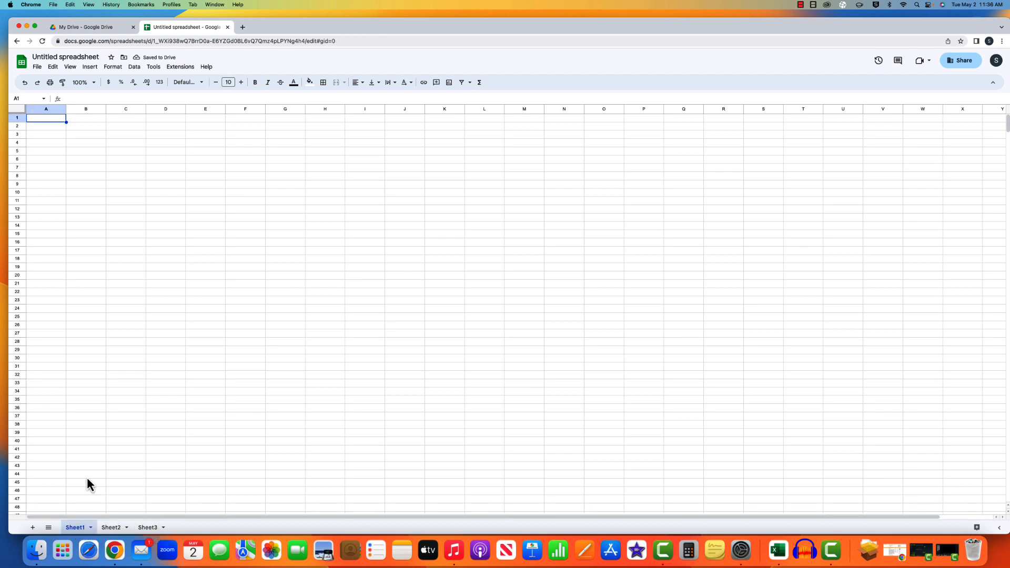
click(88, 69)
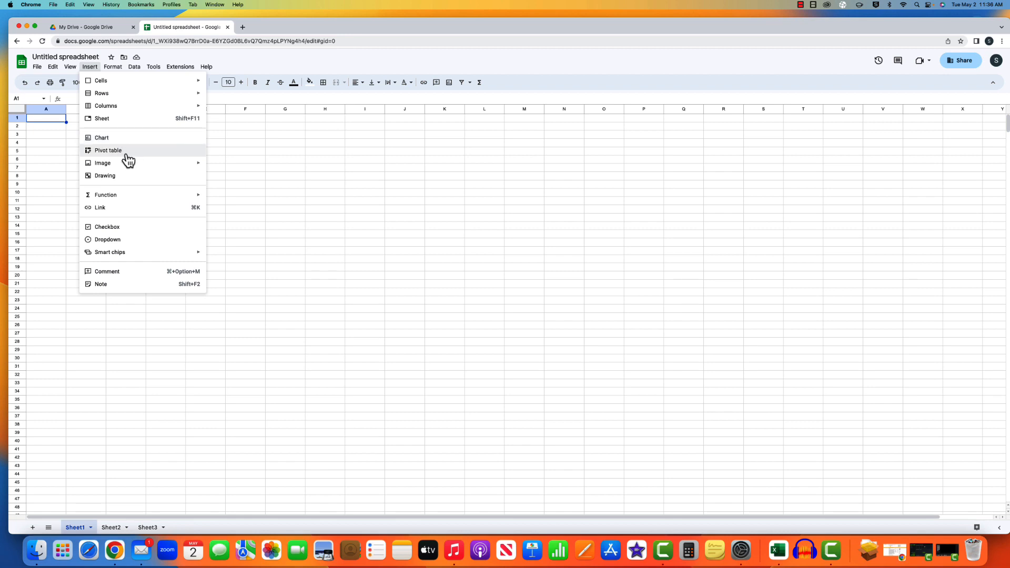
mouse_move(131, 165)
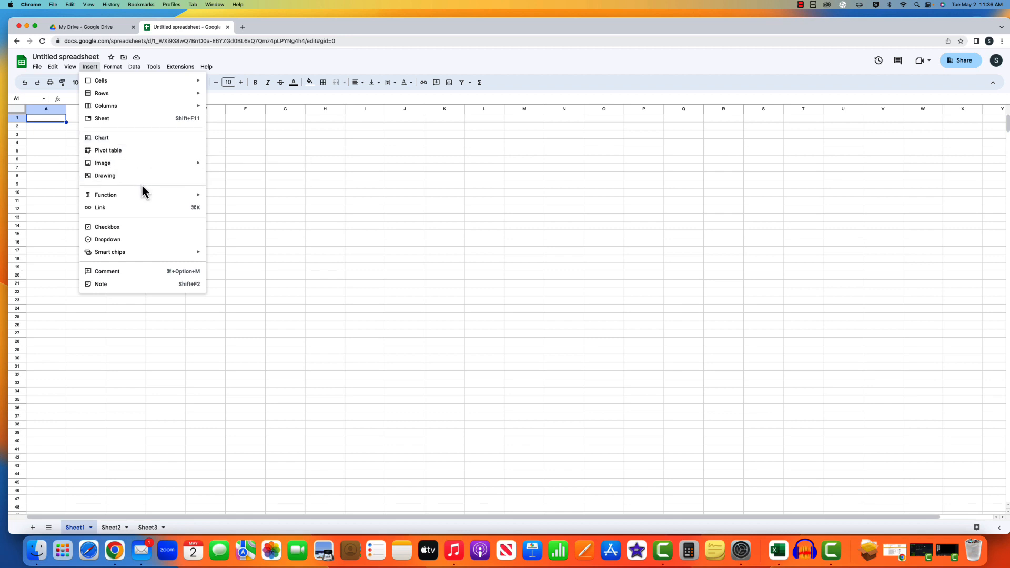
mouse_move(154, 198)
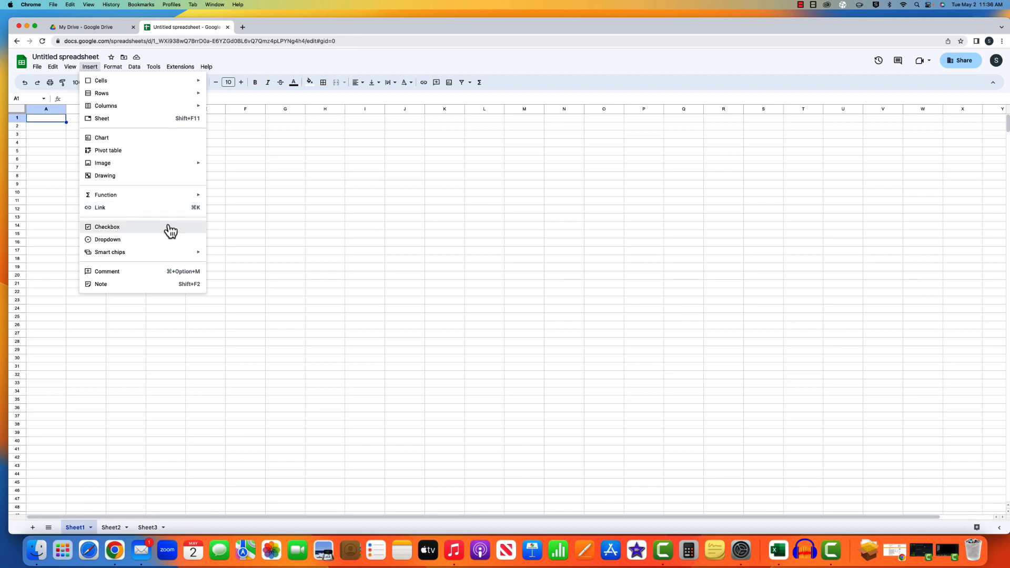
key(super+l)
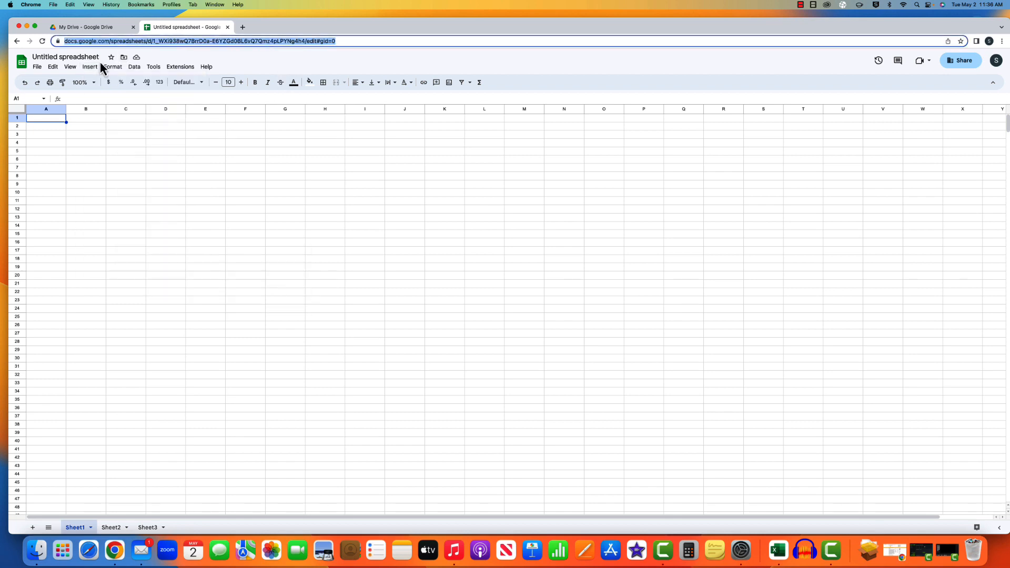
click(109, 67)
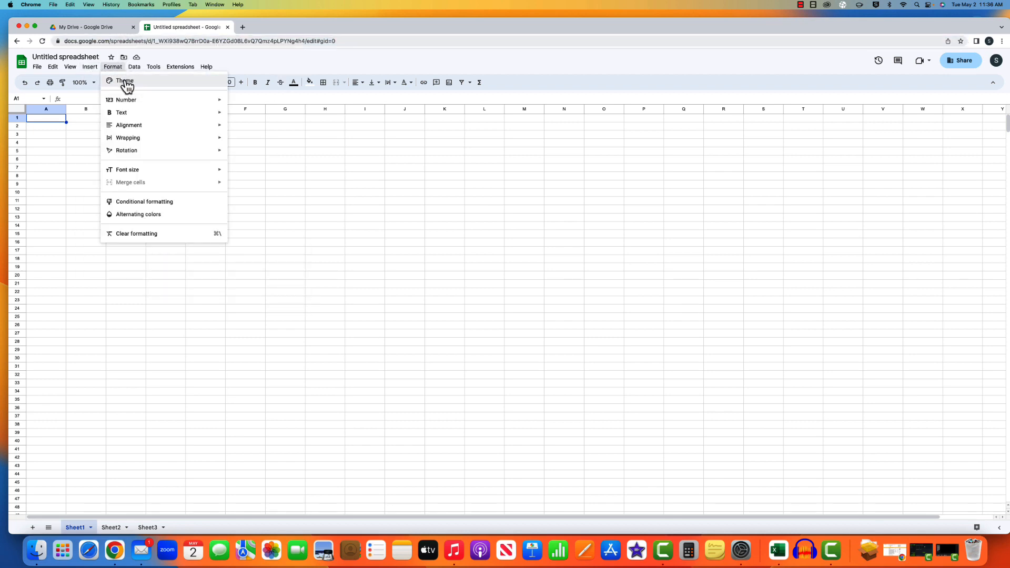
- Open the Themes sidebar listing Standard, Simple Light, Streamline and Paradigm
click(127, 84)
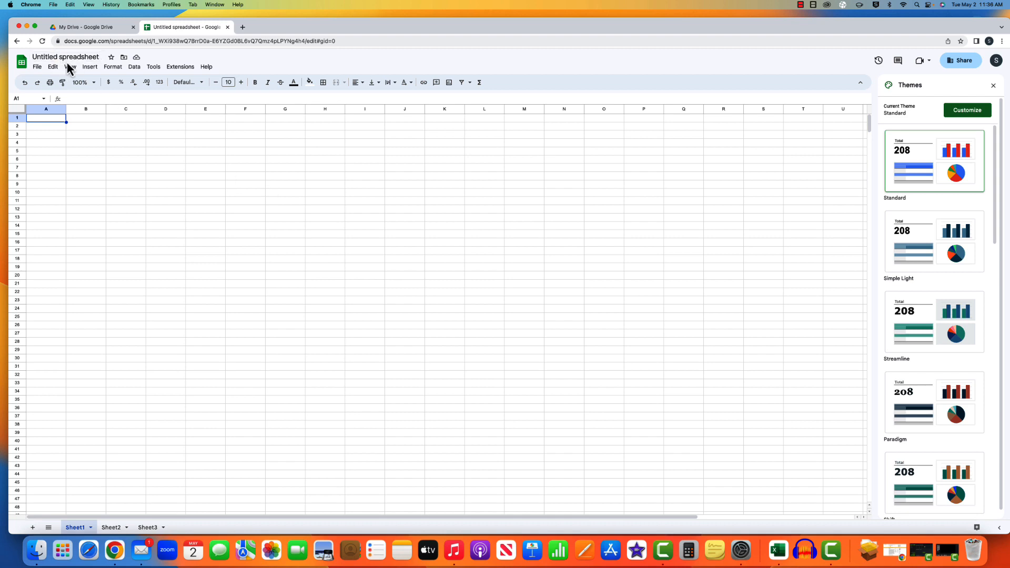
click(85, 69)
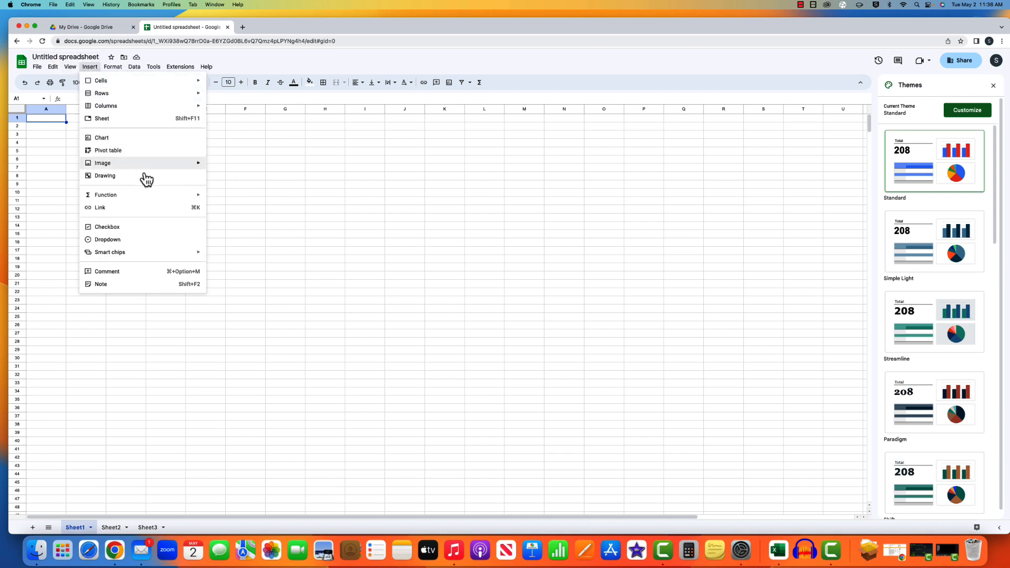
- Look through the Format and Data menus, then point to Tools > Spelling
click(112, 66)
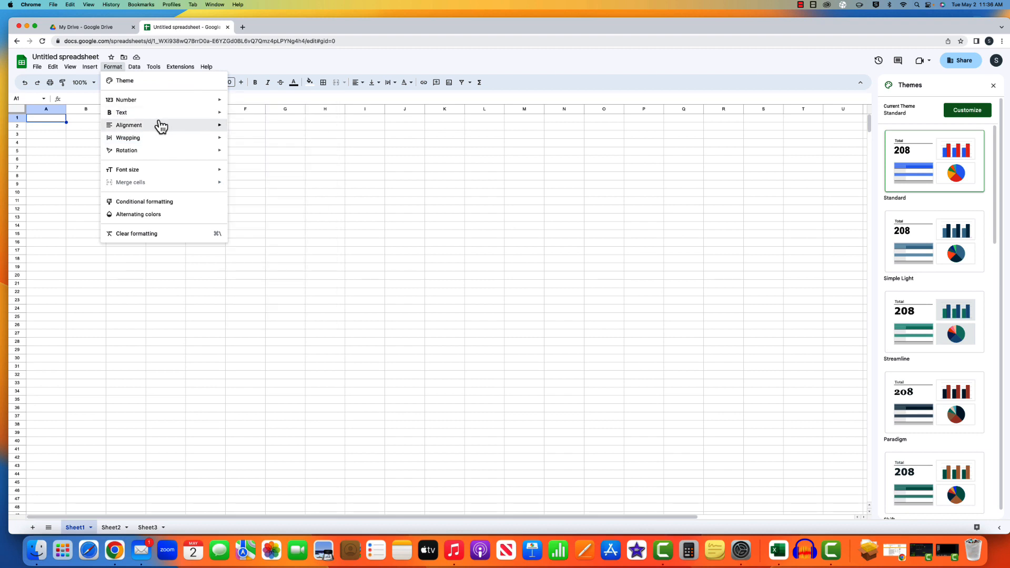
mouse_move(165, 152)
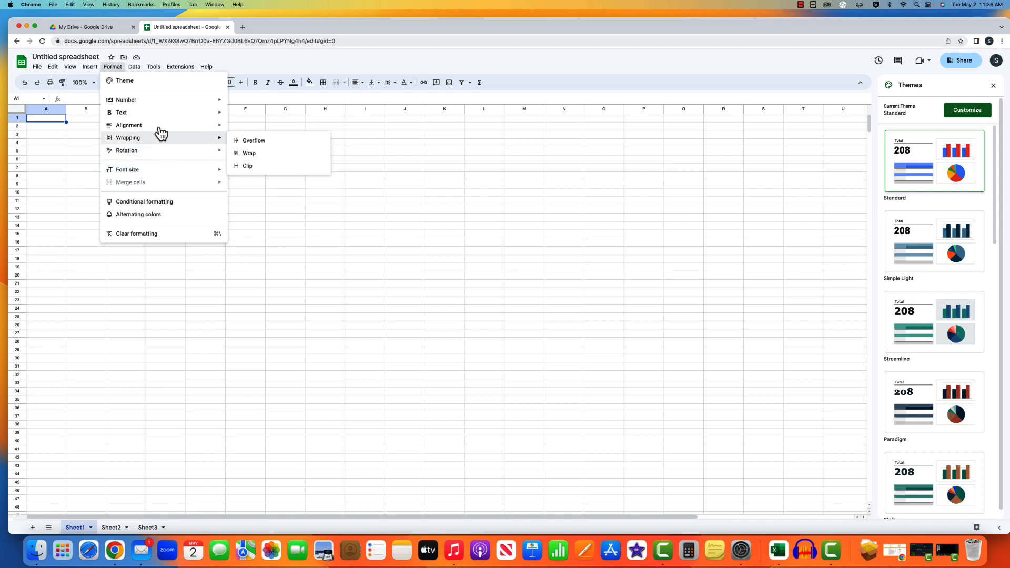
mouse_move(141, 75)
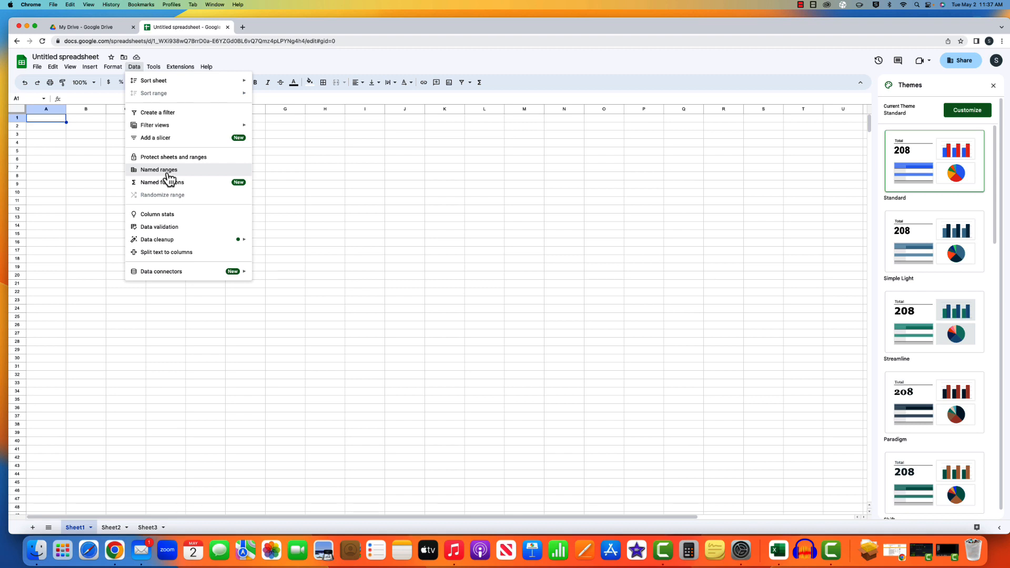
mouse_move(190, 129)
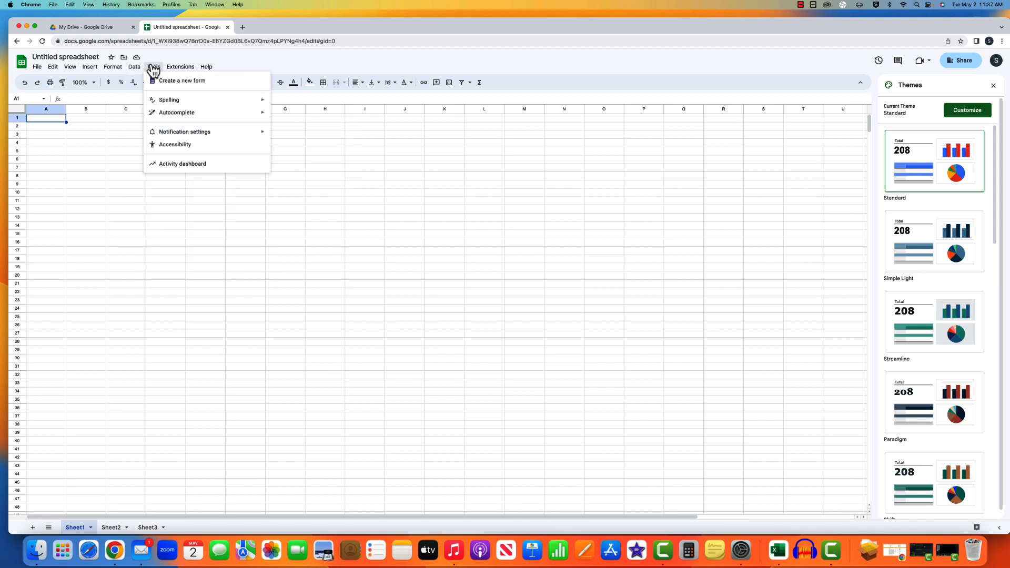
mouse_move(206, 104)
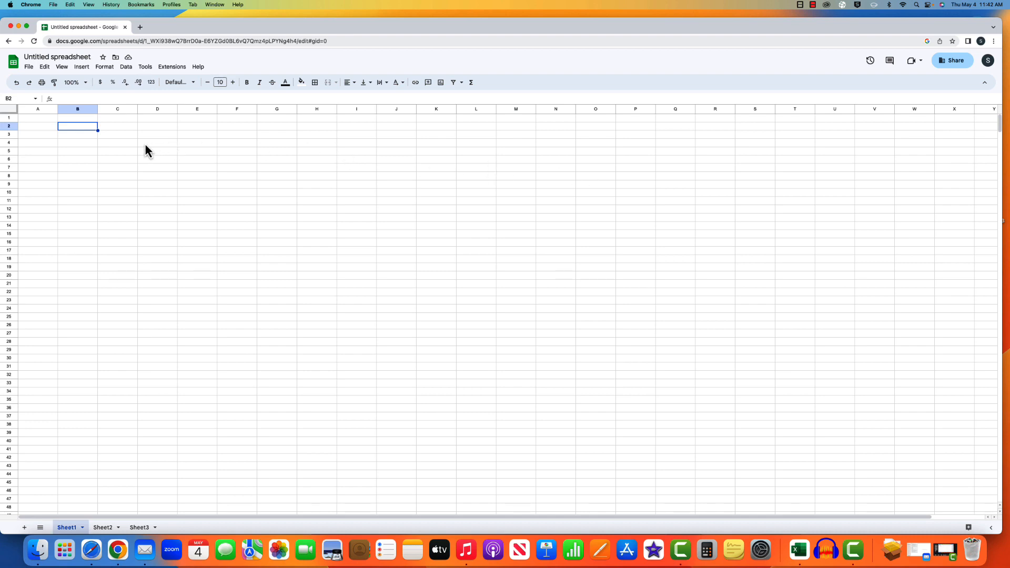
- Select A1:B1 and insert a SUM formula into C1 from the Σ Functions menu
click(52, 121)
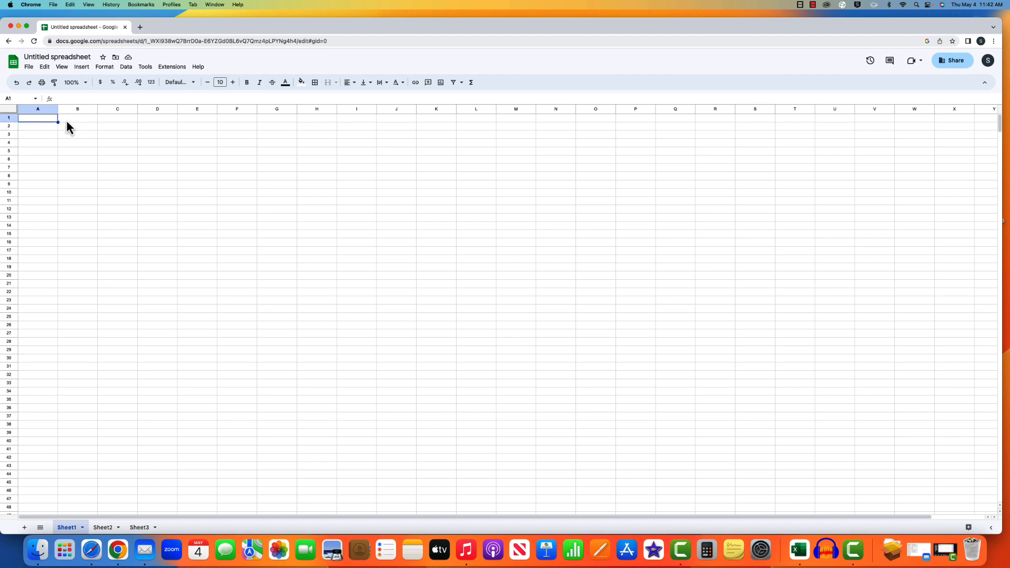
click(66, 122)
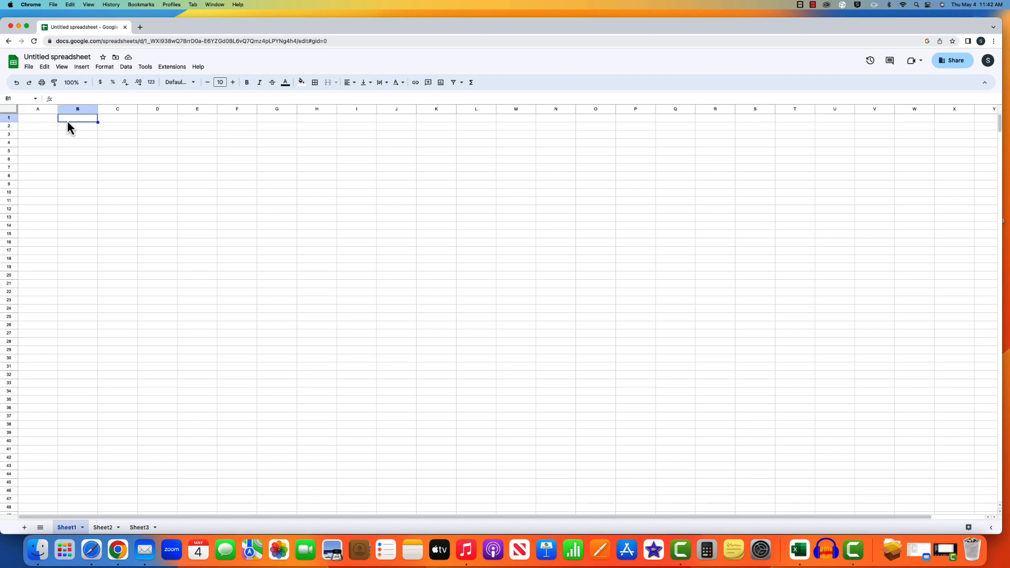
click(32, 121)
click(72, 124)
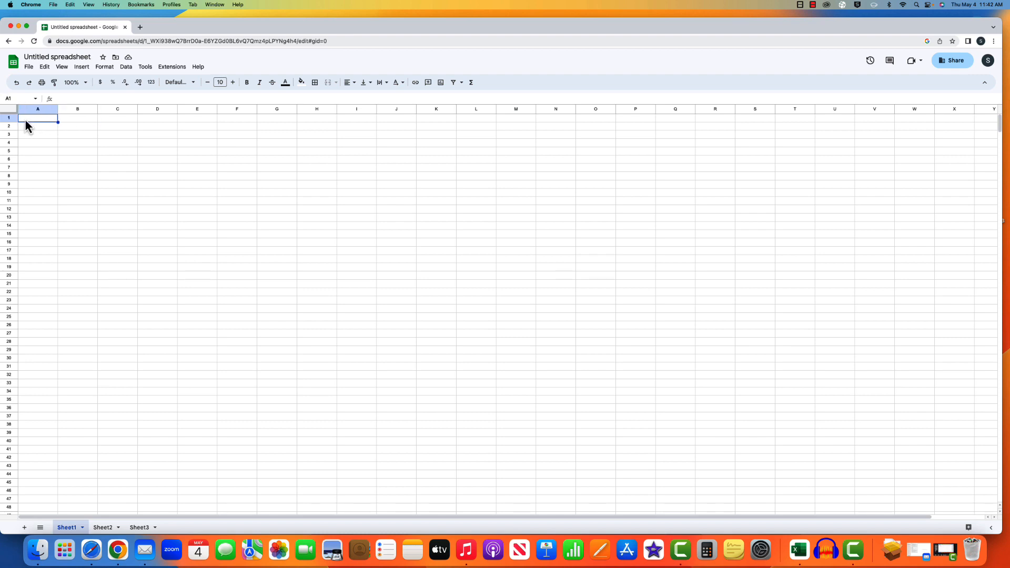
drag(25, 119, 83, 118)
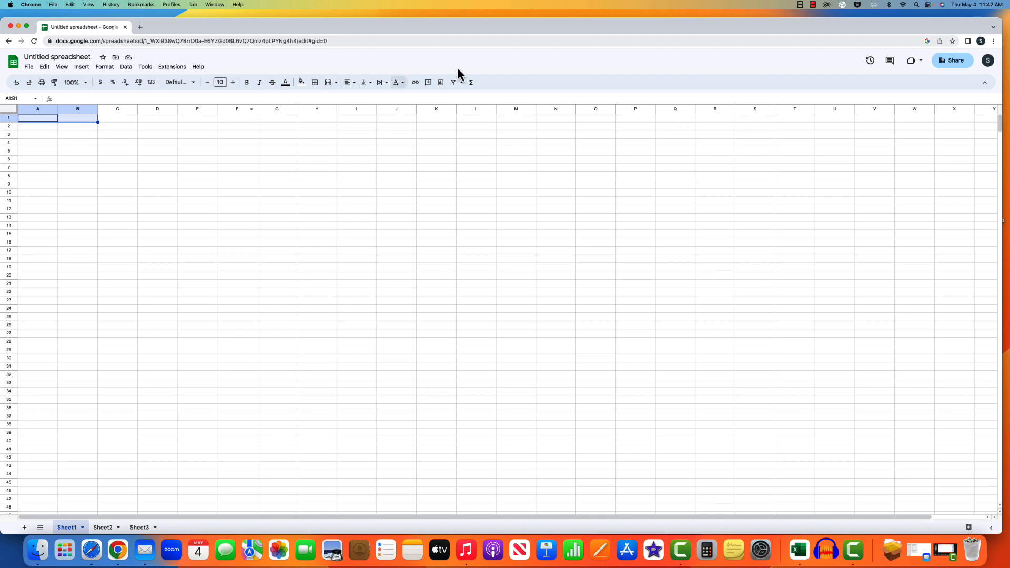
click(469, 89)
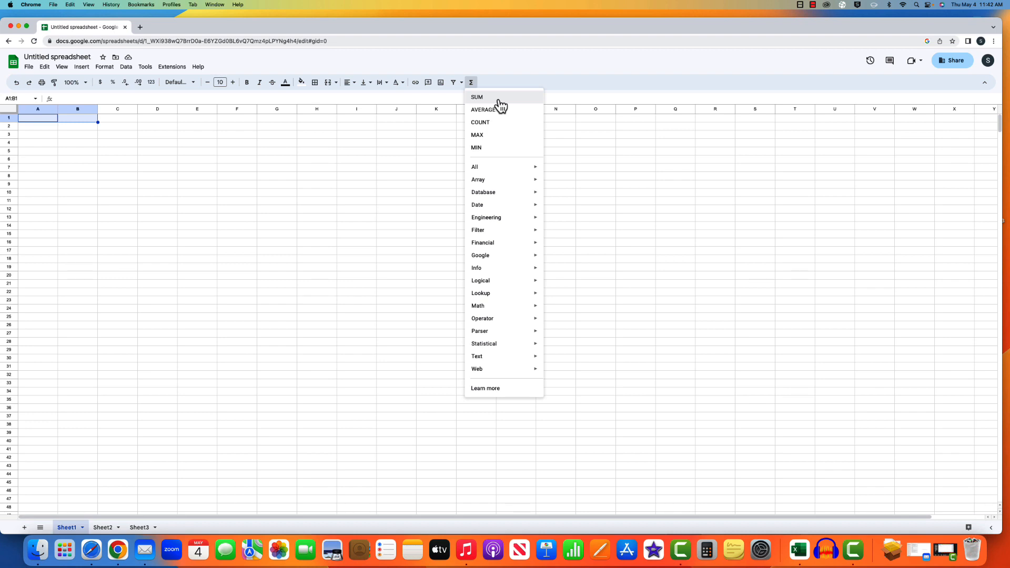
click(499, 100)
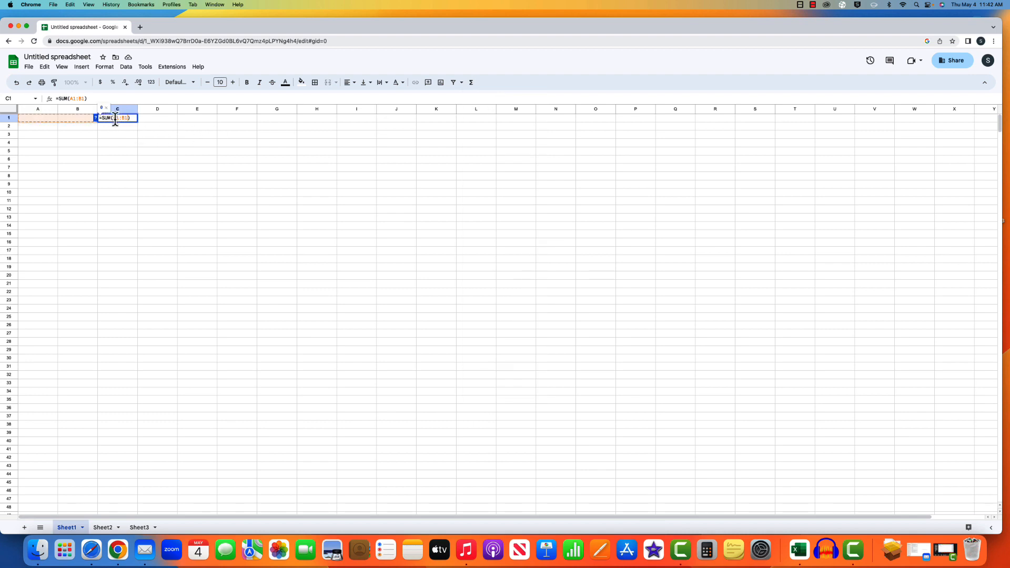
click(47, 119)
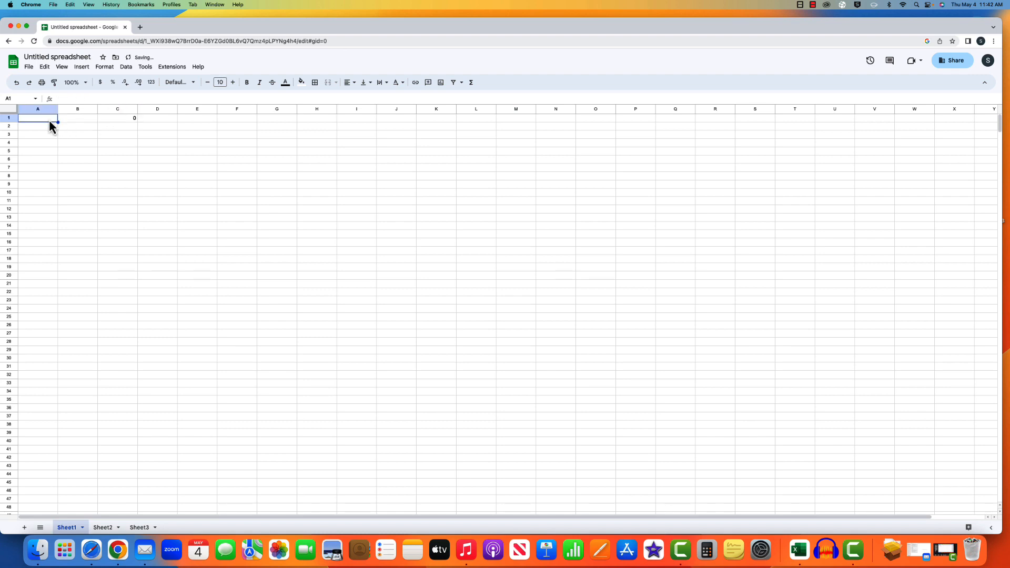
- Enter 1 in A1 and 2 in B1 so C1 shows 3
text(1)
key(Tab)
text(2)
click(159, 126)
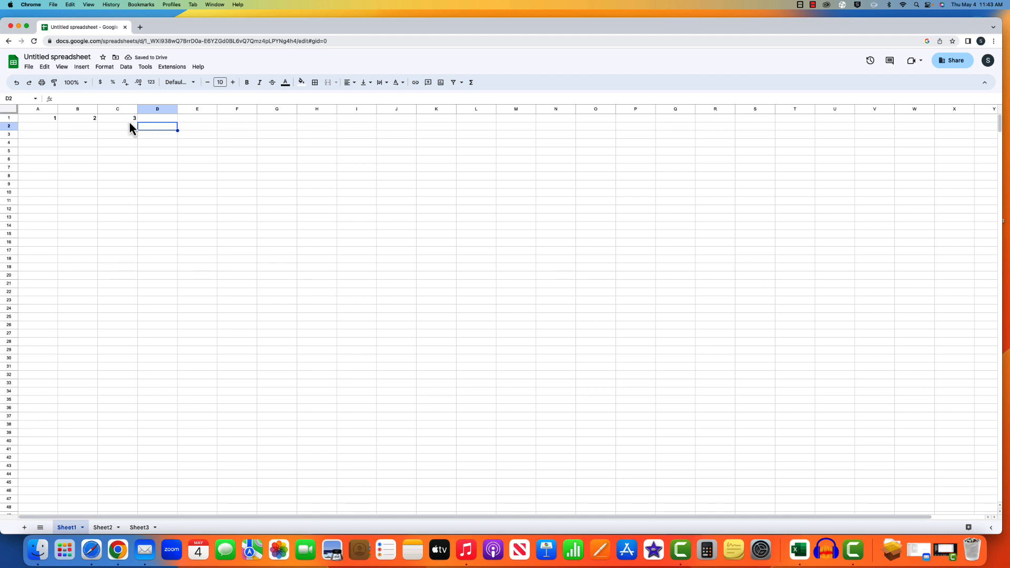
- Select A3:B3 and insert an AVERAGE formula into C3 from Σ Functions
click(54, 135)
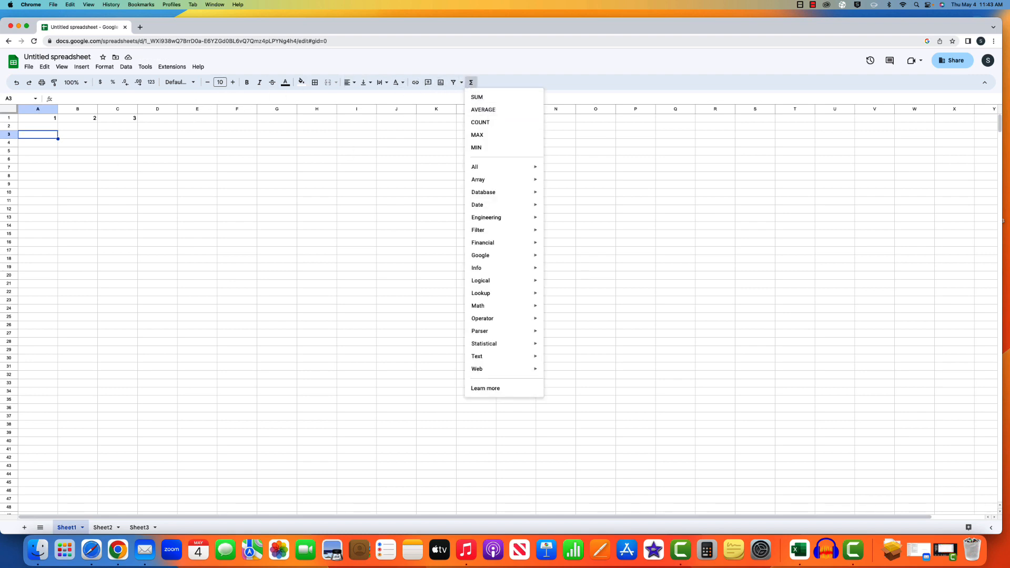
drag(27, 137, 75, 137)
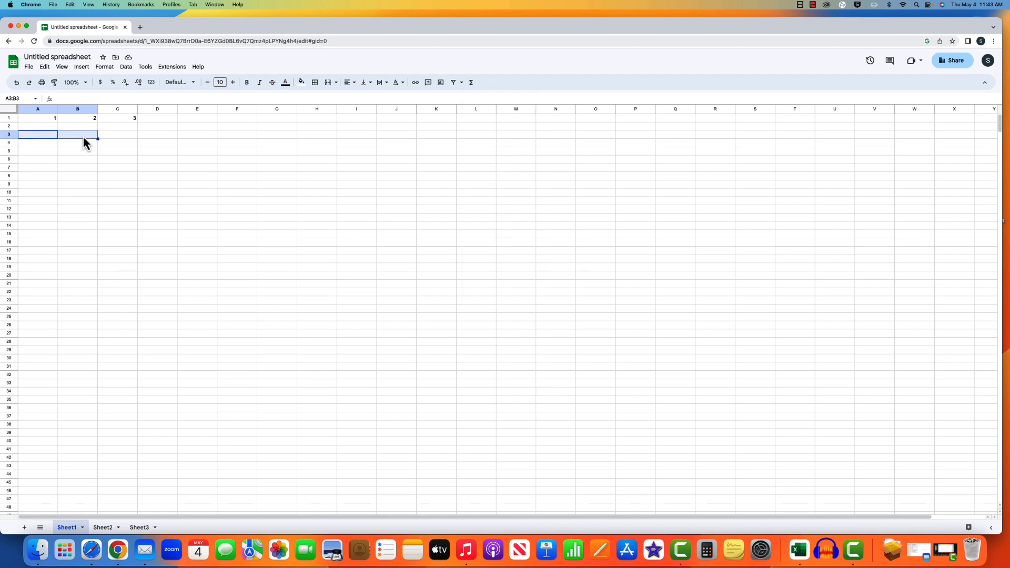
click(471, 85)
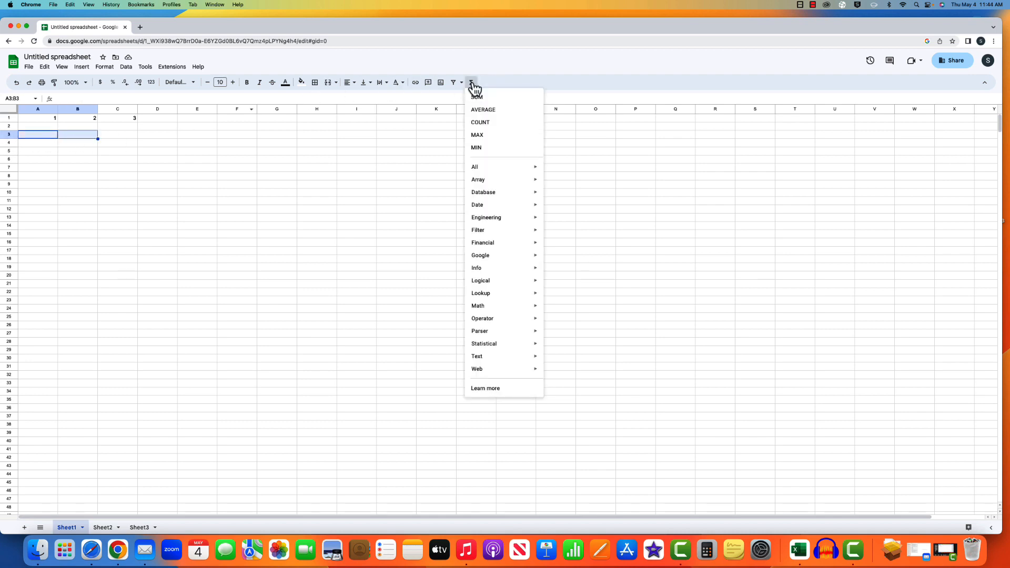
click(493, 110)
click(28, 137)
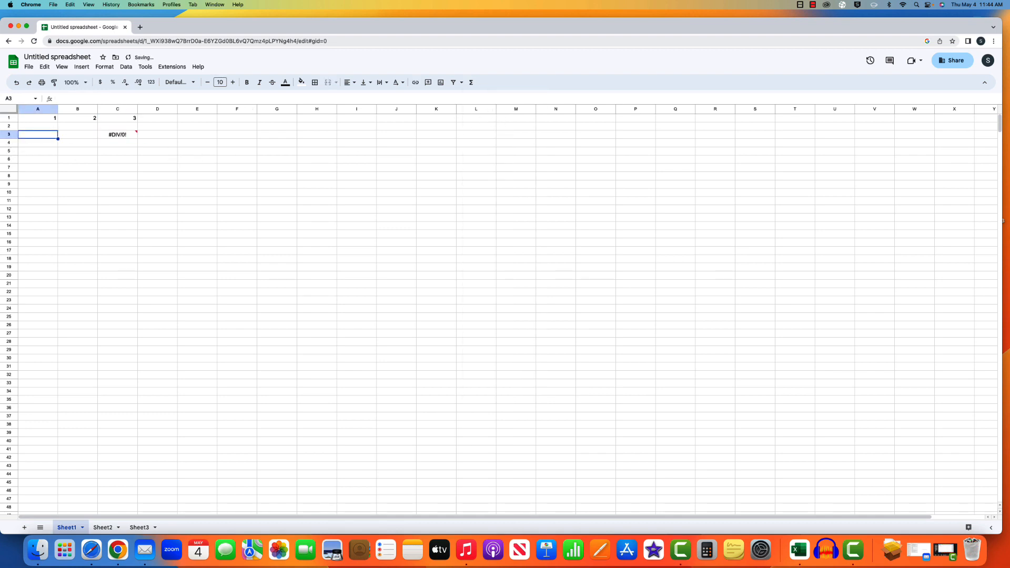
- Enter 10 in A3 and 20 in B3 so C3 averages to 15
text(10)
click(73, 137)
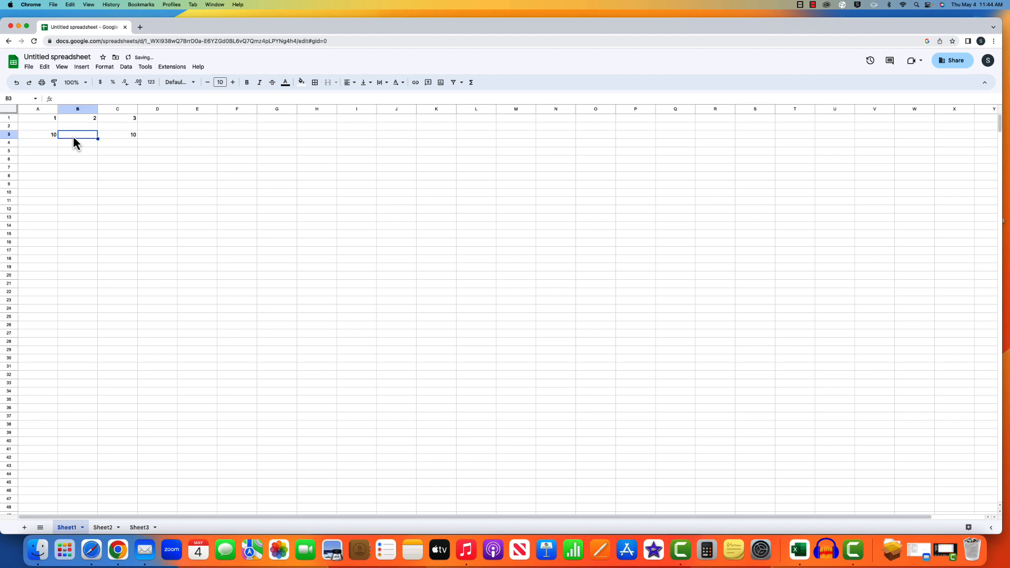
text(20)
click(166, 154)
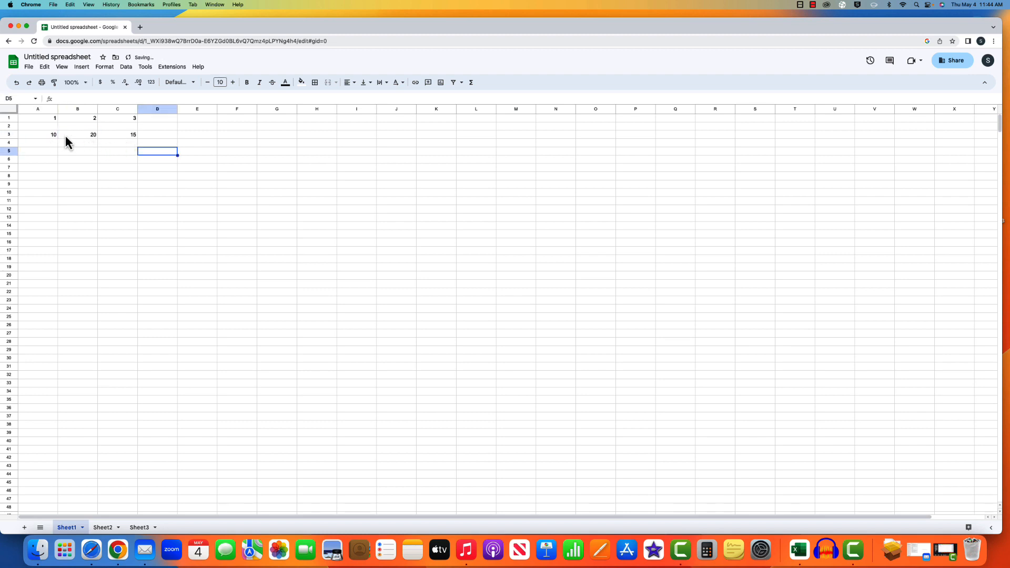
click(214, 142)
click(42, 158)
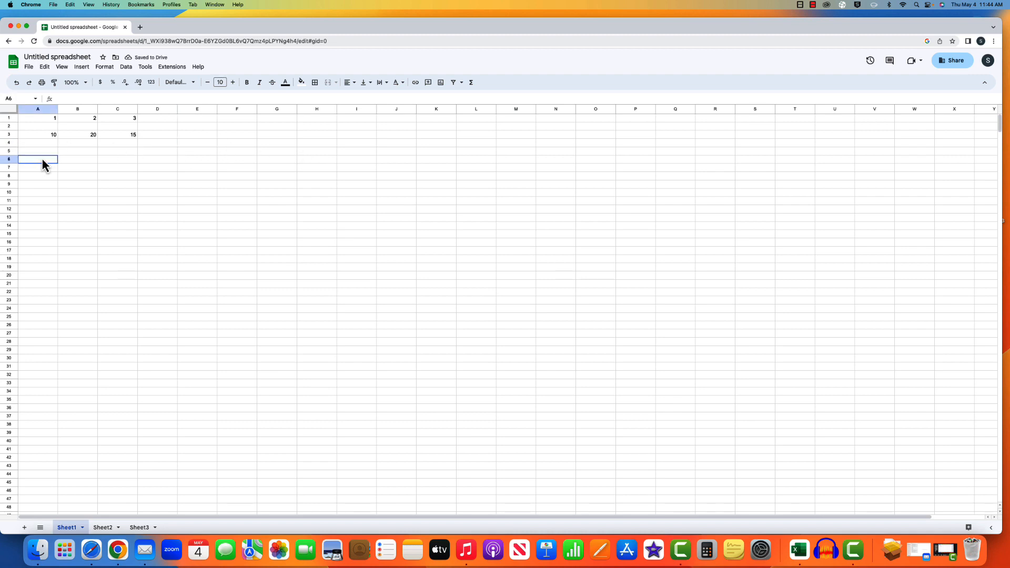
- Select A6:K6 and insert an AVERAGE of A6:J6 into K6
drag(36, 159, 407, 162)
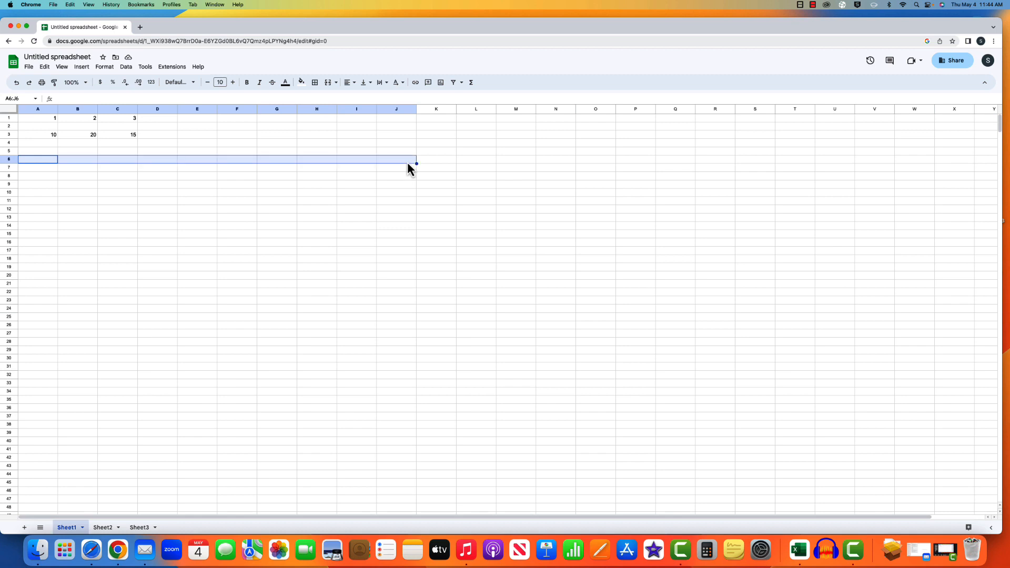
click(475, 82)
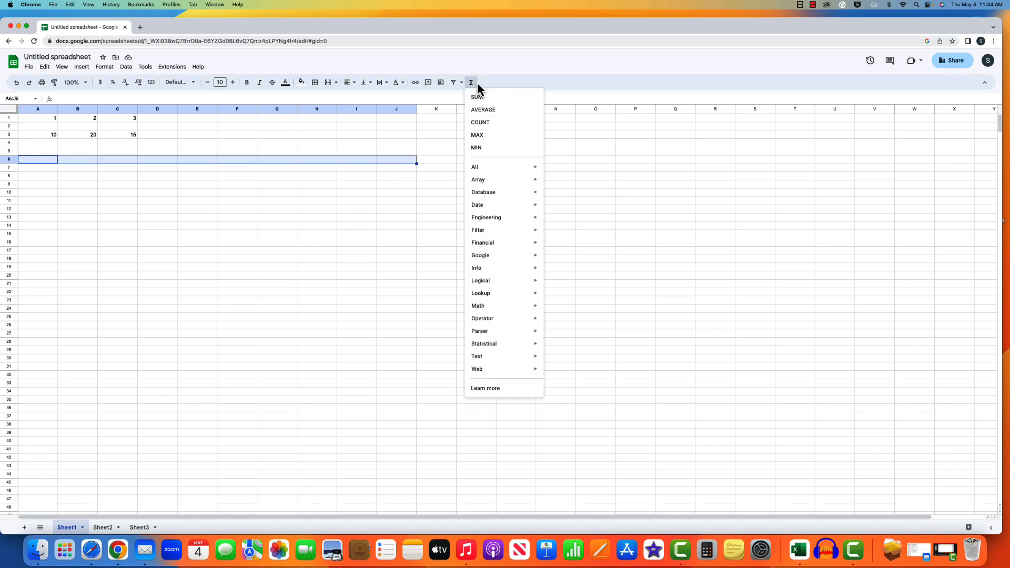
click(481, 108)
key(Return)
- Enter 1, 4, 12, 421 and 32 in cells A6 through E6
click(31, 159)
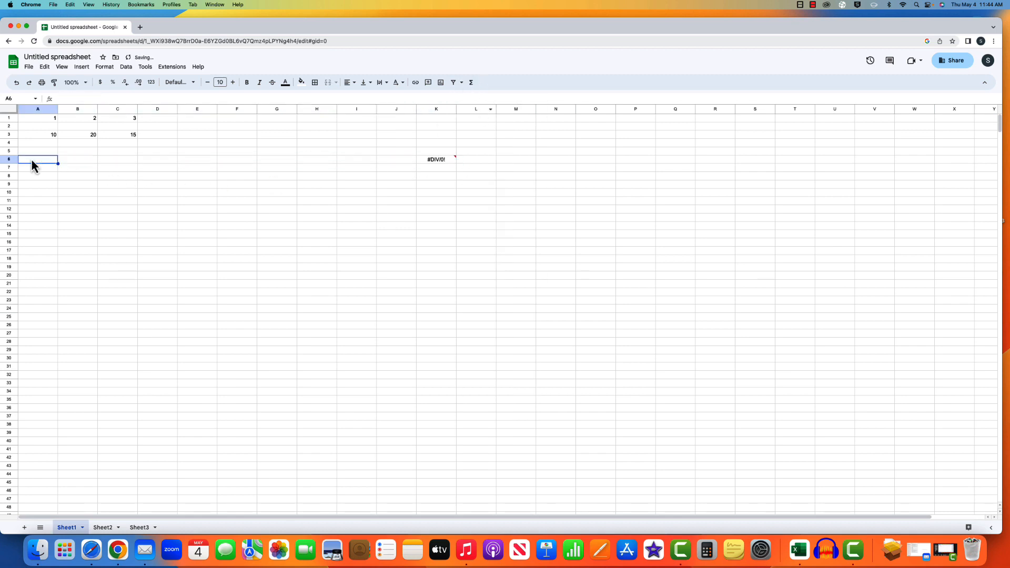
text(1)
click(64, 162)
text(4)
click(116, 162)
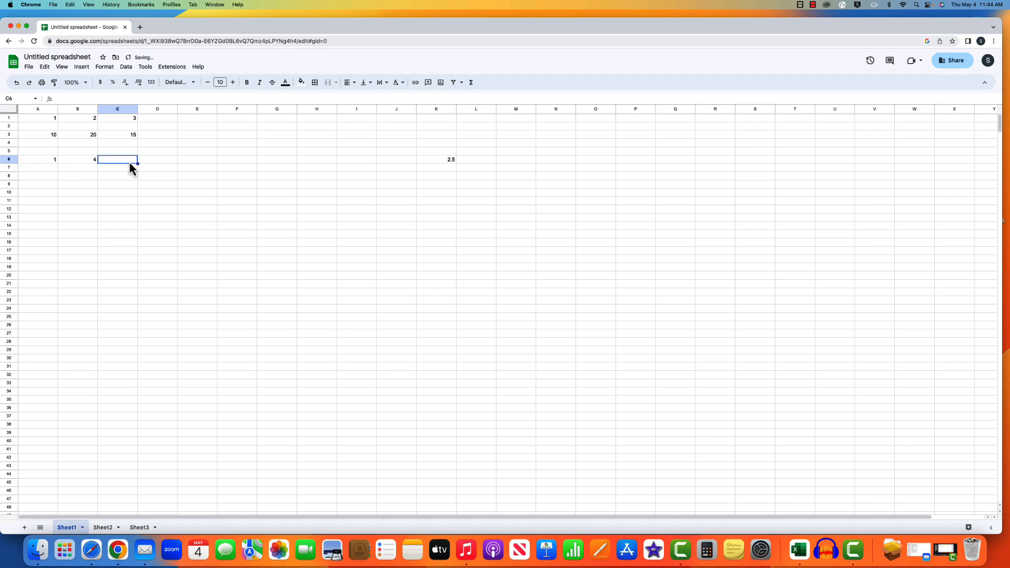
text(12)
click(151, 163)
text(421)
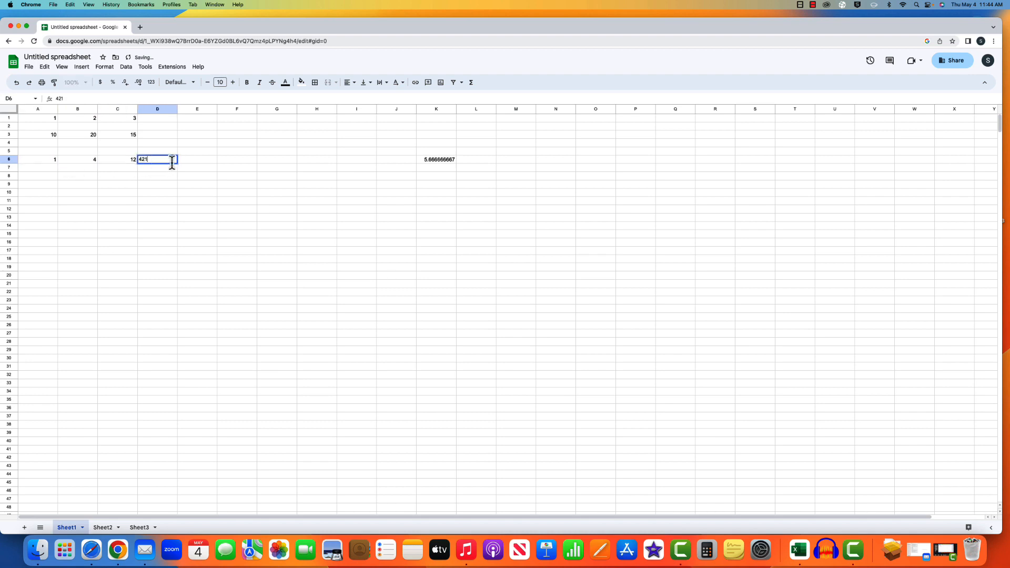
click(194, 162)
text(32)
click(245, 162)
- Fill G6, H6, F6, I6 and J6 with 54, 78, 7, 9 and 123
click(266, 162)
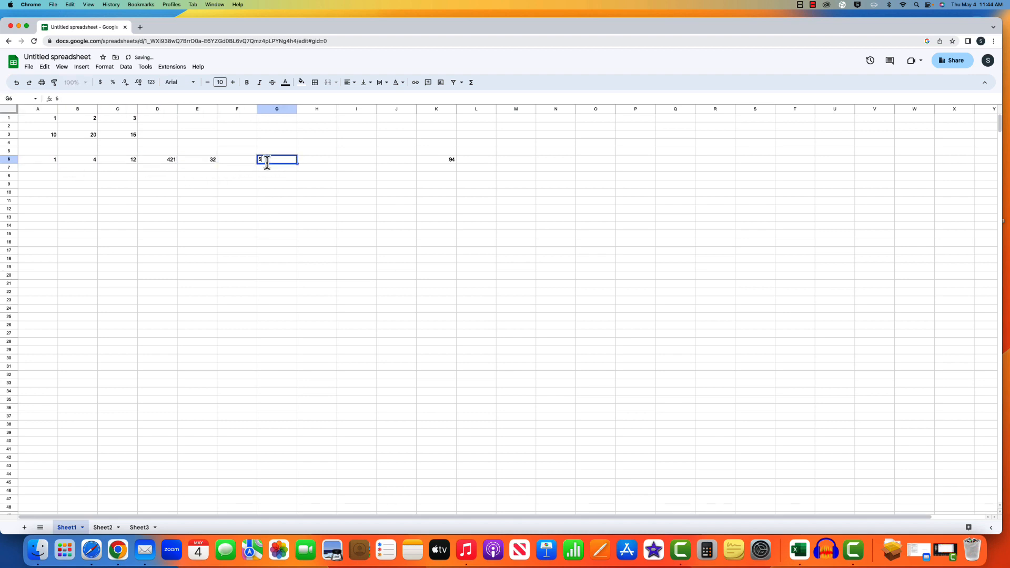
text(54)
click(329, 162)
text(78)
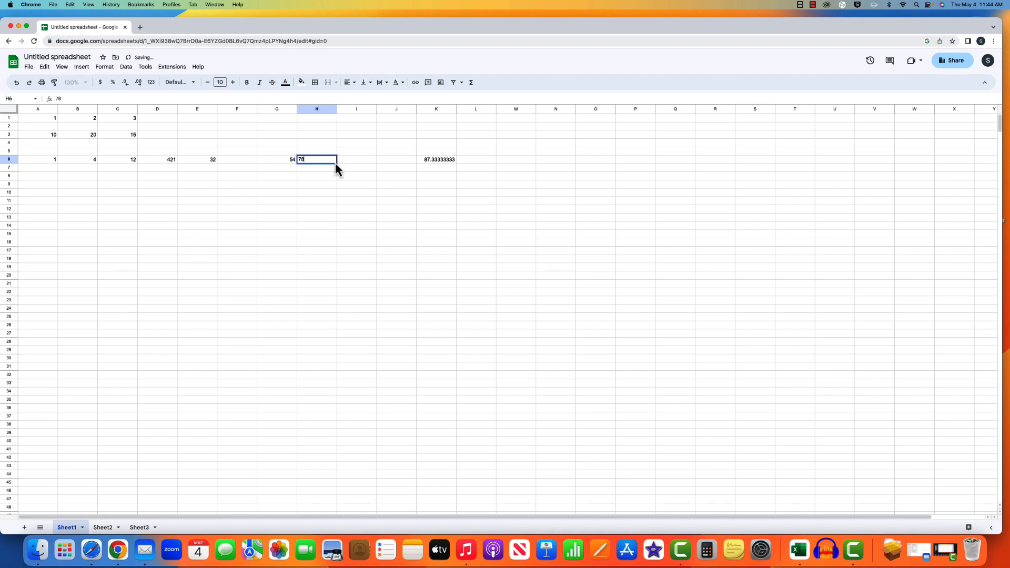
click(253, 164)
text(7)
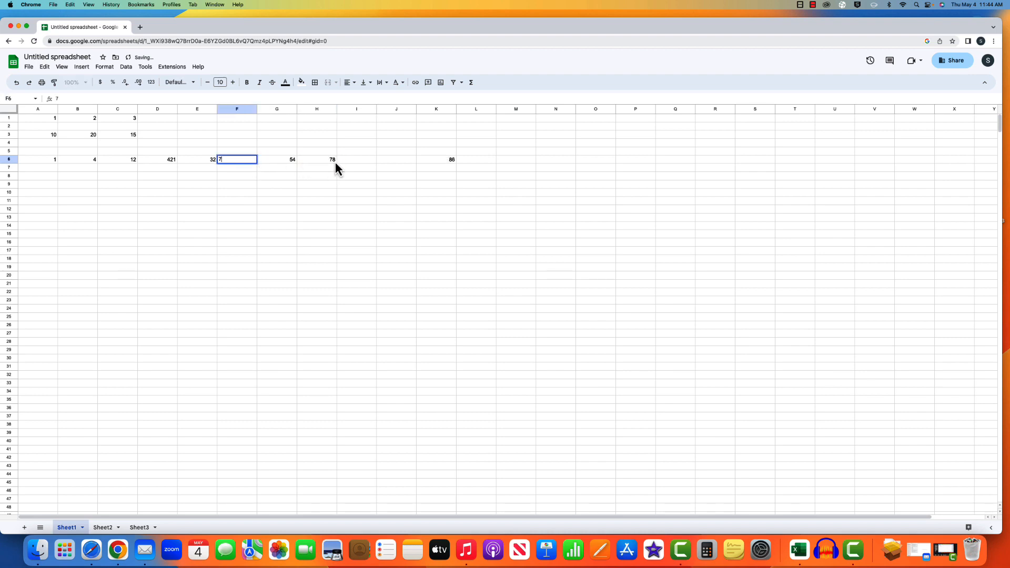
click(344, 162)
text(9)
click(401, 160)
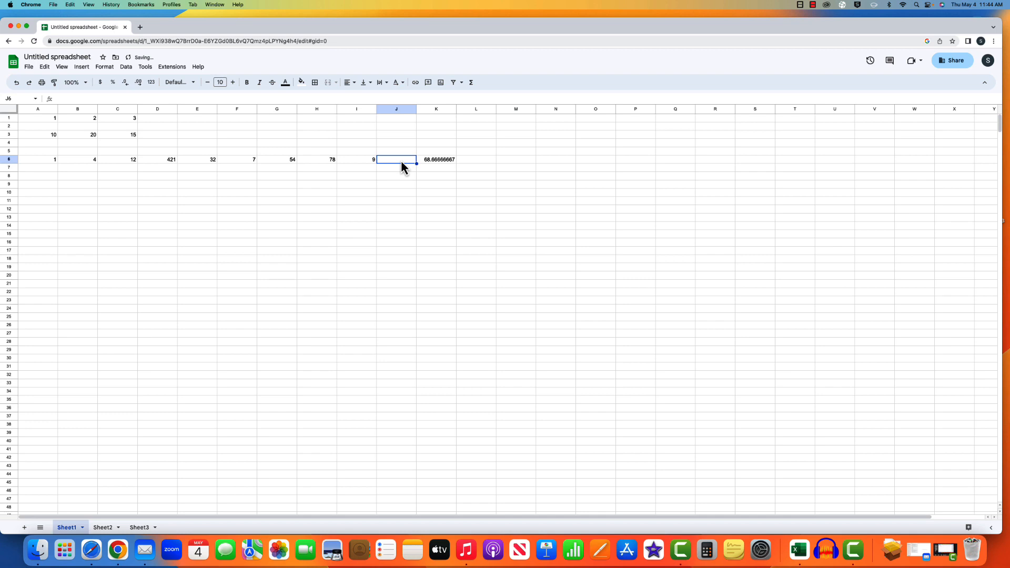
text(123)
click(471, 203)
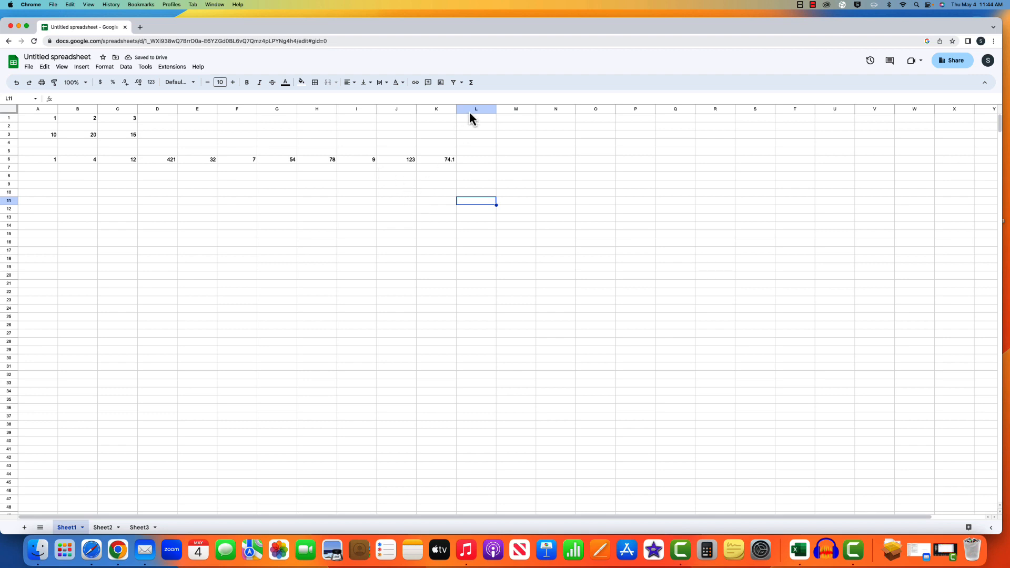
- Browse the Σ Functions categories, including the Date, Math, Filter and Engineering submenus
click(471, 84)
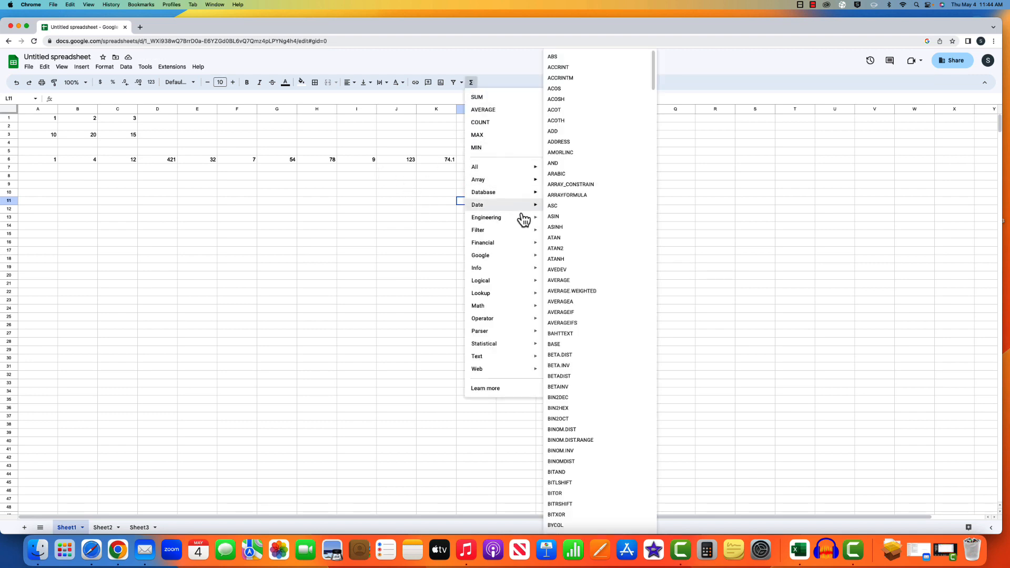
mouse_move(525, 306)
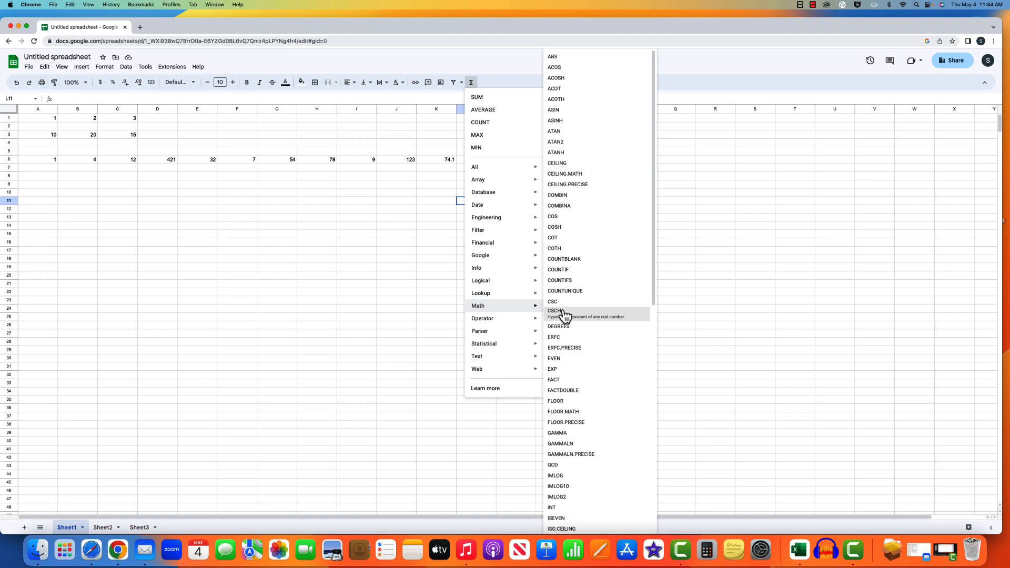
mouse_move(529, 263)
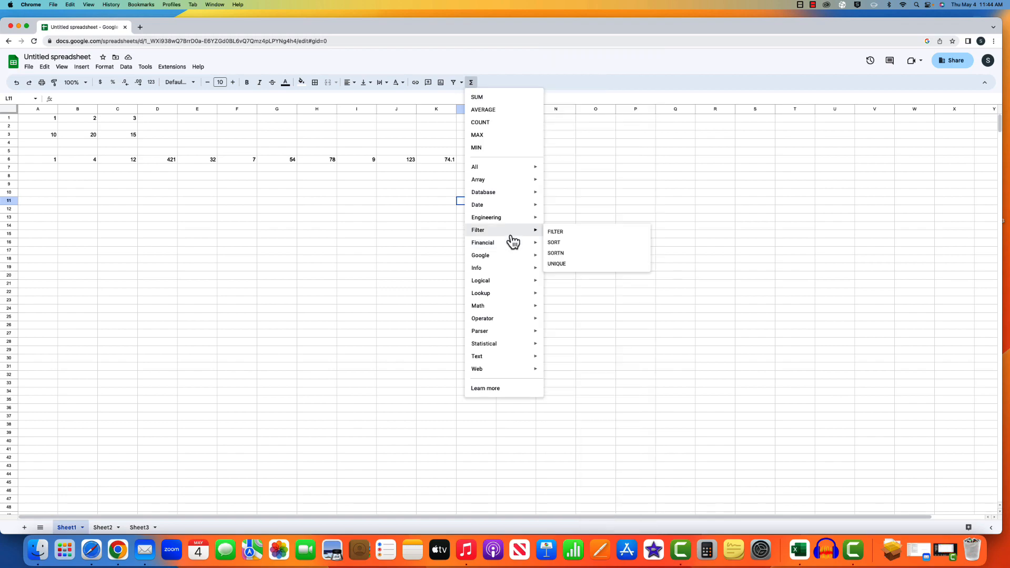
mouse_move(511, 220)
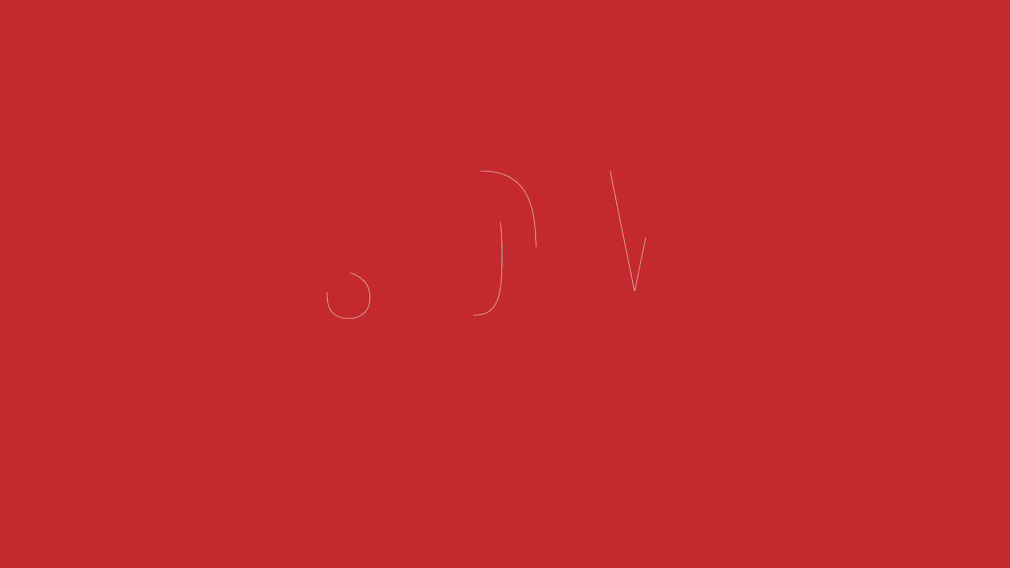